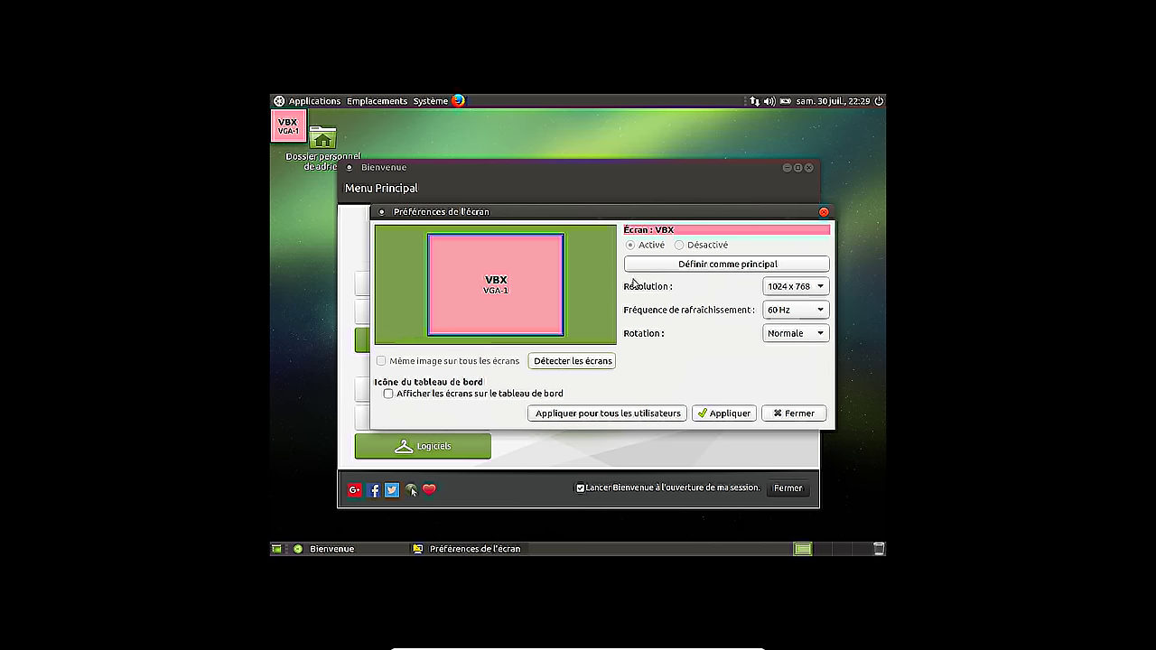
Set the screen resolution to 1920 x 1080, keep the new configuration and close the display preferences
left_click(790, 287)
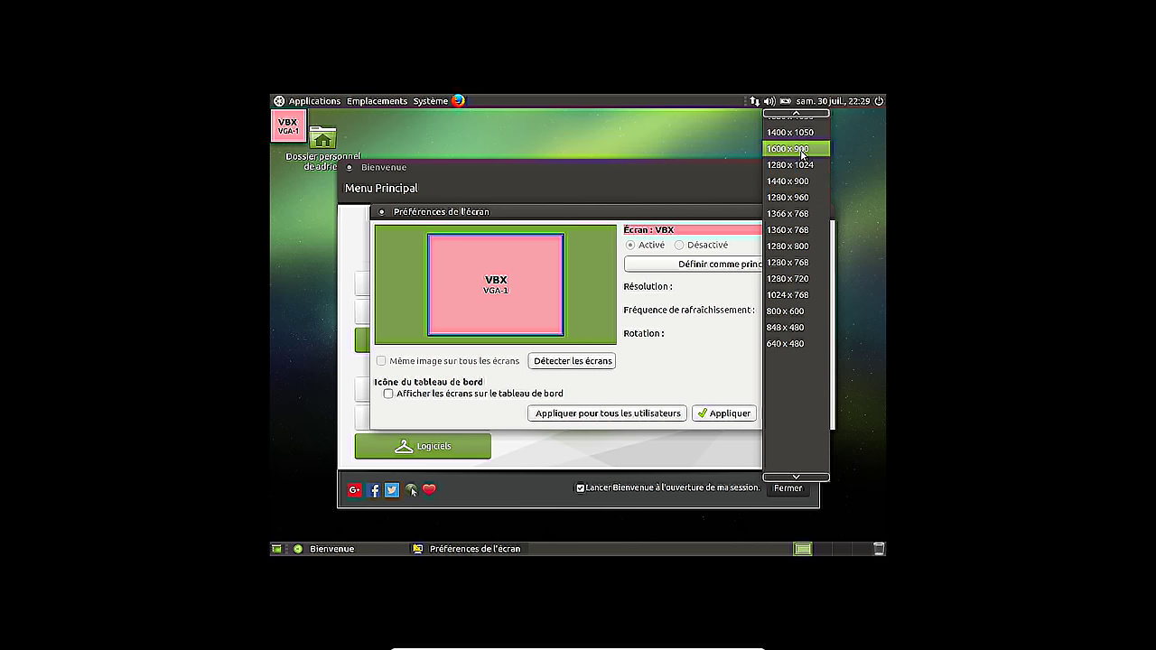
scroll(804, 161, "up", 2)
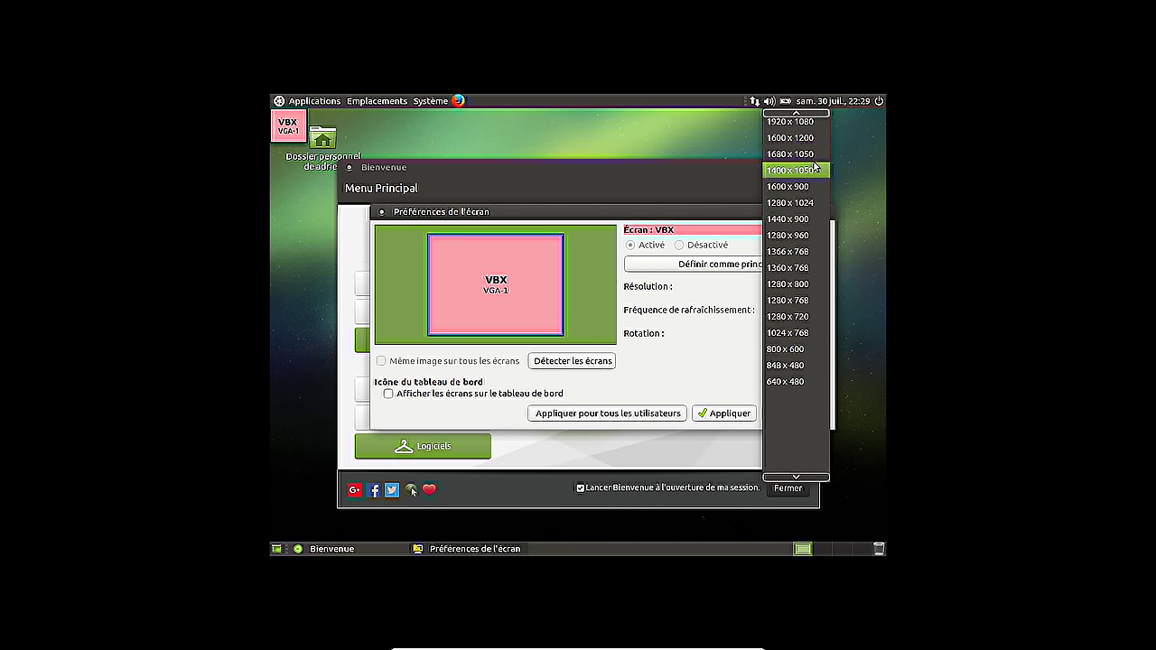
scroll(804, 149, "up", 1)
left_click(806, 141)
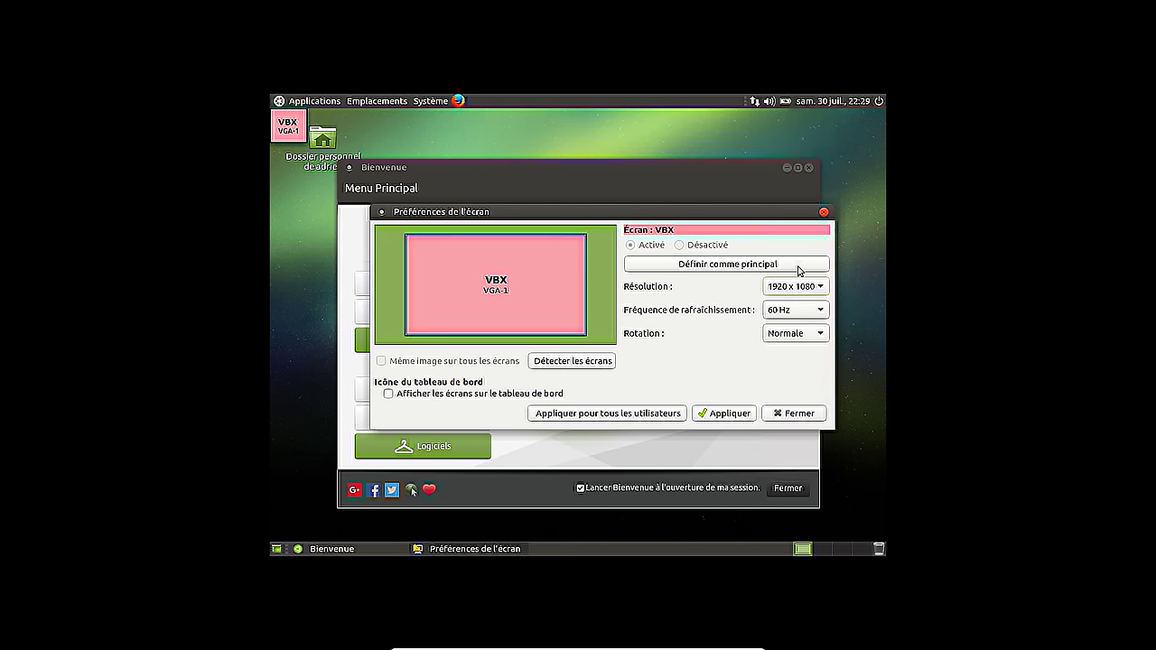
left_click(721, 414)
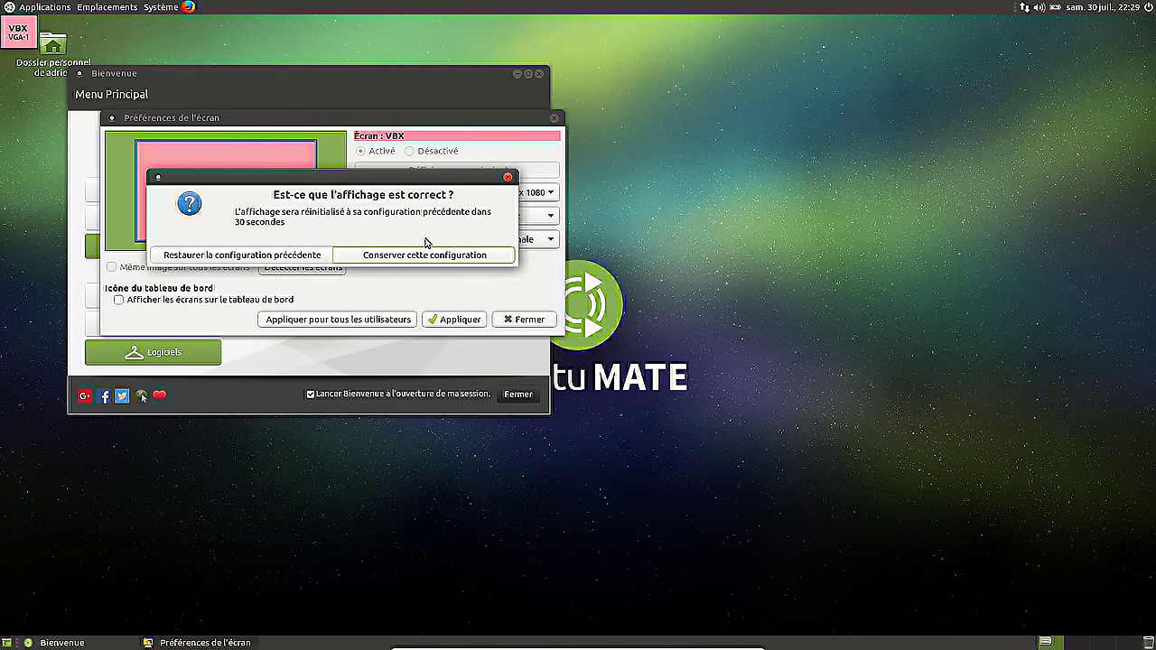
left_click(356, 254)
left_click(444, 320)
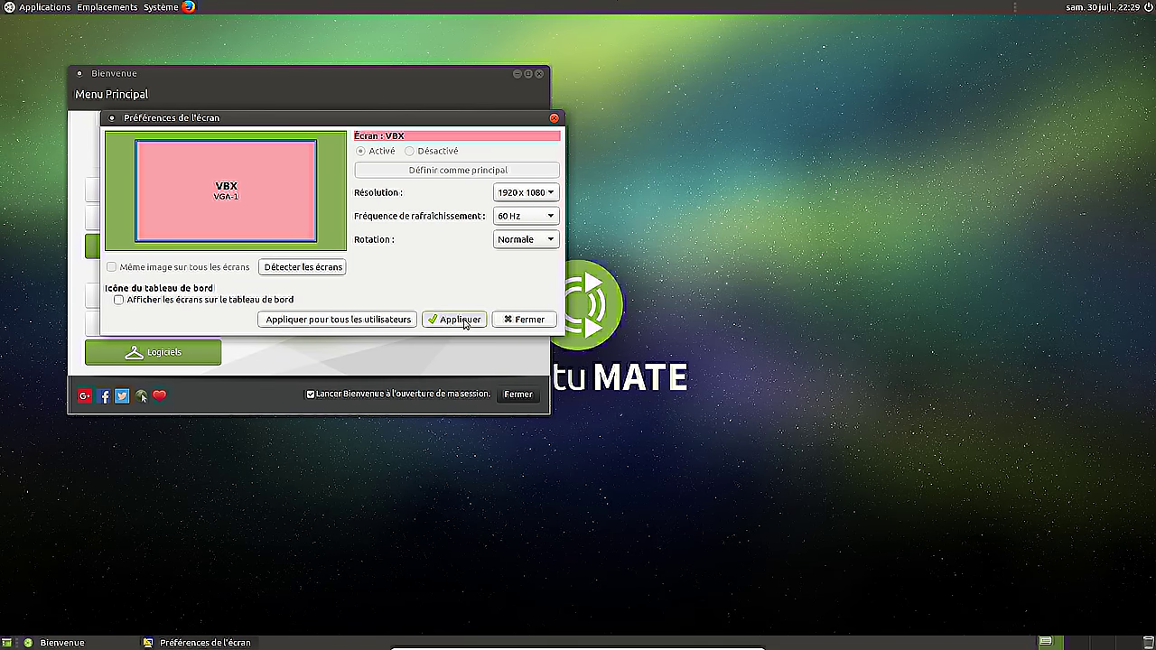
left_click(452, 256)
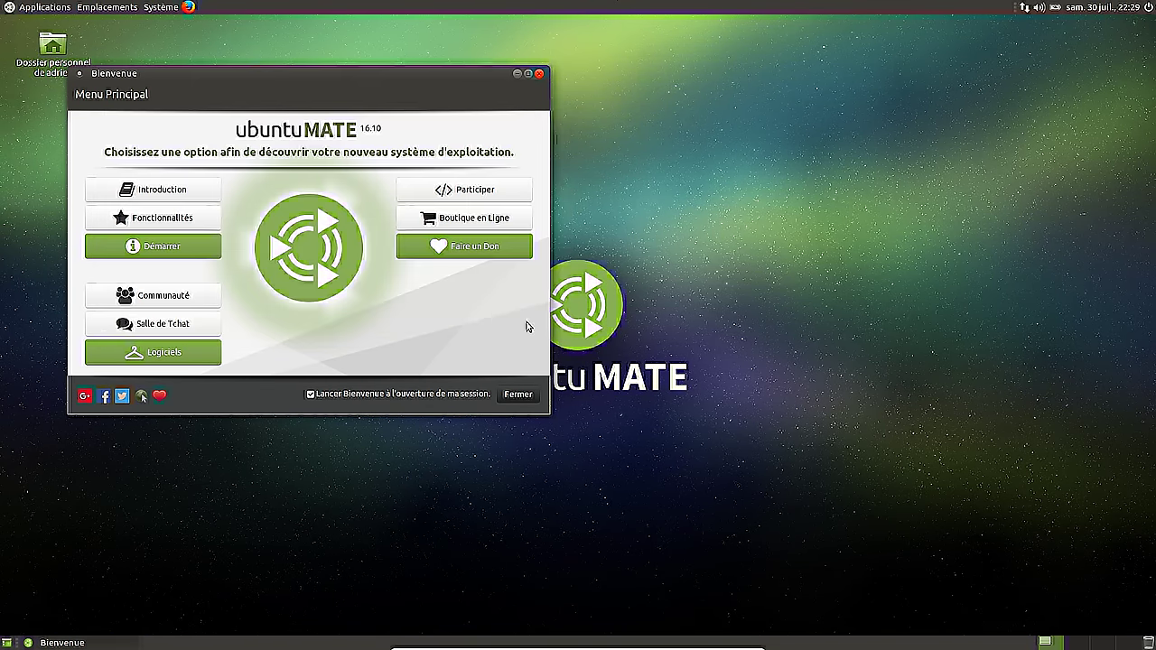
left_click(528, 321)
Move the Bienvenue window towards the centre of the desktop and close it
left_click_drag(305, 78, 692, 135)
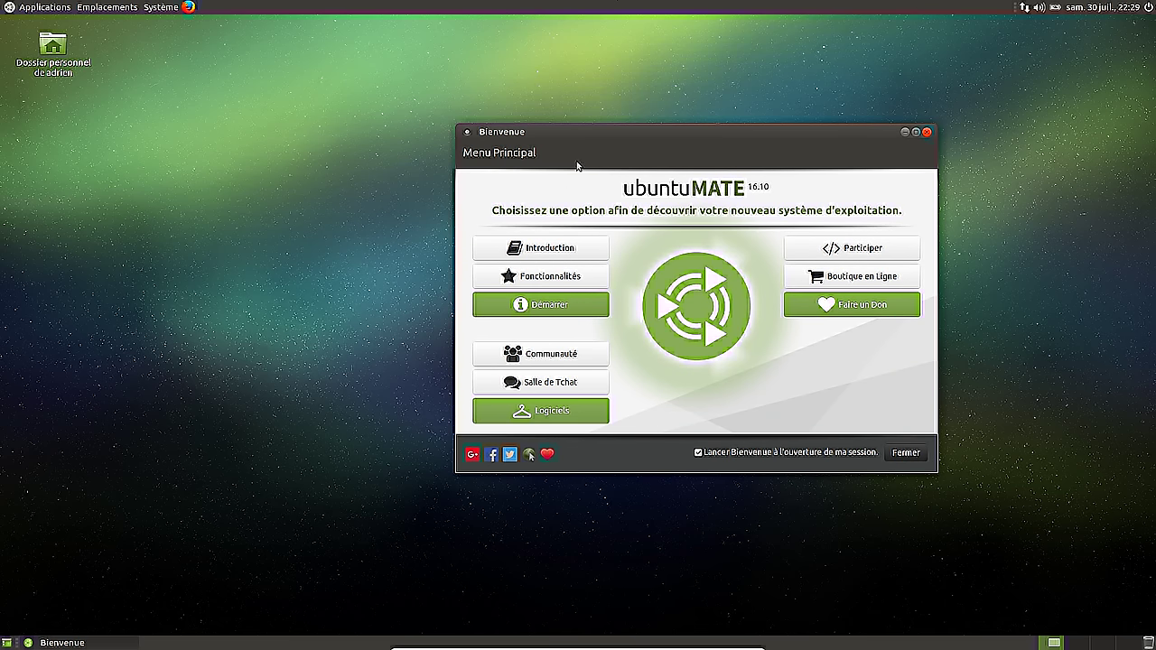
left_click_drag(574, 136, 504, 147)
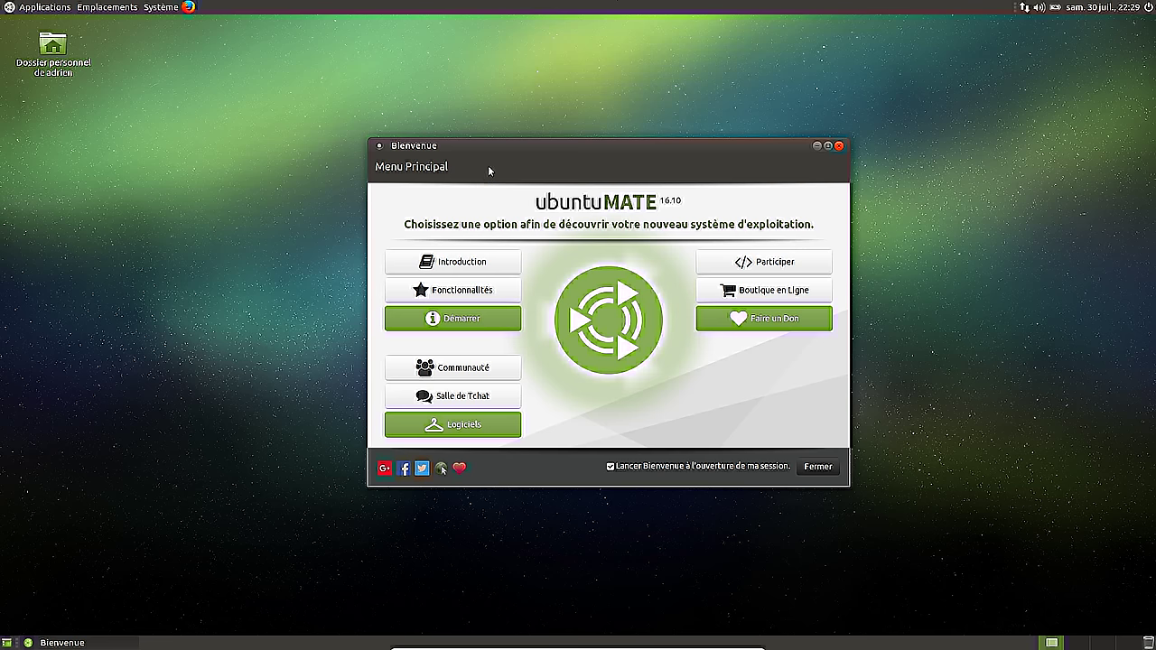
left_click_drag(505, 146, 499, 129)
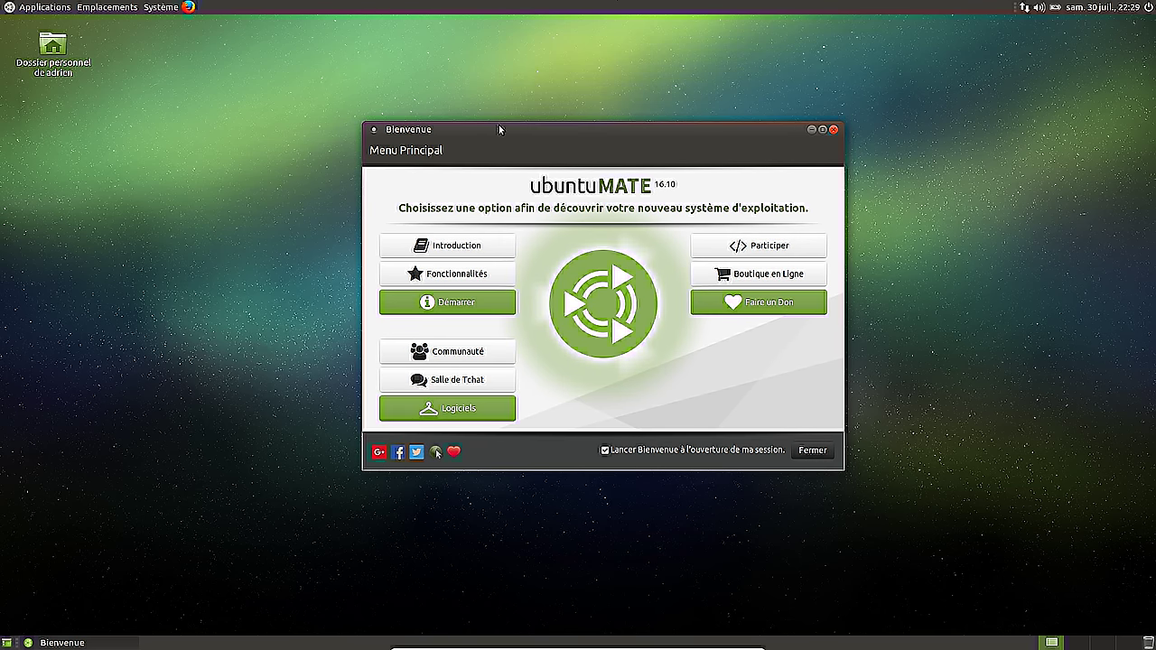
left_click_drag(499, 129, 465, 134)
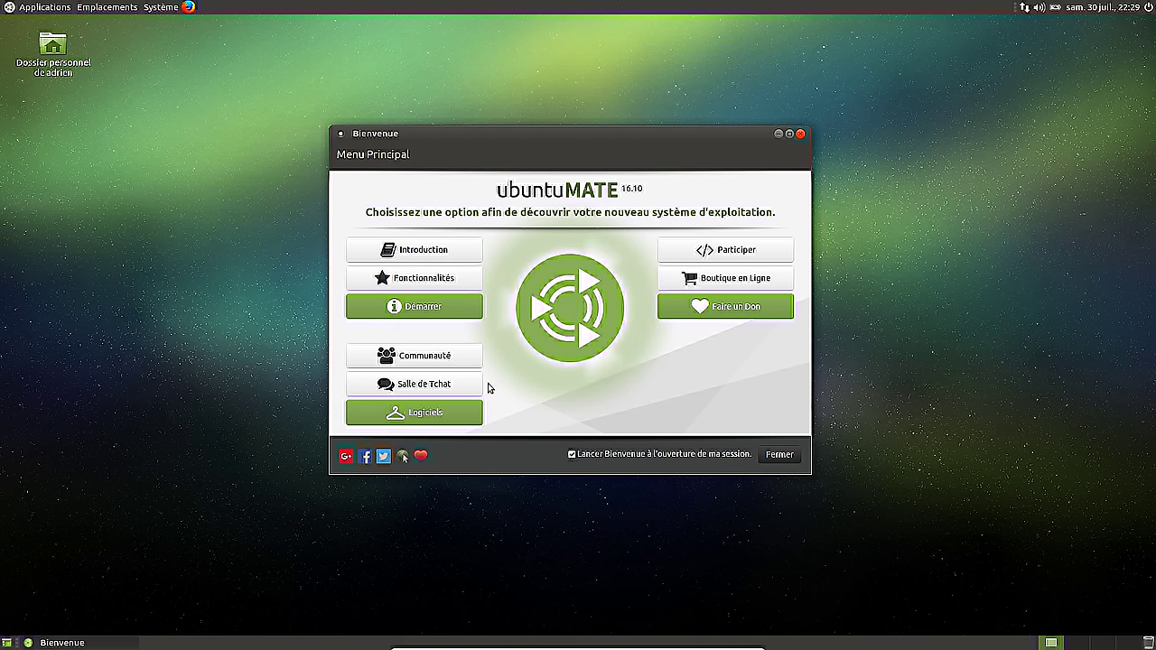
left_click(780, 455)
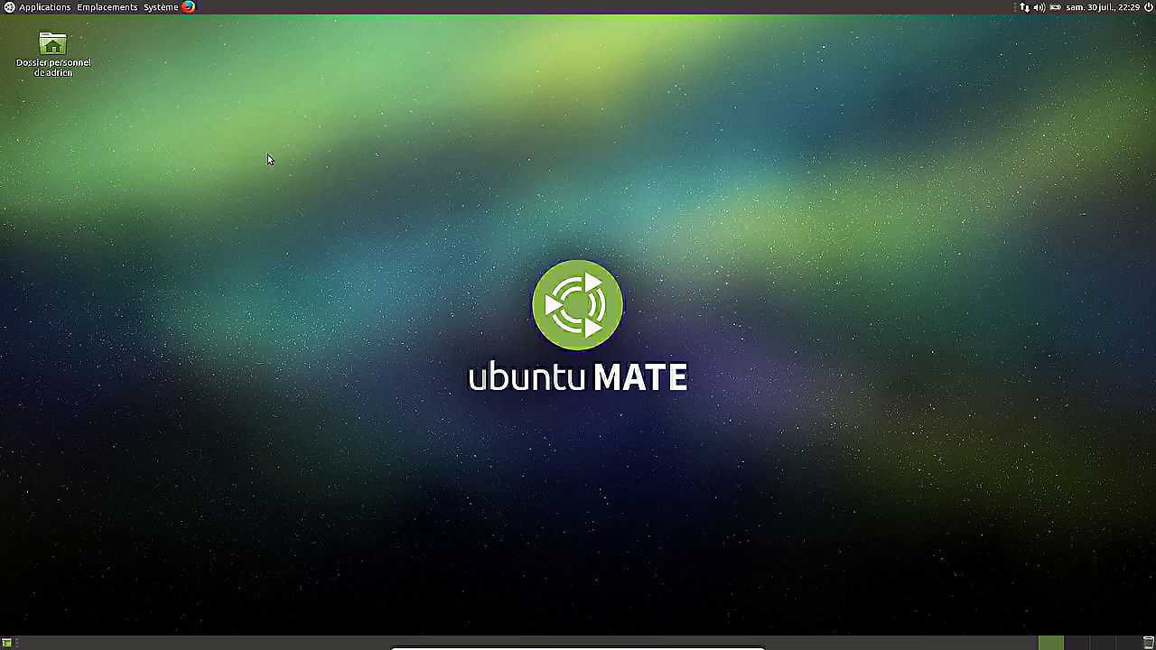
Open the system monitor, check the resource usage and the file systems, and close it
left_click(161, 8)
mouse_move(44, 7)
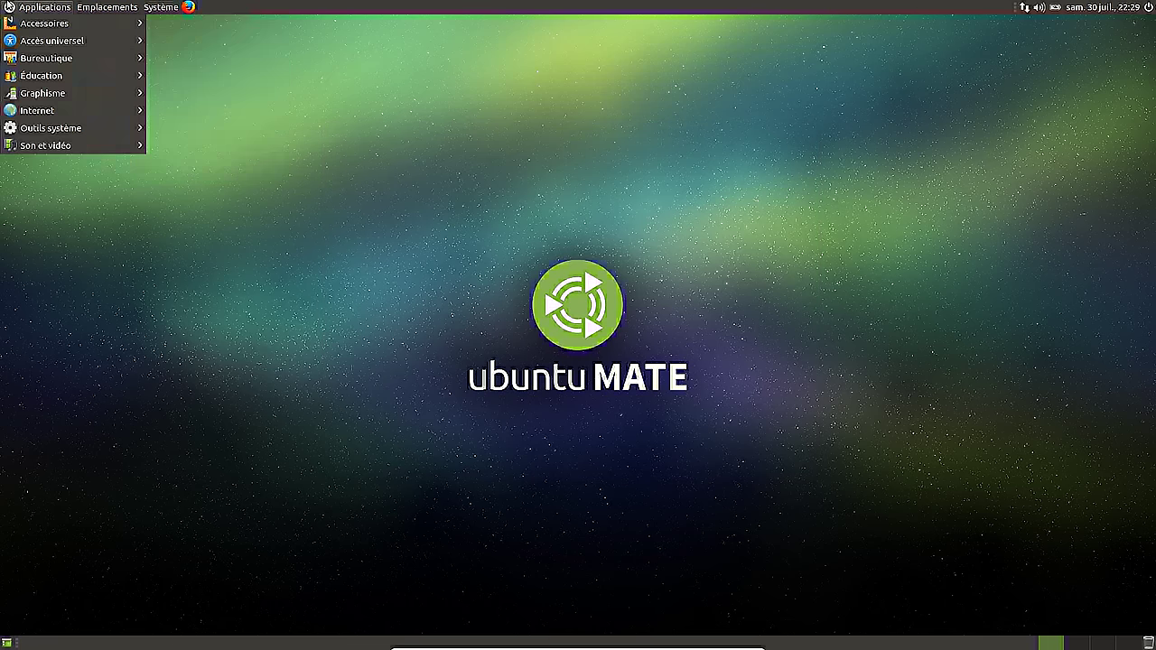
mouse_move(27, 127)
left_click(226, 197)
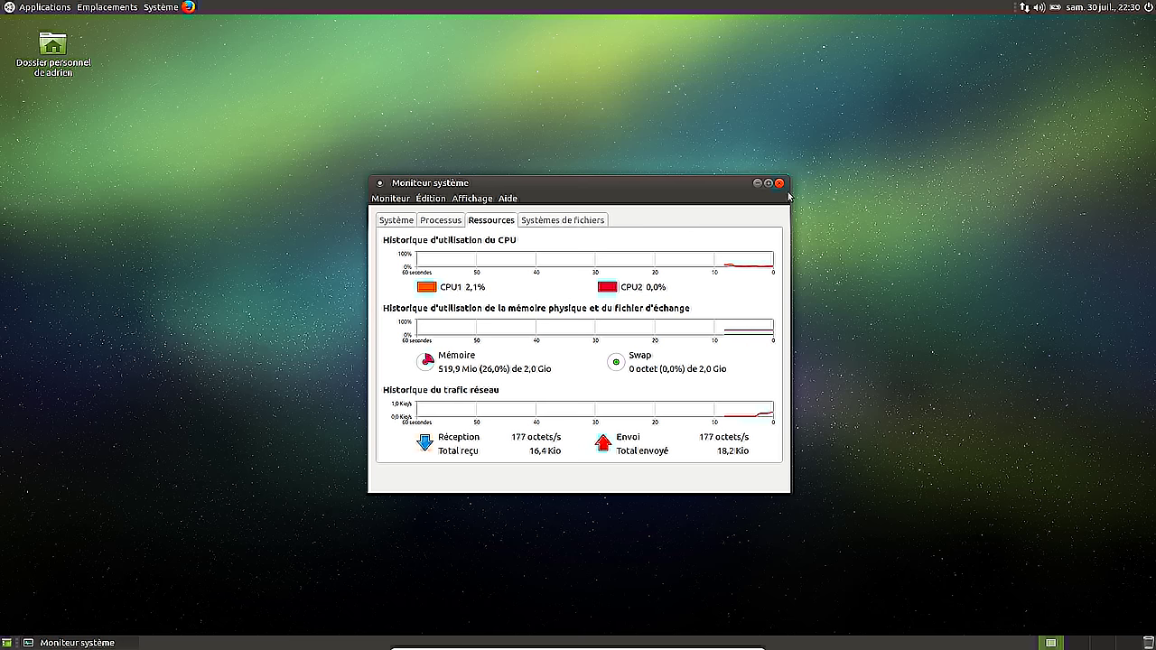
left_click(556, 219)
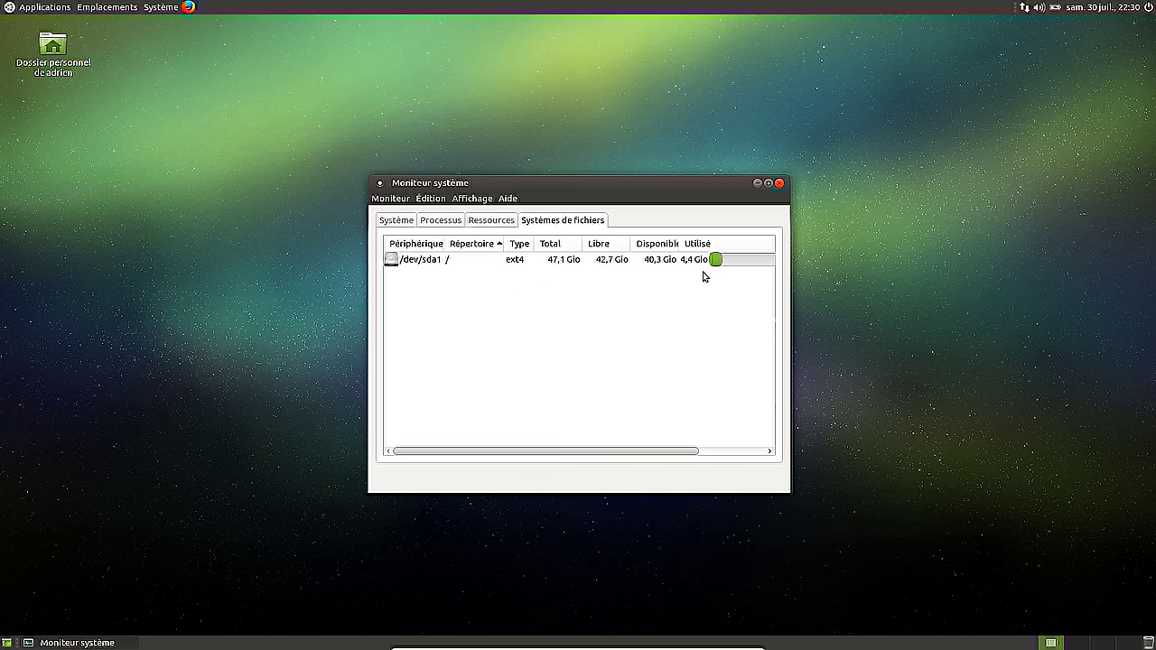
left_click(780, 184)
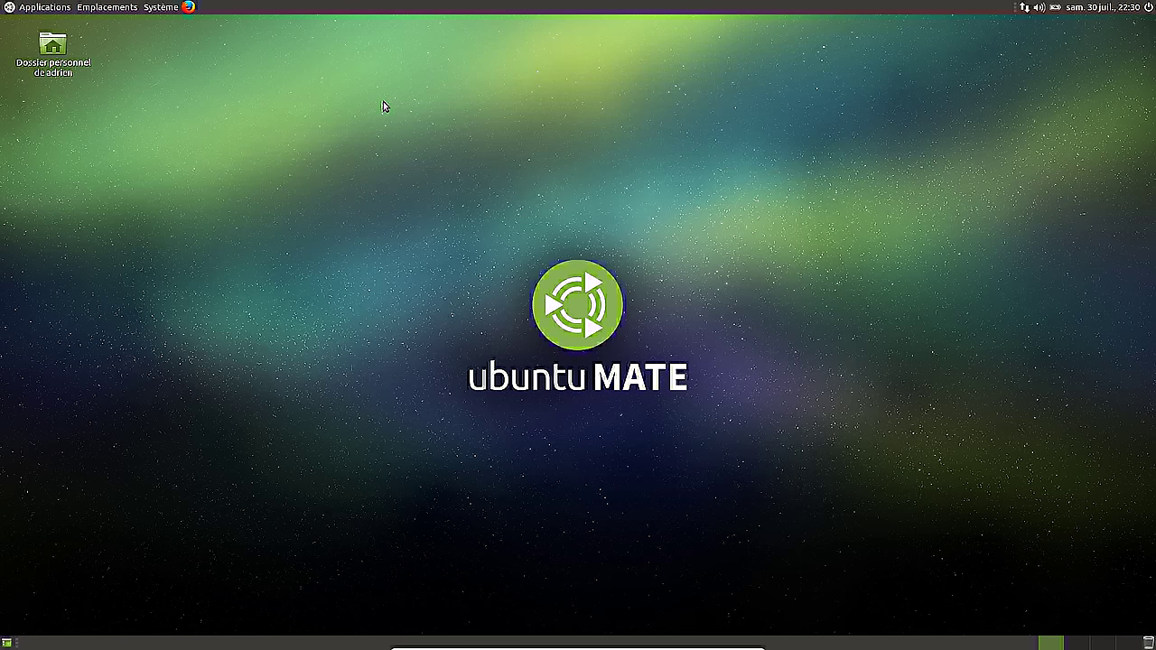
View the version information in the About MATE window and close it
left_click(157, 8)
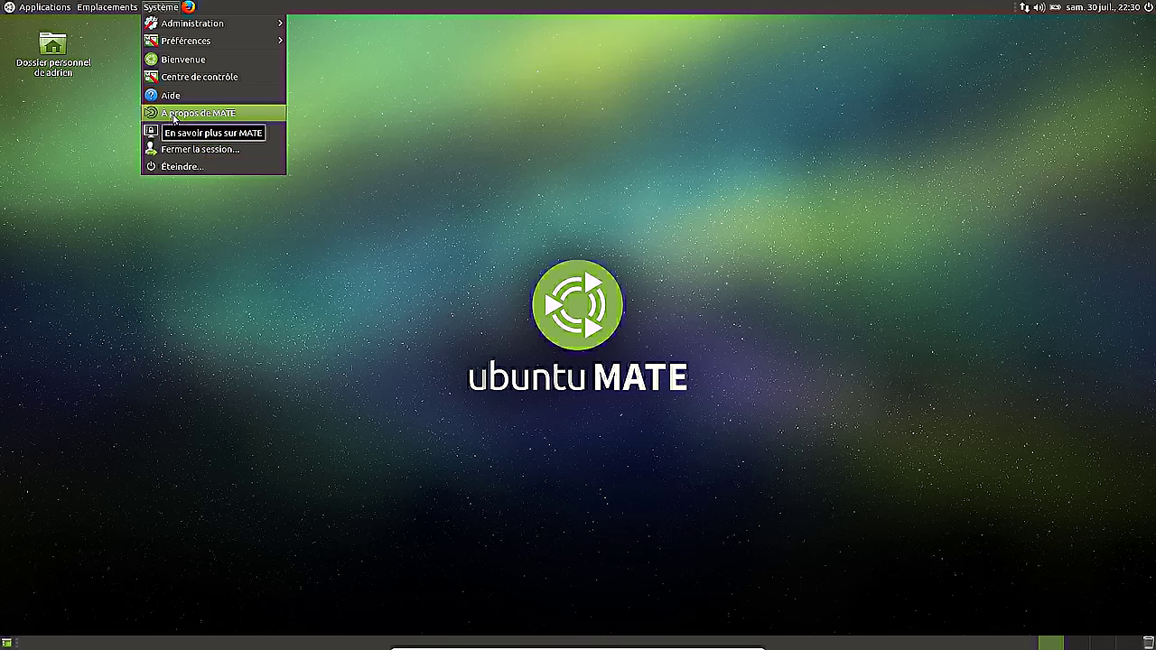
left_click(193, 116)
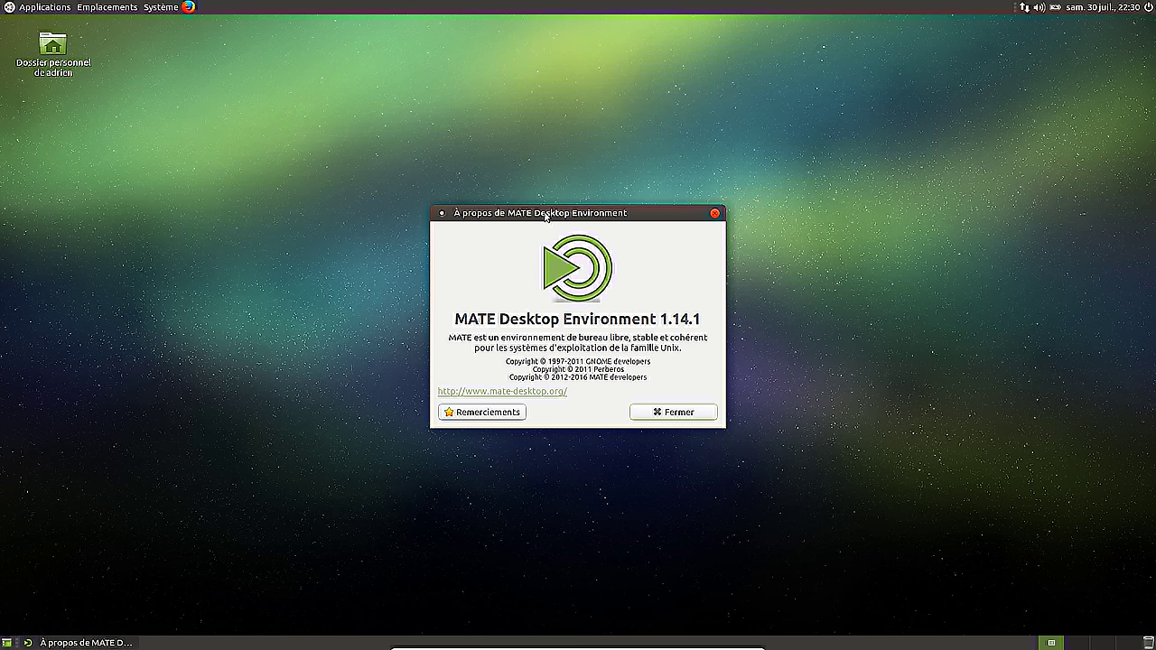
left_click_drag(553, 217, 574, 179)
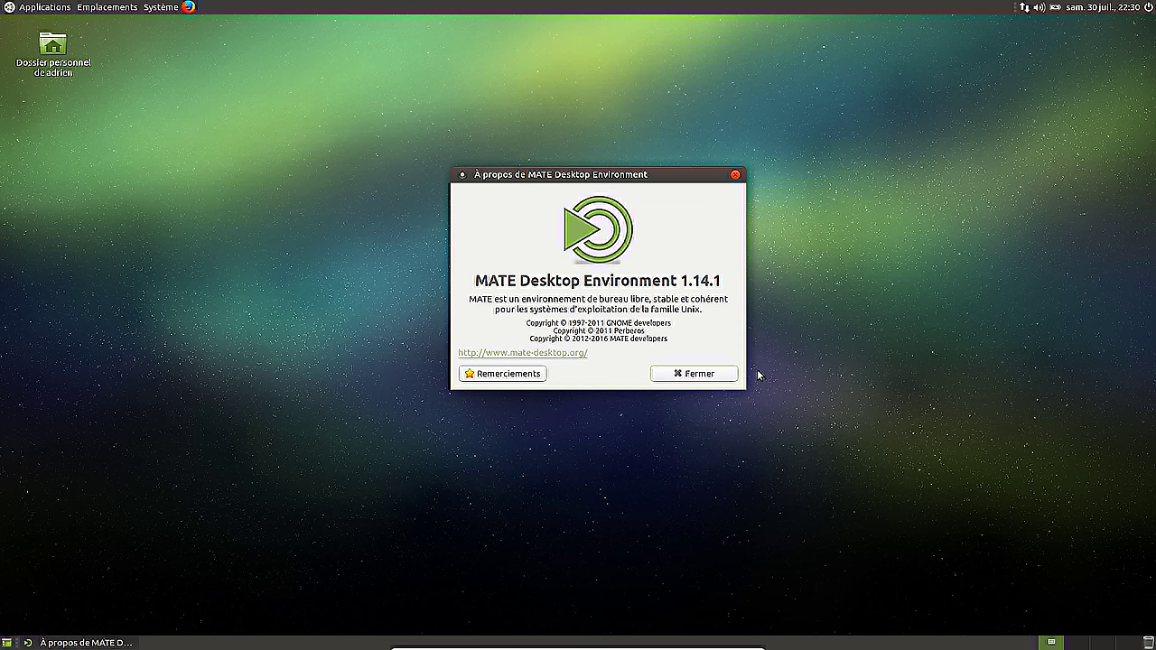
left_click(703, 375)
Open a terminal from the system tools and move its window towards the middle of the desktop
left_click(31, 7)
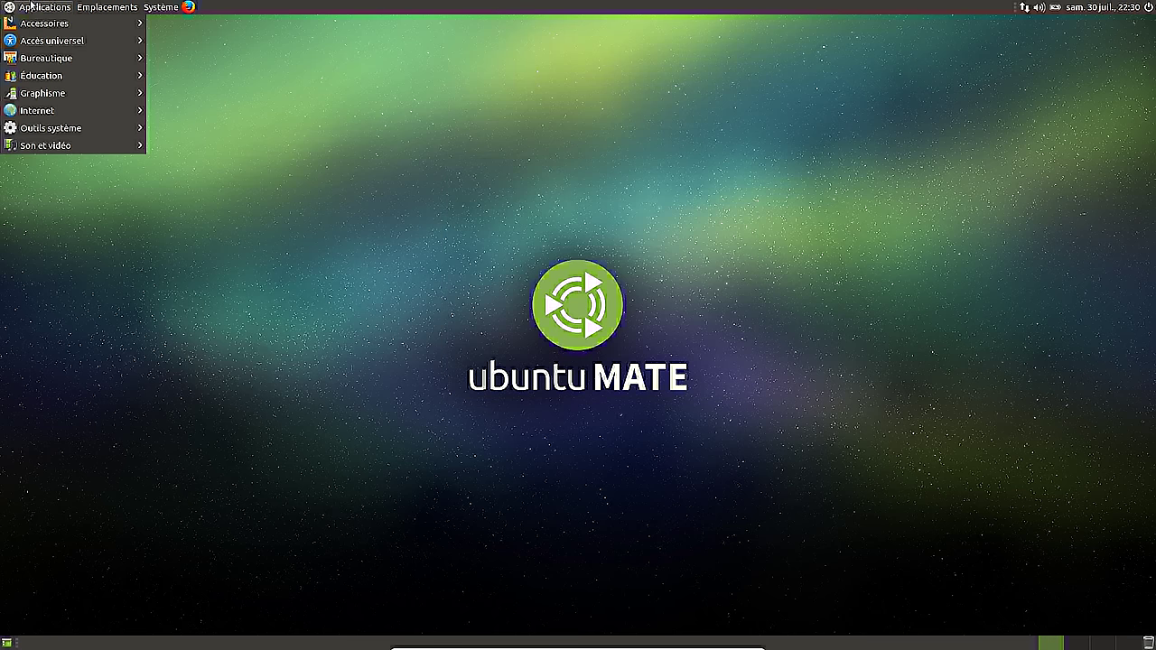
mouse_move(140, 5)
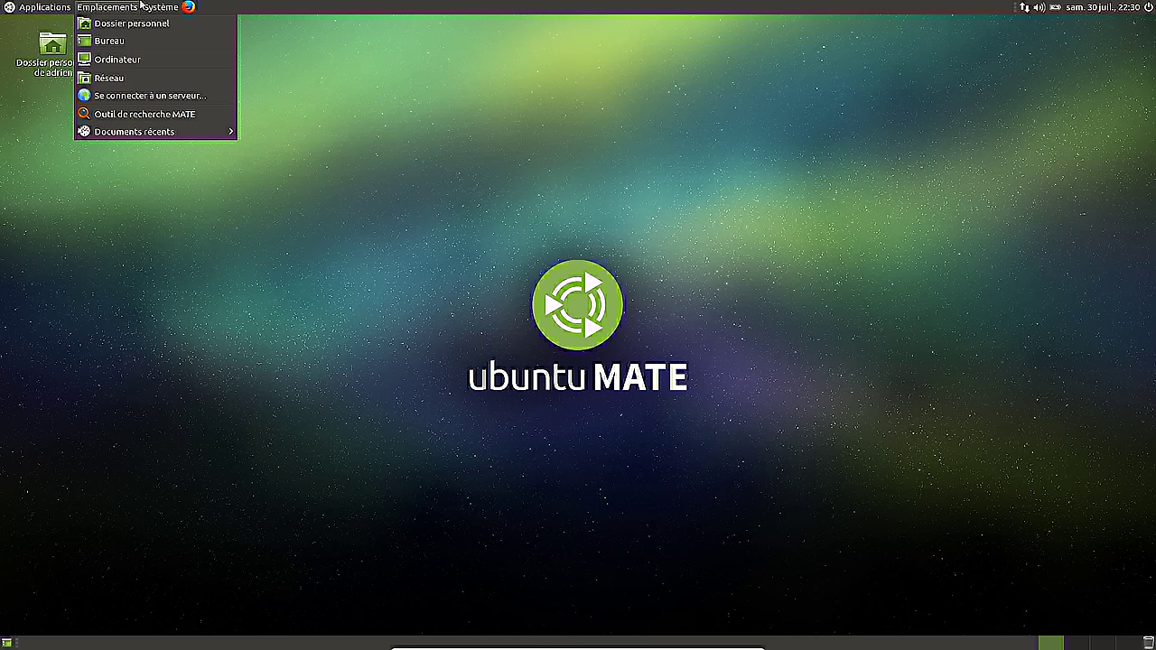
mouse_move(41, 7)
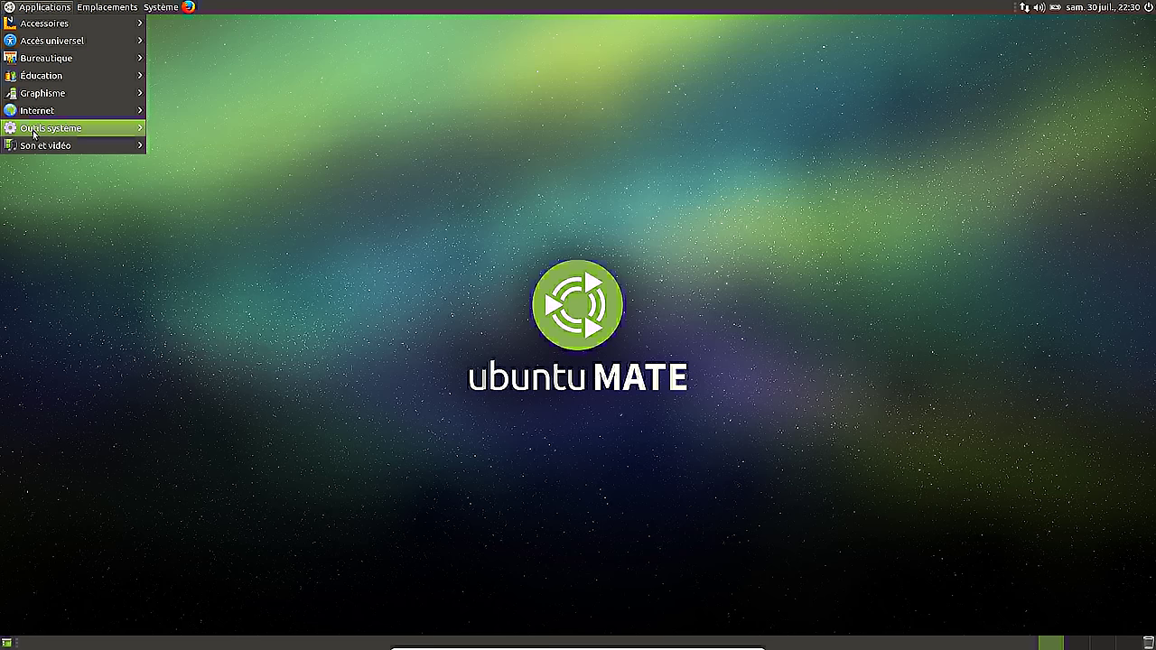
mouse_move(37, 128)
left_click(211, 238)
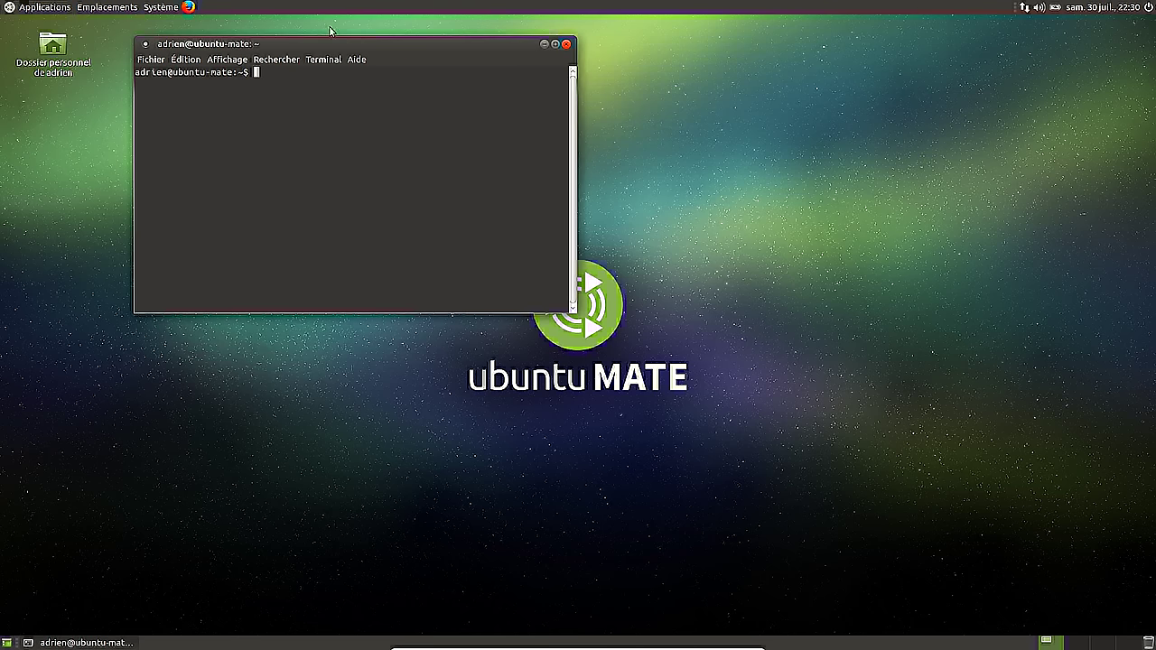
left_click_drag(332, 49, 680, 194)
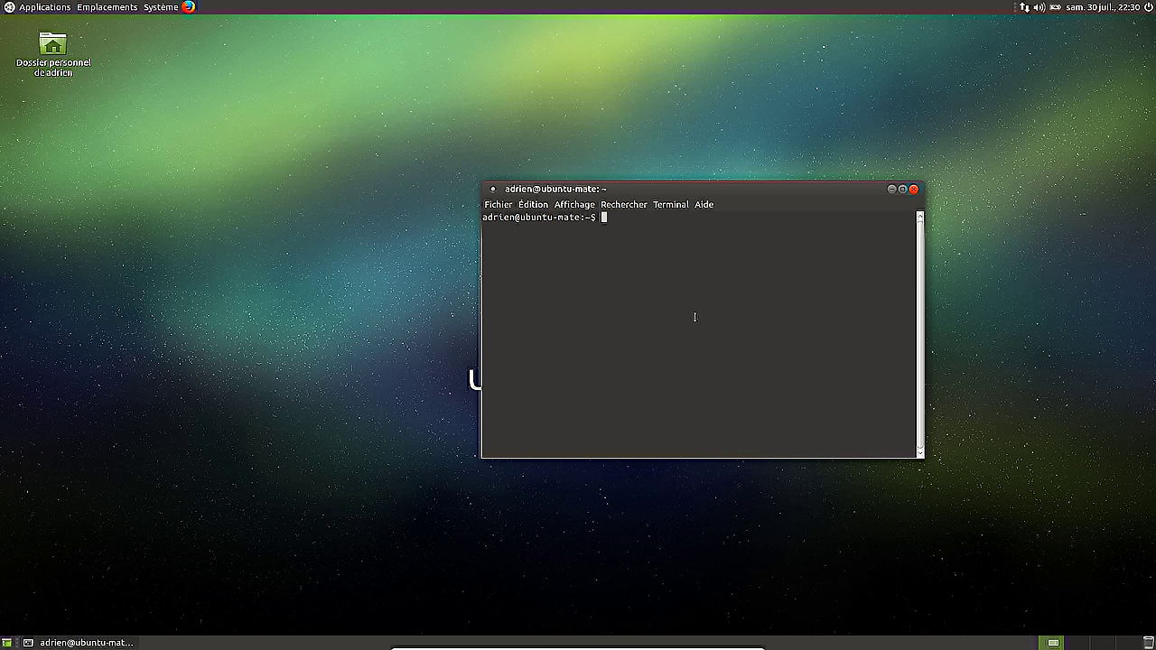
Run apt changelog mate-desktop in the terminal to display the package's changelog
type("apt changelog mate-d")
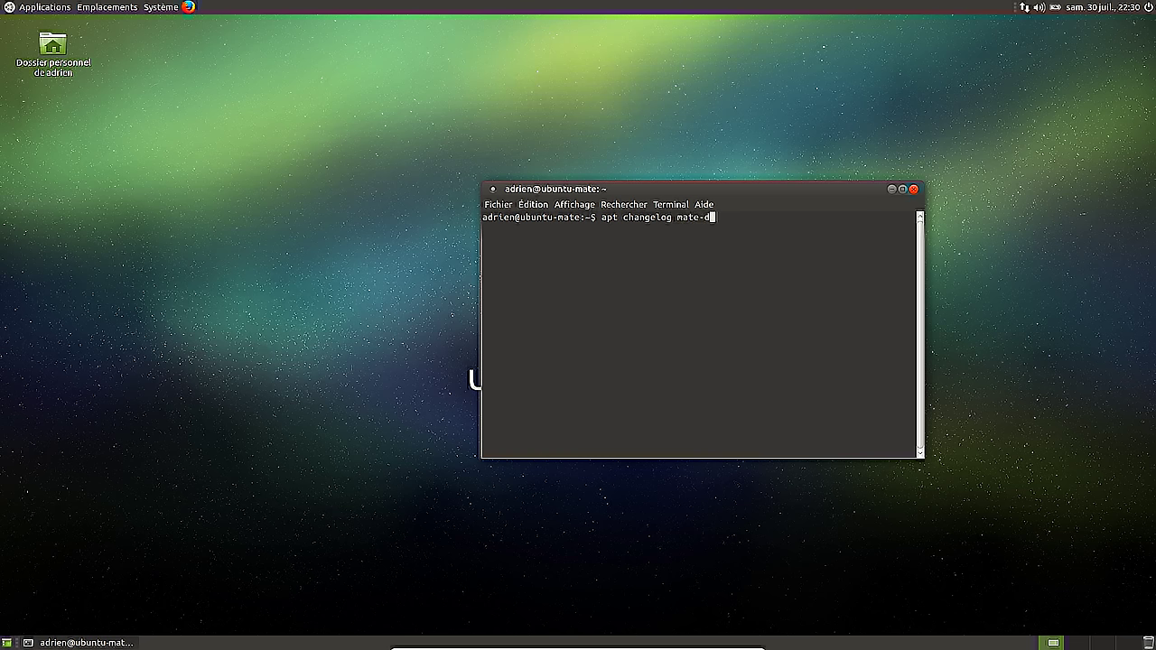
type("esktop")
key("Return")
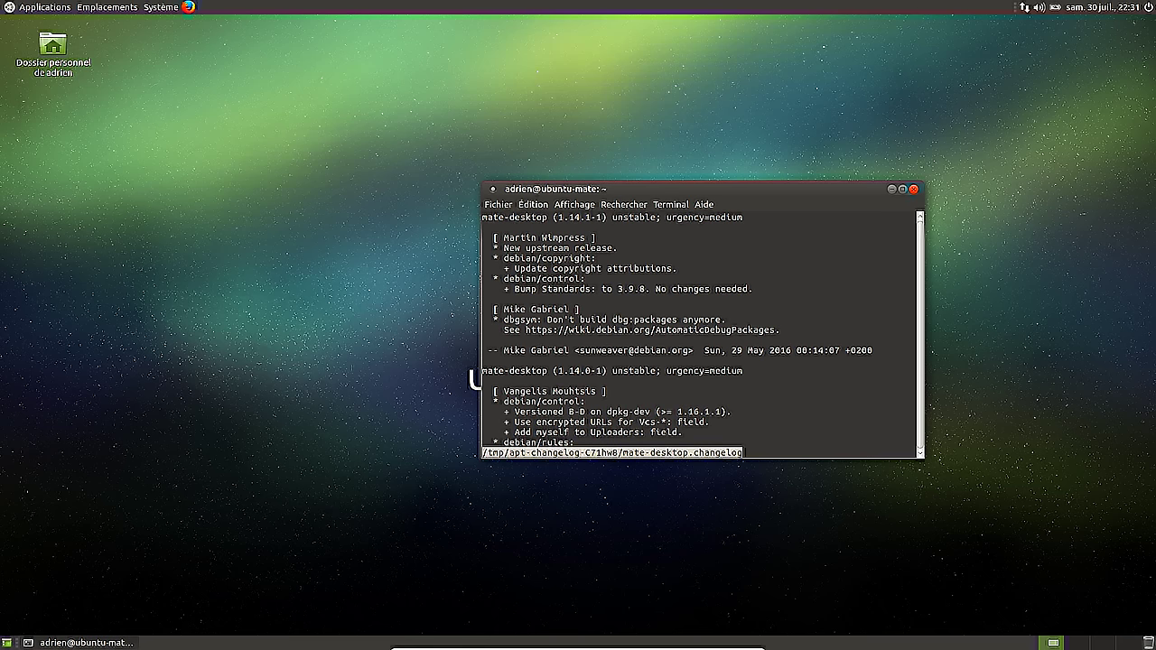
Read the 1.14.1-1 entry of the changelog, highlighting its version number and the first listed changes
left_click_drag(557, 217, 589, 217)
left_click_drag(505, 247, 620, 287)
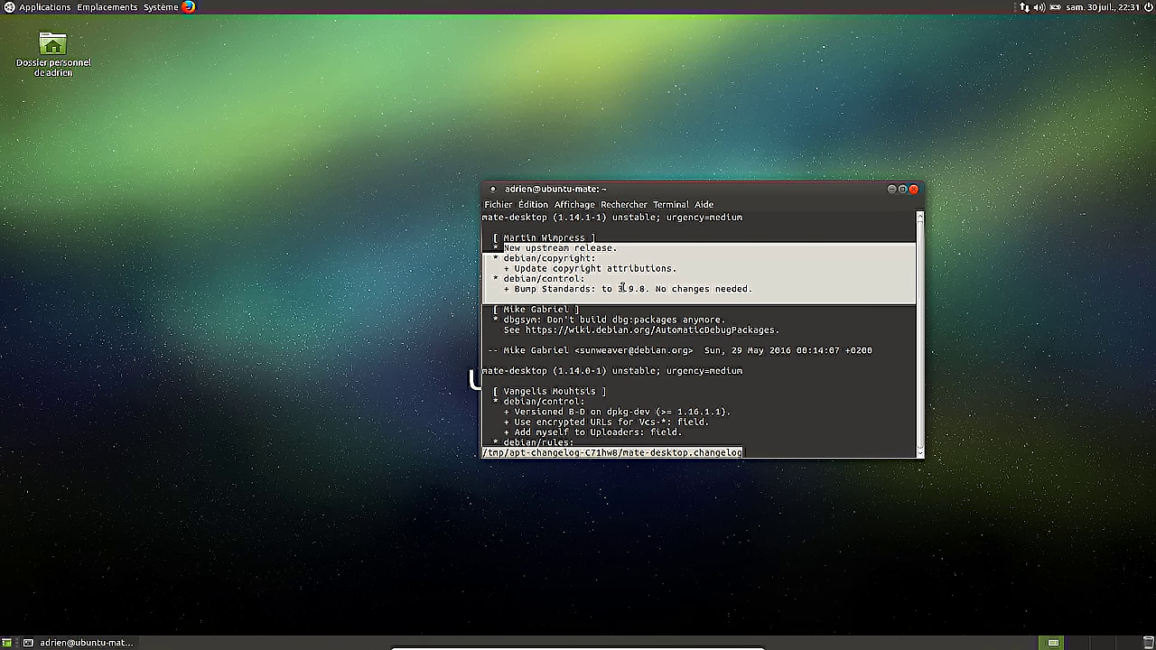
left_click(724, 331)
scroll(707, 333, "down", 1)
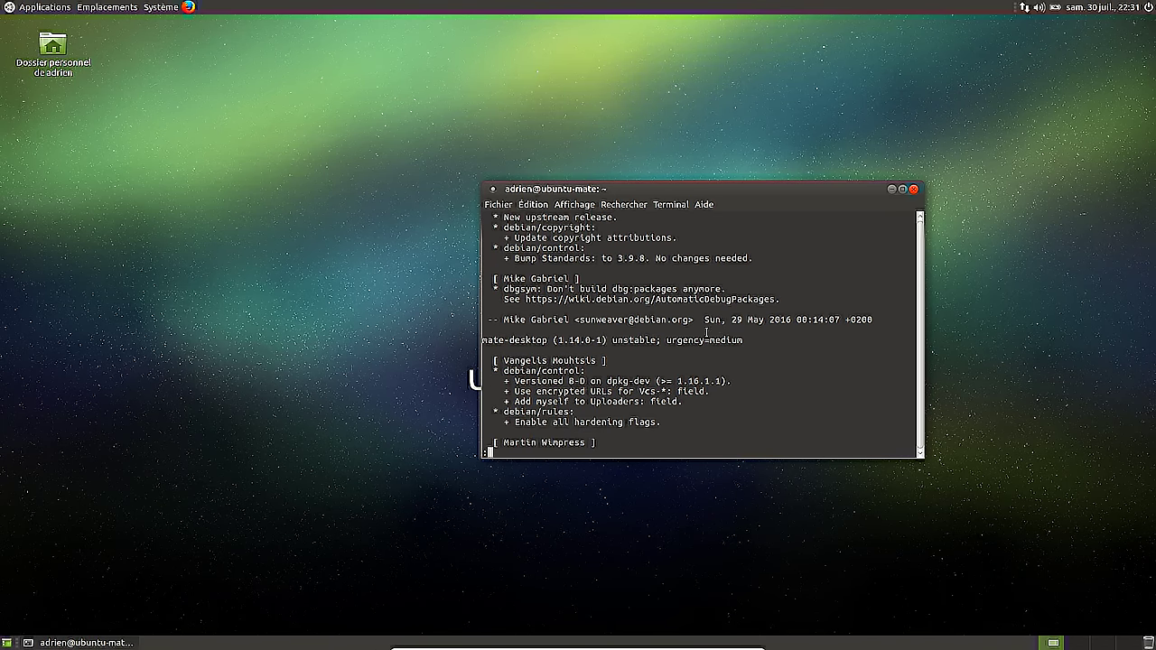
scroll(700, 334, "down", 4)
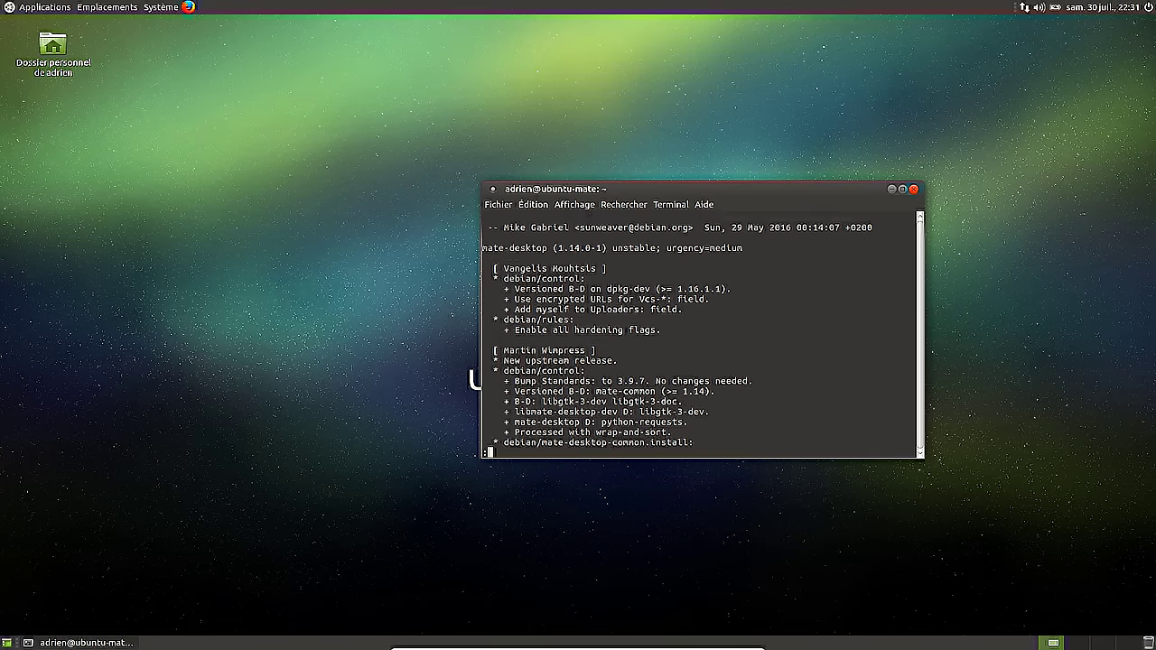
scroll(700, 334, "down", 1)
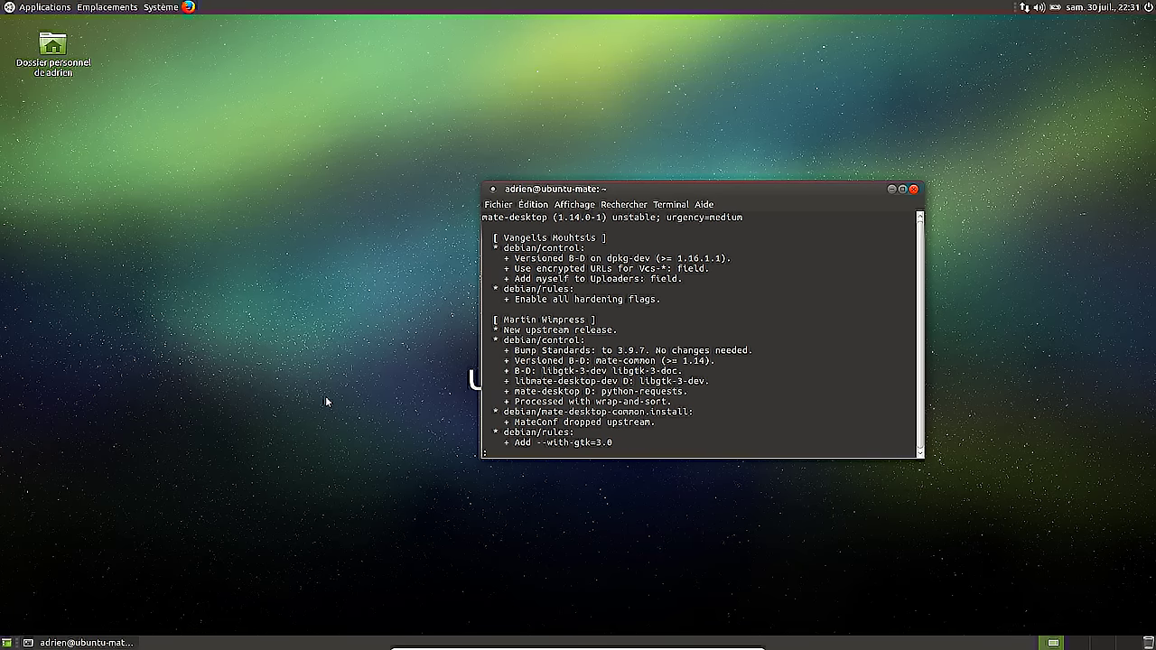
Examine the 1.14.0-1 entry of the changelog for the GTK 3 related changes
key("Down")
key("Down")
key("Down")
key("Down")
key("Down")
key("Down")
key("Down")
key("Down")
key("Down")
key("Down")
key("Down")
key("Down")
key("Down")
key("Down")
key("Down")
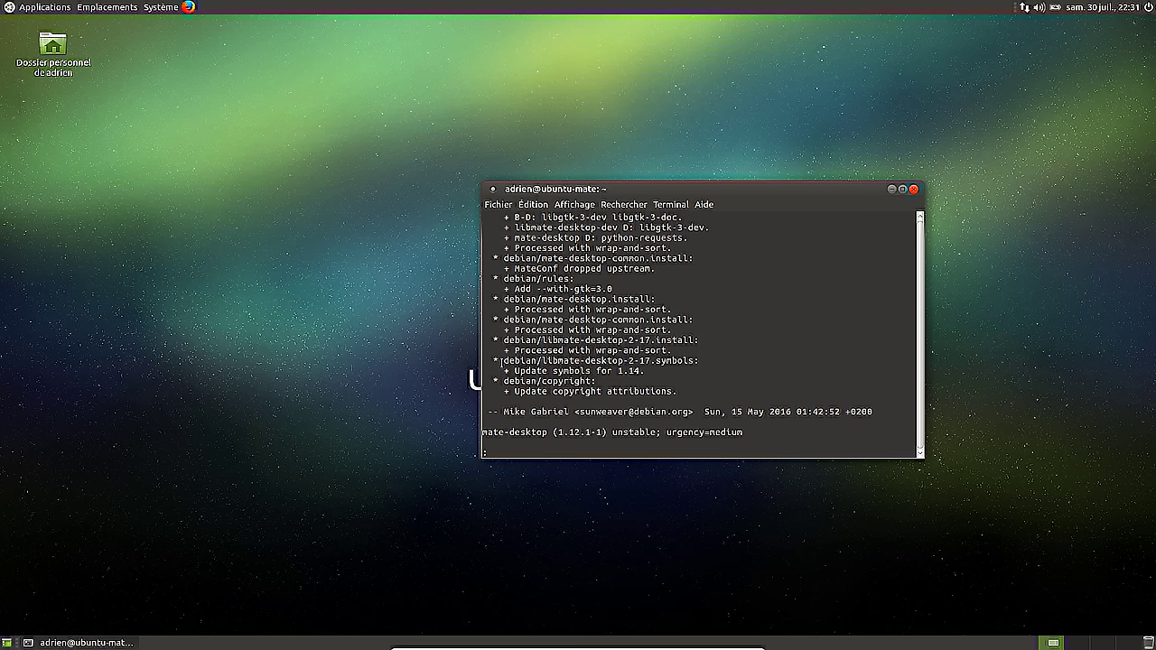
key("Up")
key("Up")
key("Up")
key("Up")
key("Up")
key("Up")
key("Up")
key("Up")
key("Up")
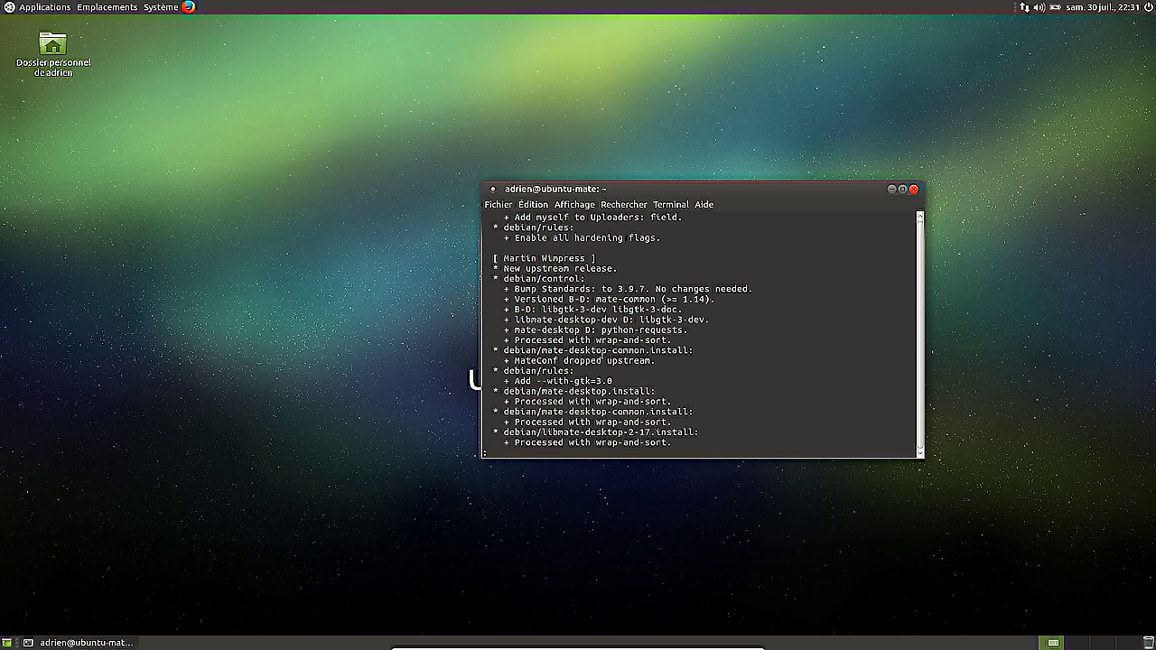
Highlight "Add --with-gtk=3.0" and "libgtk-3-dev" in the changelog, and quit the changelog viewer
left_click_drag(515, 380, 615, 381)
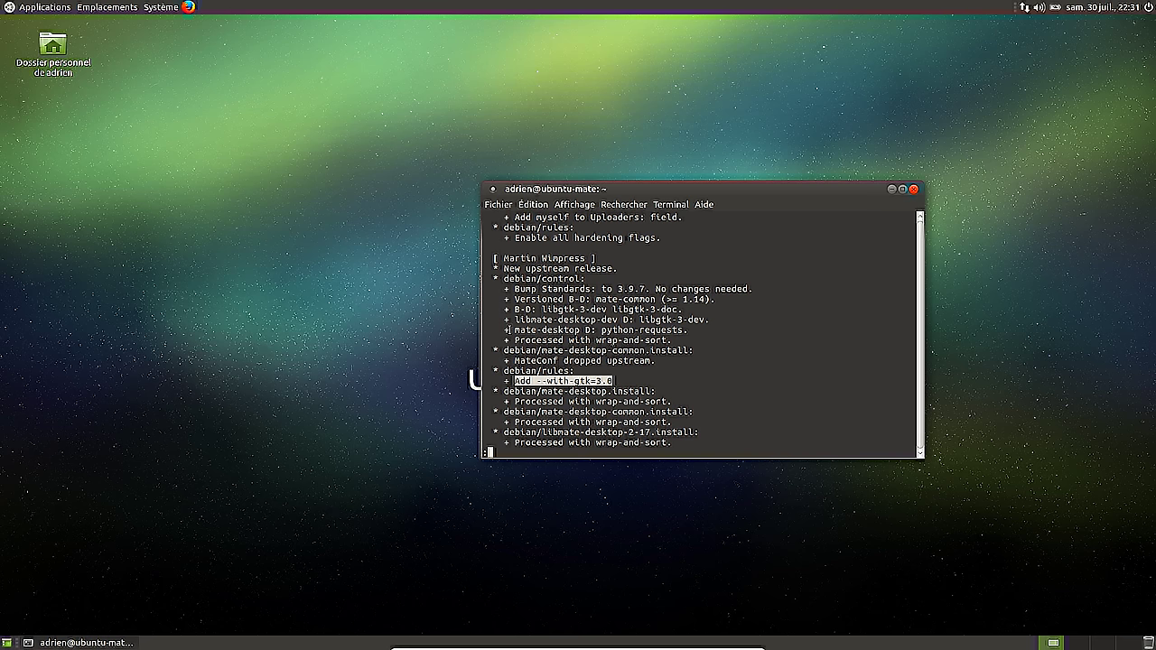
left_click_drag(640, 320, 705, 320)
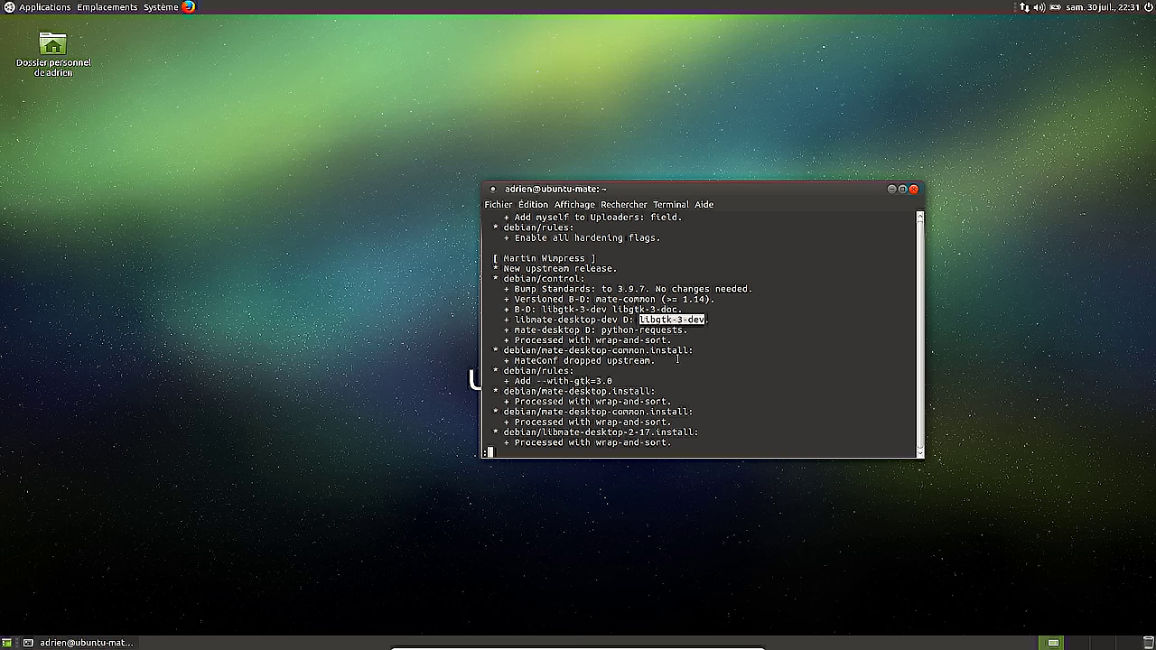
left_click(671, 360)
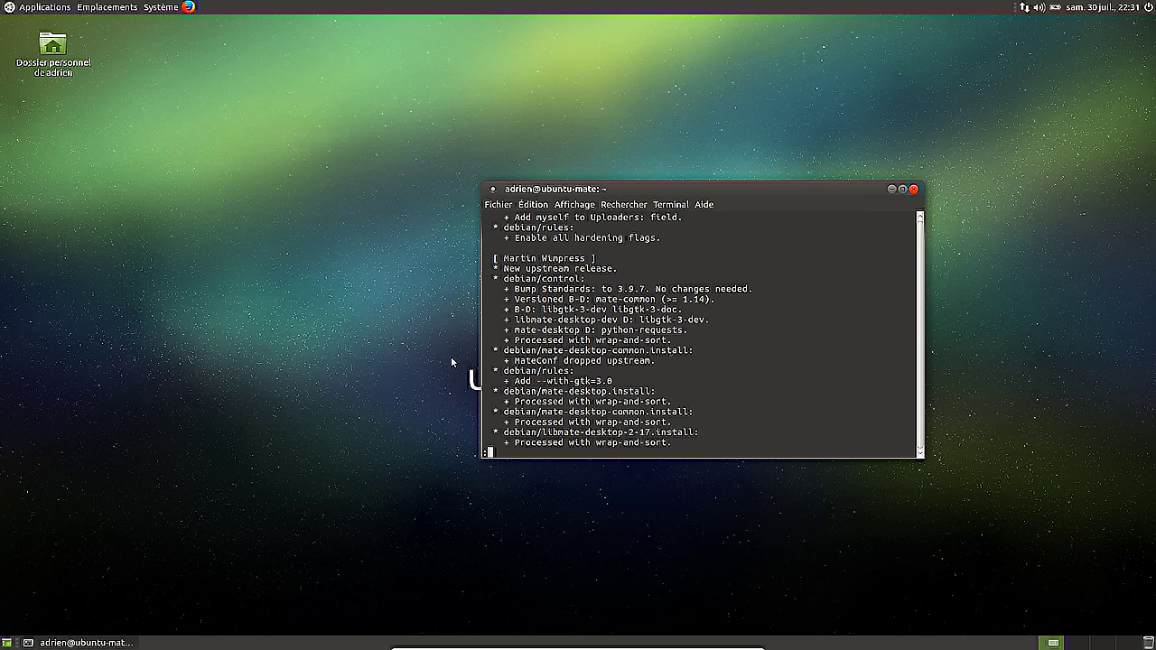
key("q")
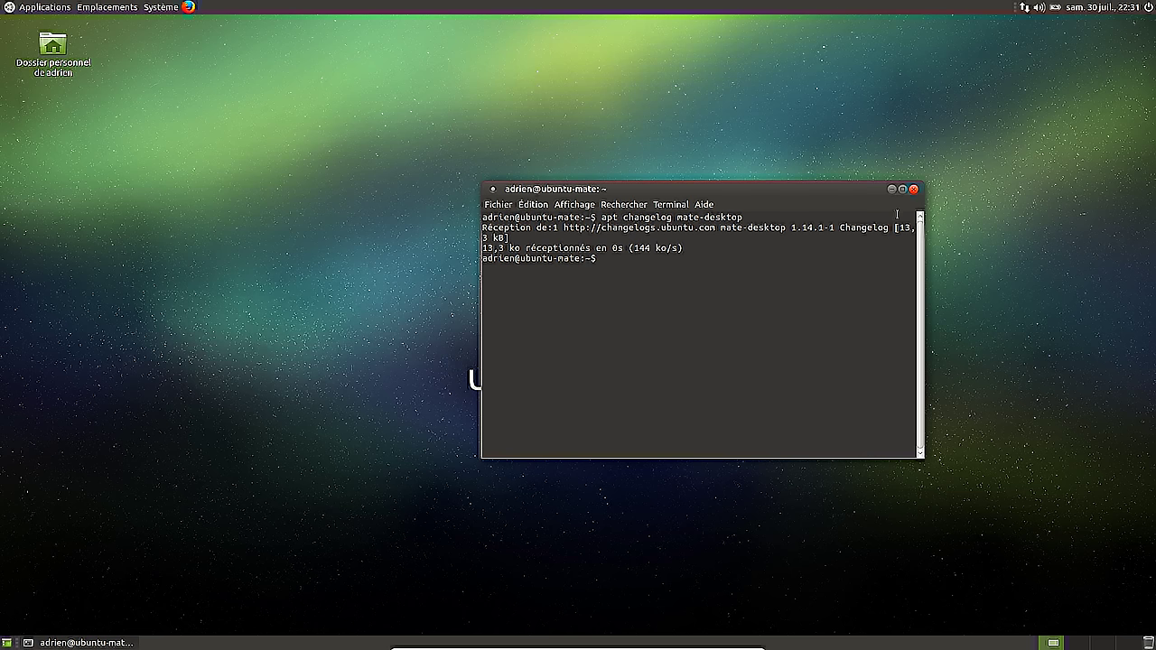
Run lsb_release -a in the terminal and highlight the description and release number in its output
type("lsb_release -a")
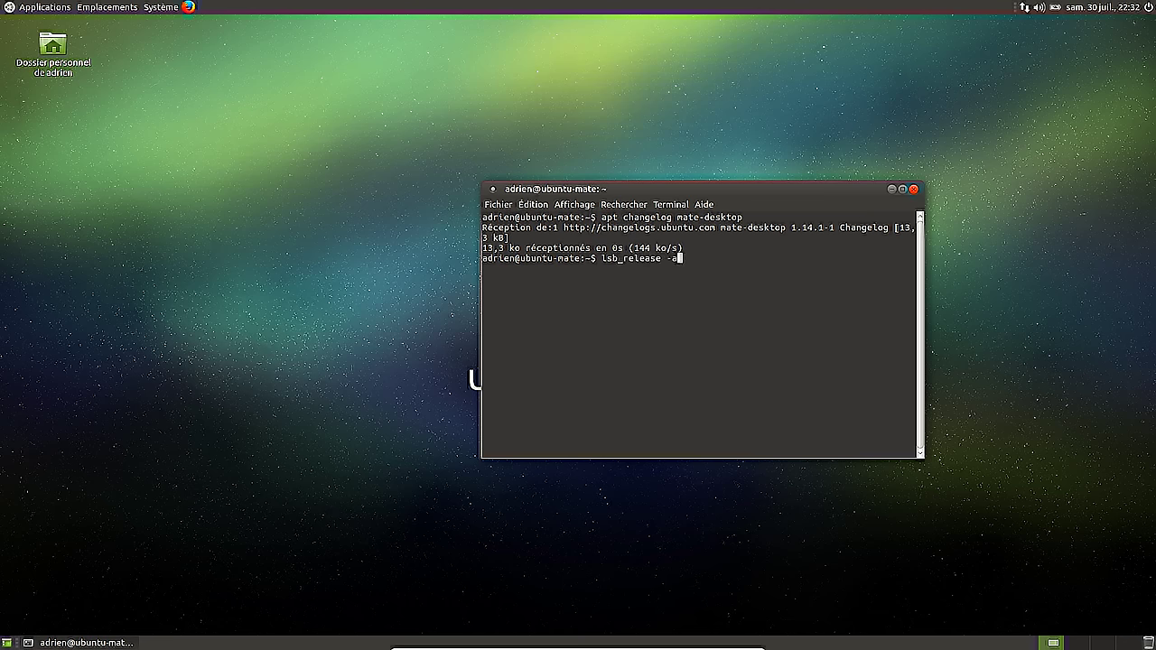
key("Return")
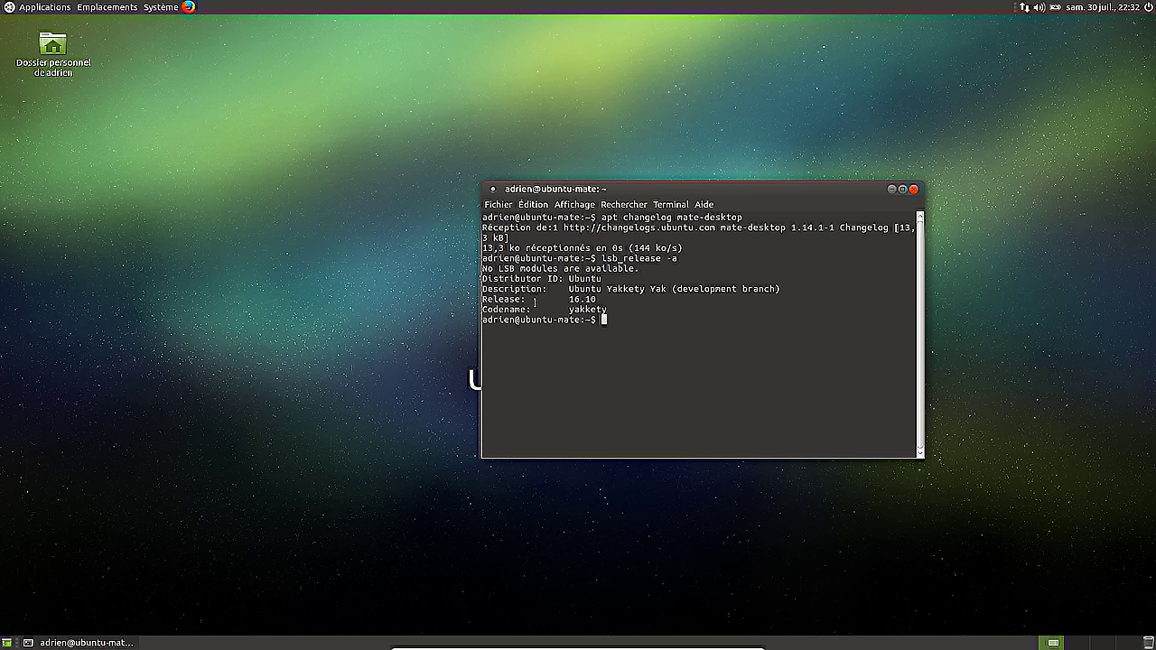
double_click(687, 288)
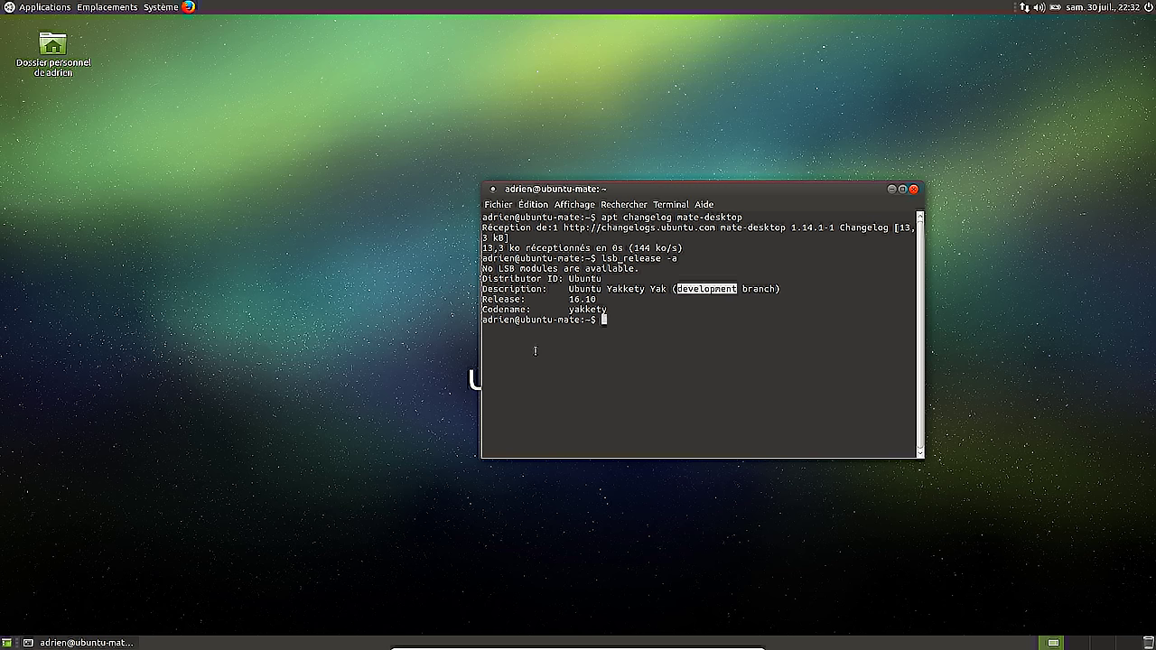
left_click_drag(569, 289, 648, 289)
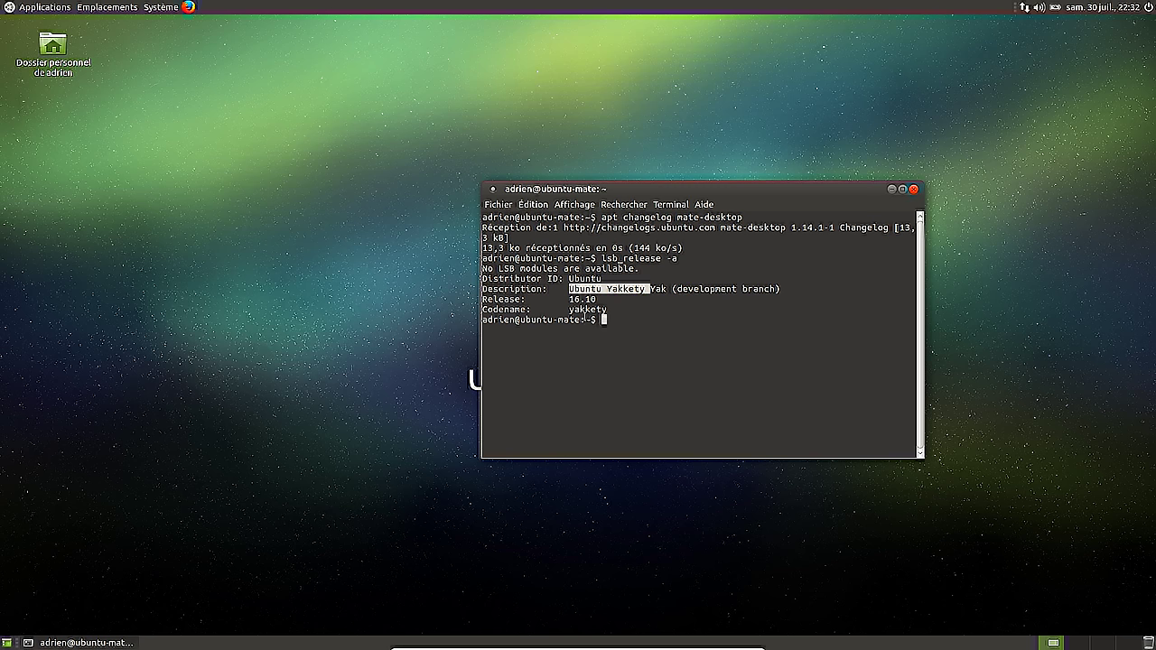
left_click_drag(569, 299, 607, 299)
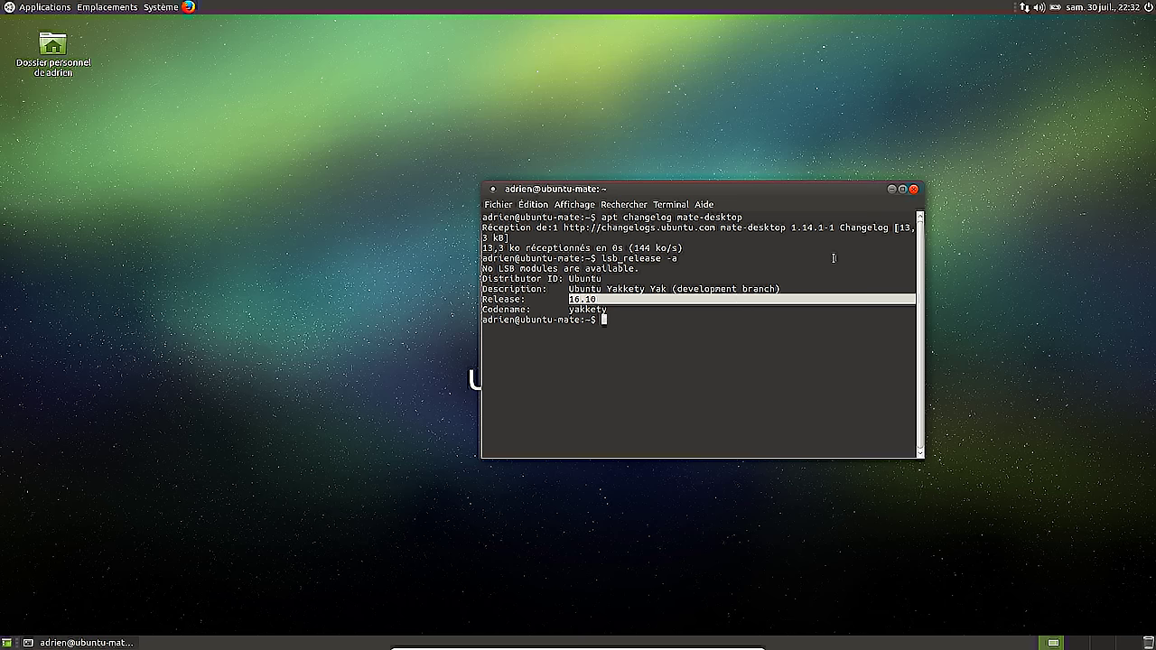
View the terminal's About information, and close both the dialog and the terminal
left_click(705, 204)
left_click(725, 232)
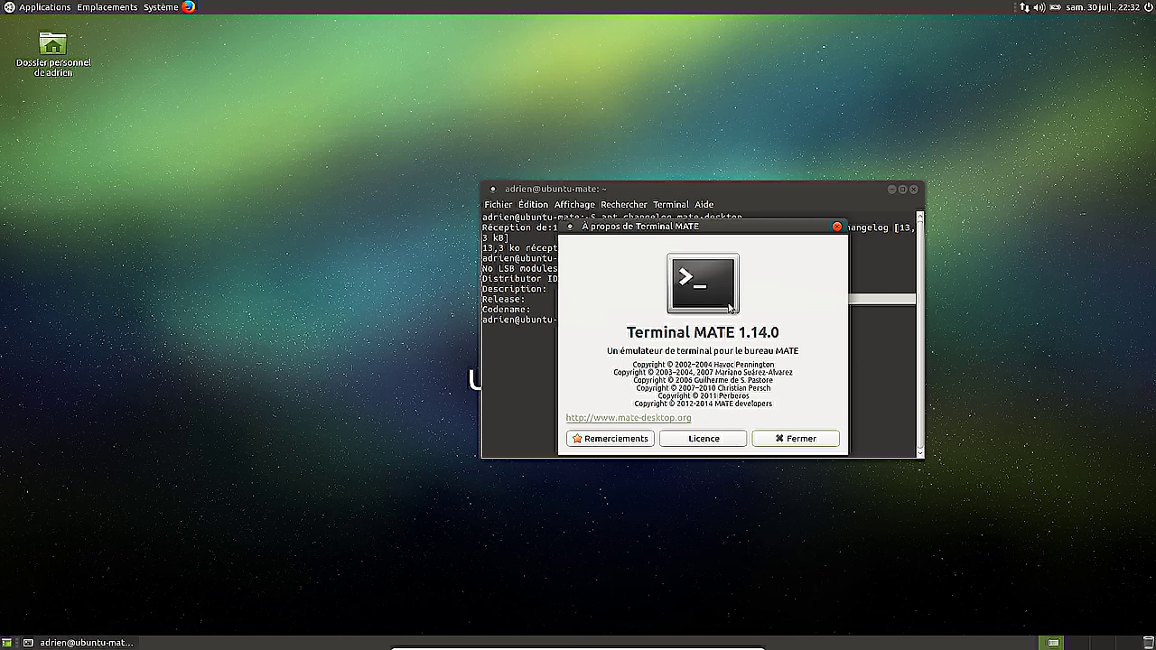
left_click(800, 439)
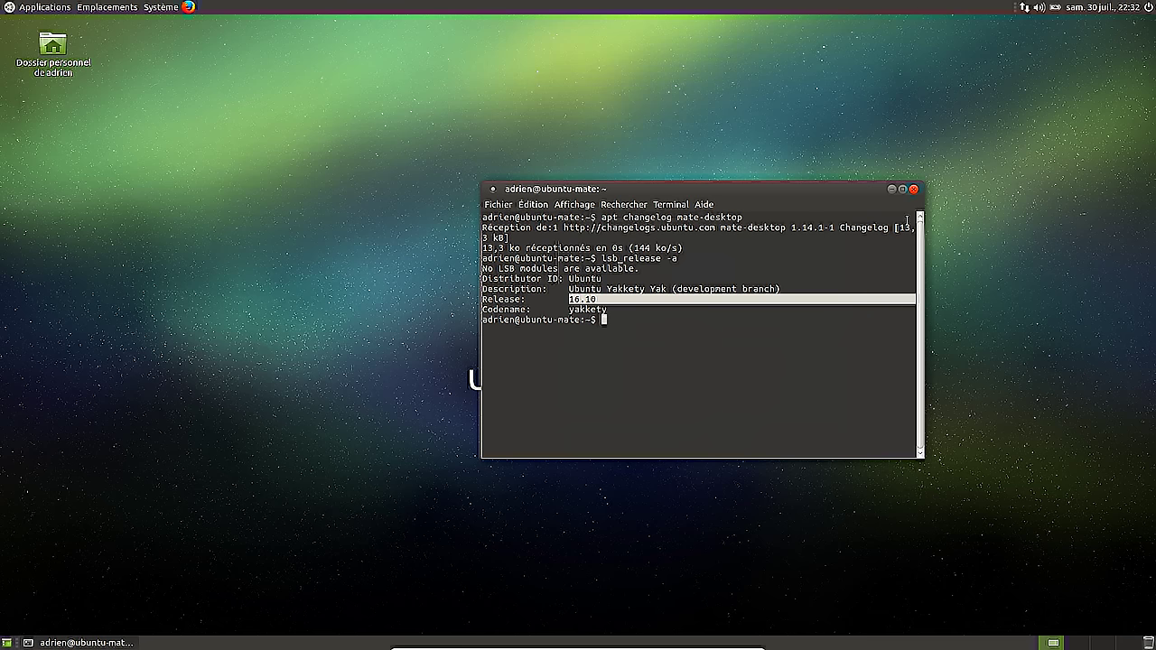
left_click(914, 189)
Open the Ubuntu MATE Welcome application (Bienvenue) to view its main page, and close it
left_click(18, 7)
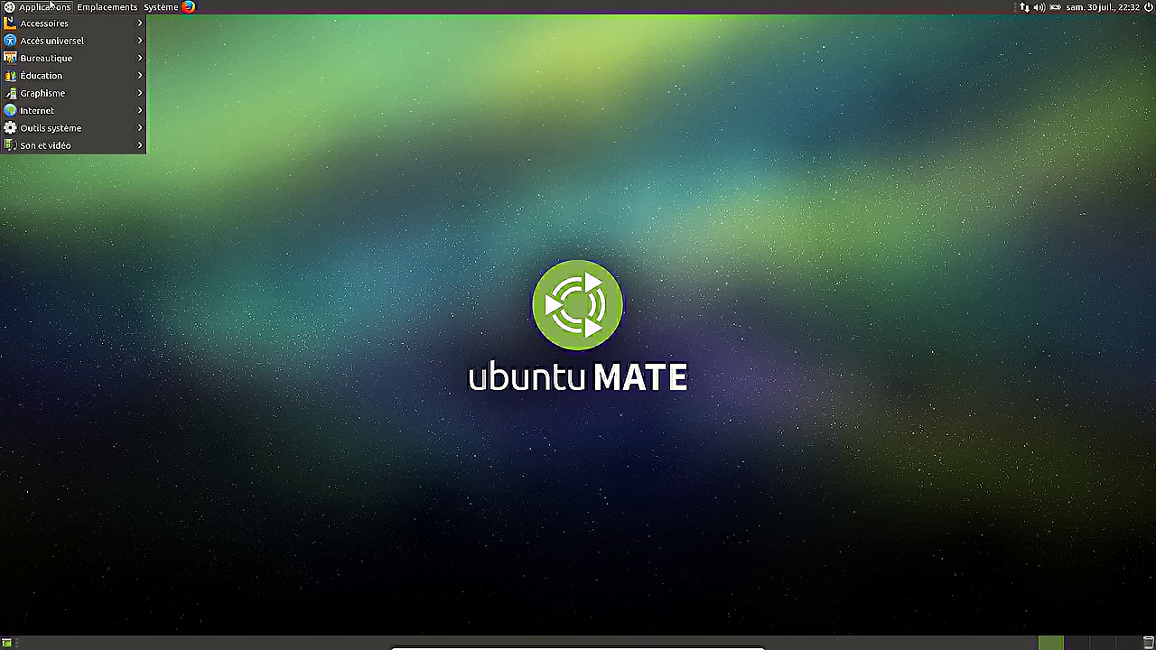
mouse_move(161, 6)
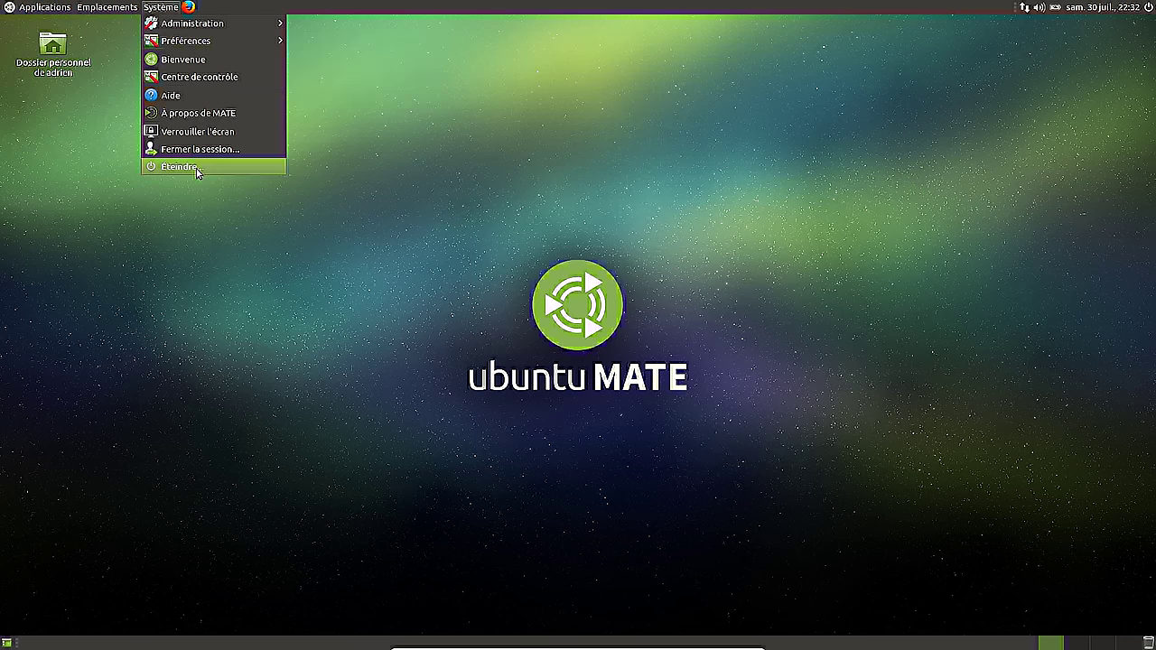
left_click(213, 60)
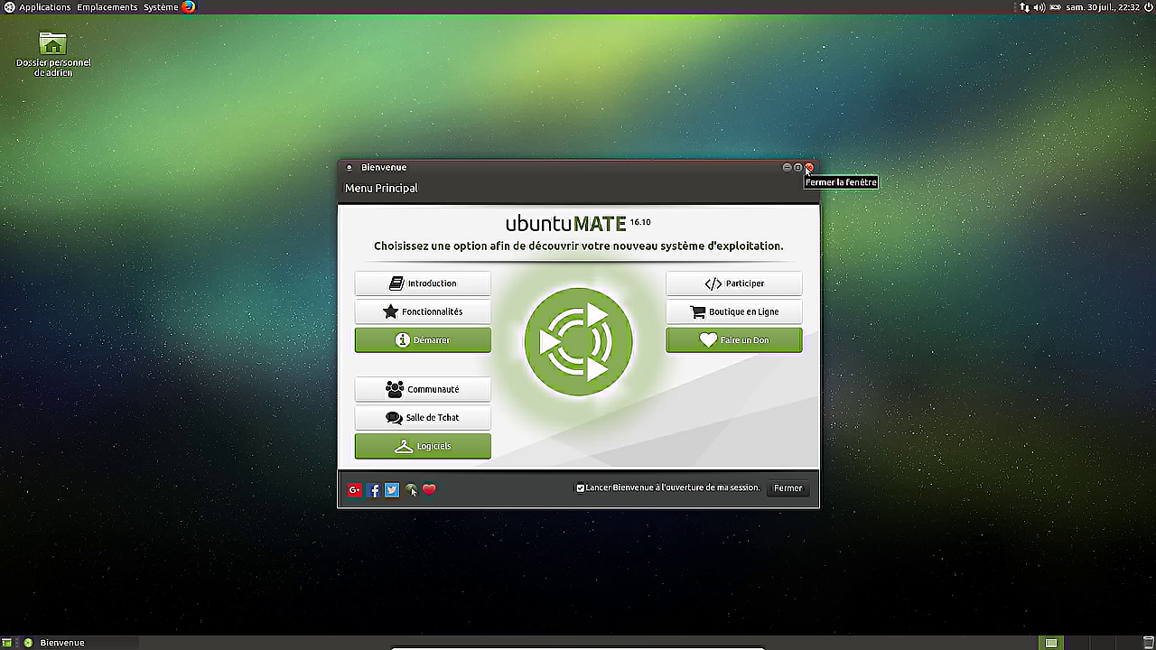
left_click(808, 168)
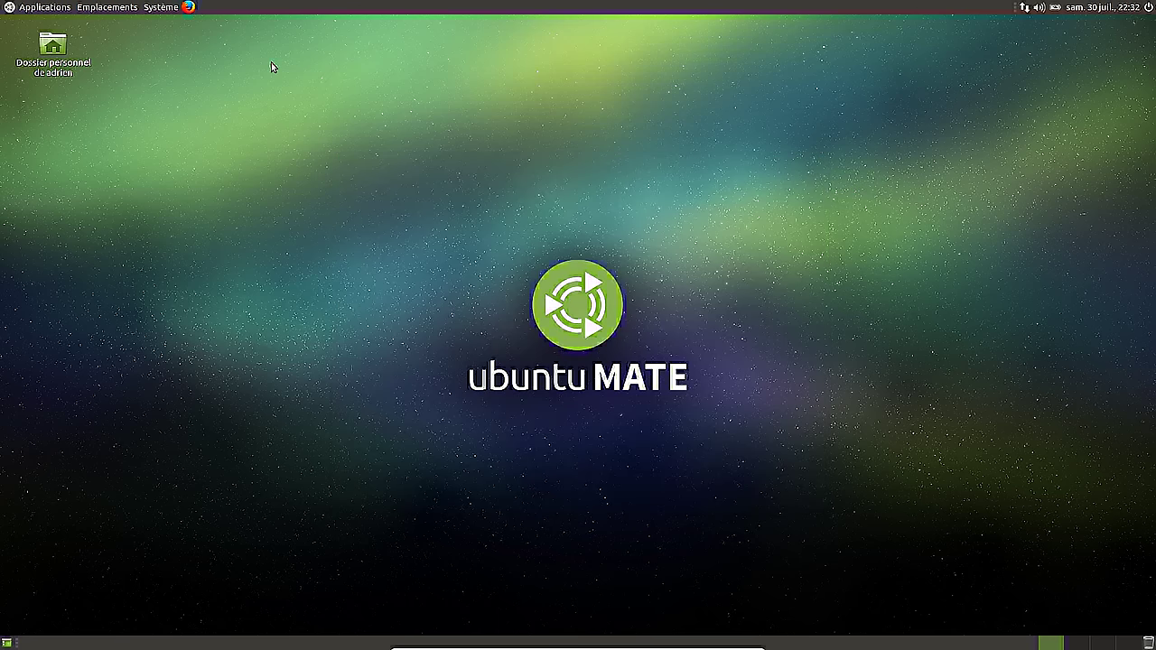
Launch Software Boutique from the system administration tools and maximize its window
left_click(153, 7)
mouse_move(164, 40)
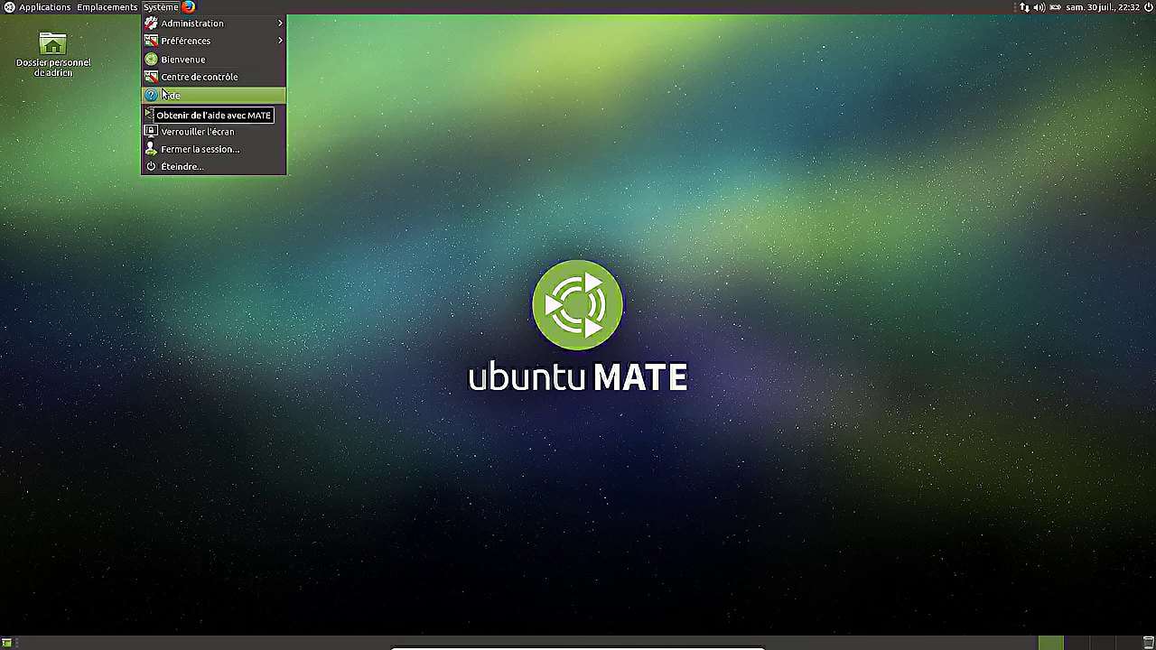
mouse_move(217, 23)
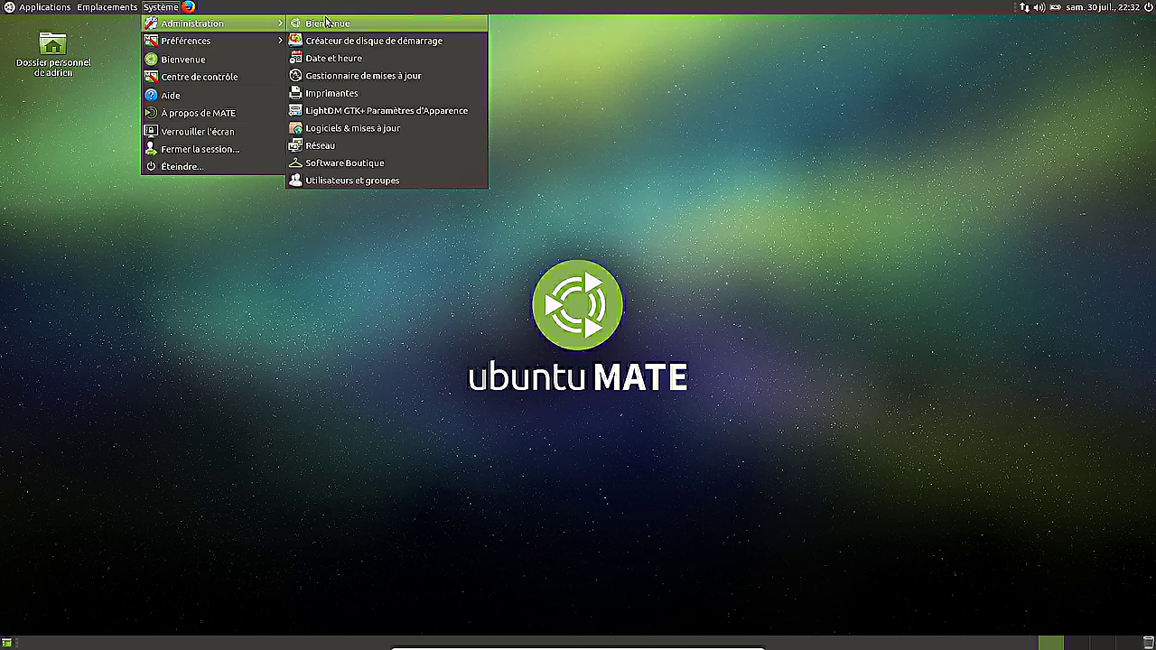
left_click(366, 163)
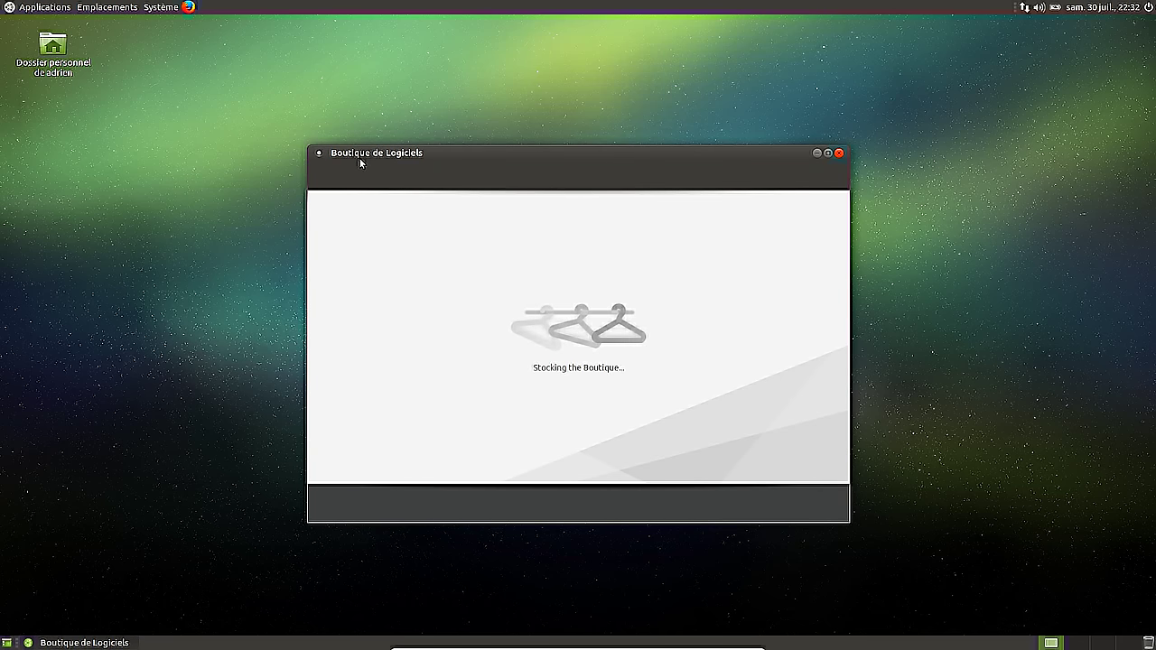
left_click(827, 153)
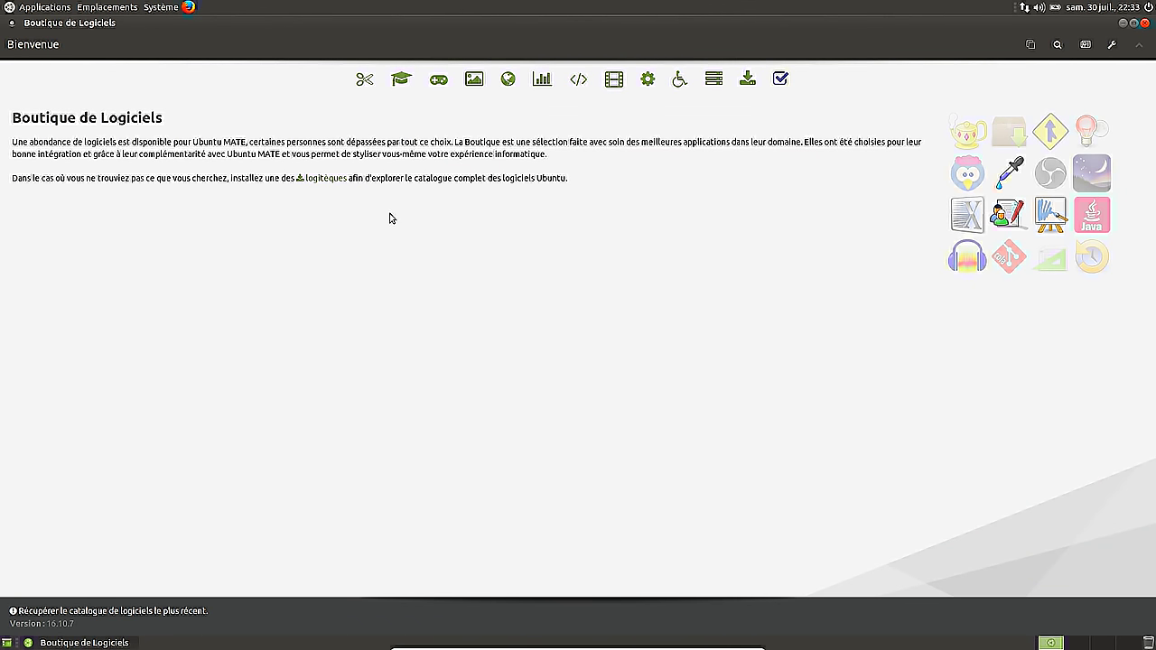
Browse the boutique's Éducation, Internet, Bureau, Graphismes and Plus de Logiciels categories
left_click(397, 84)
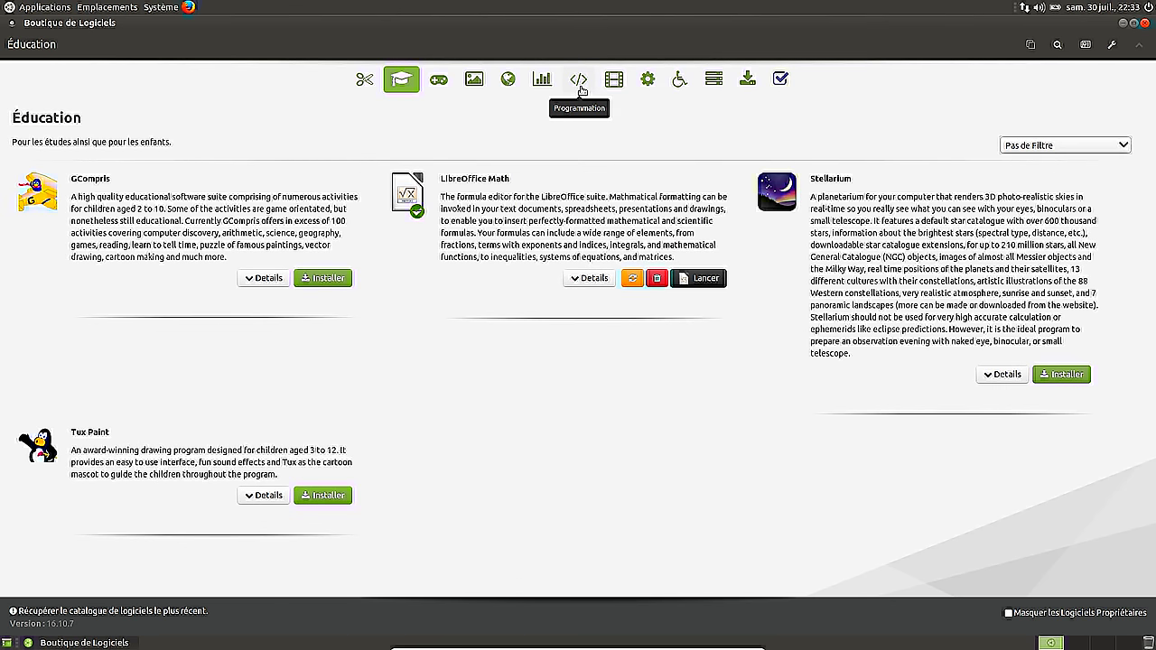
left_click(507, 80)
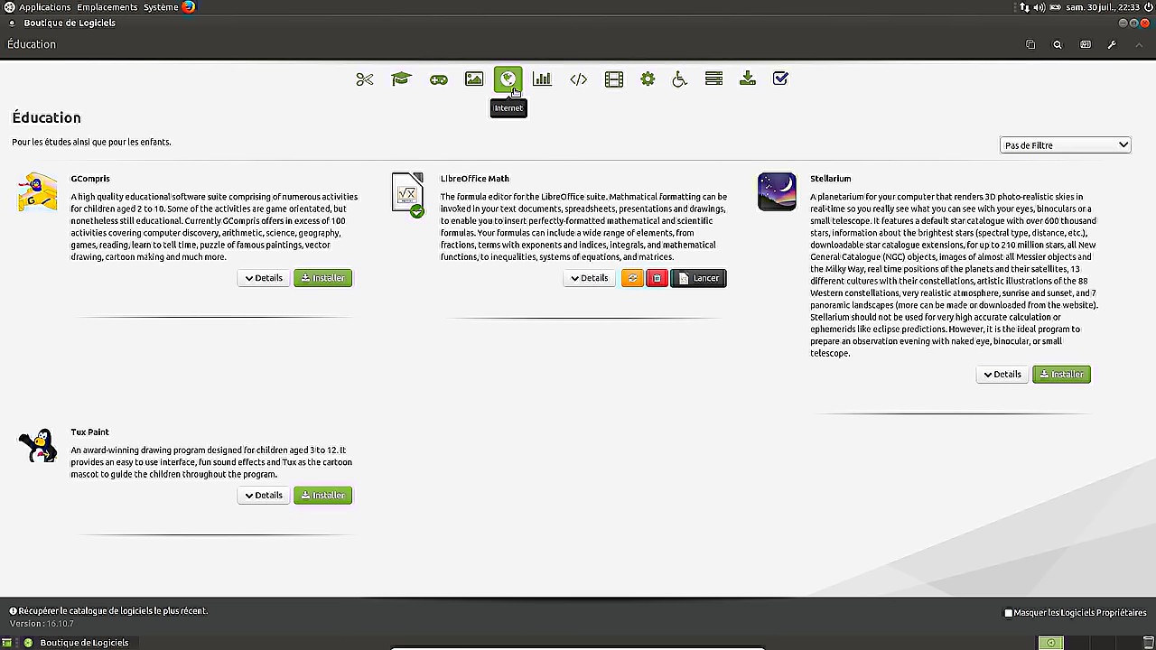
left_click(547, 86)
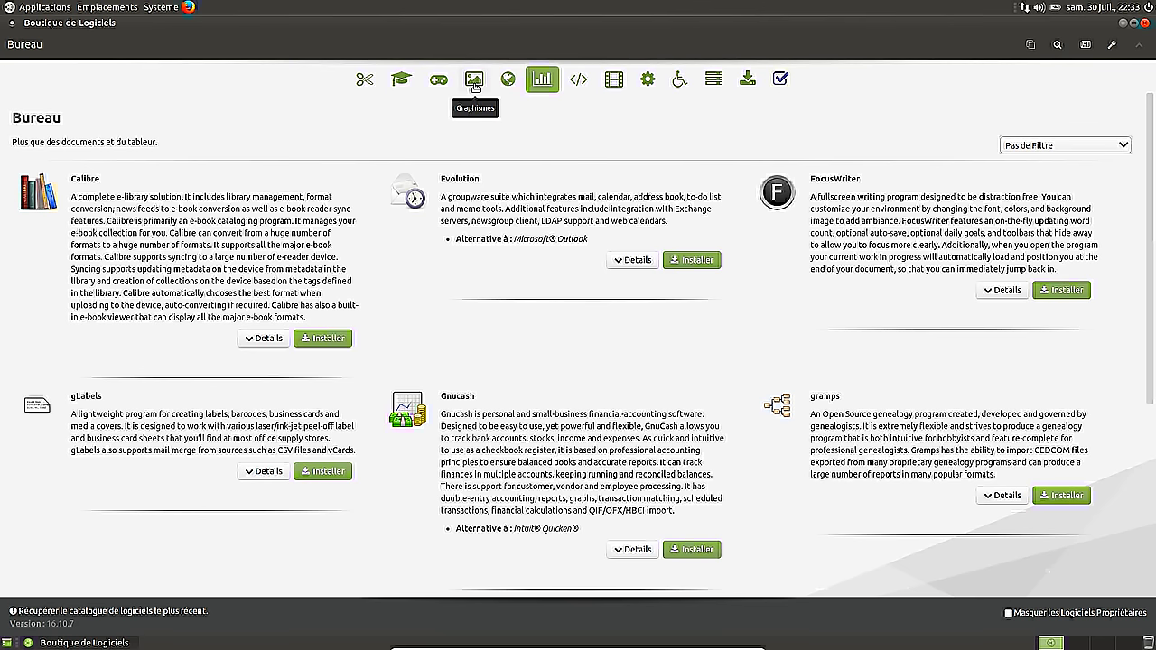
left_click(475, 83)
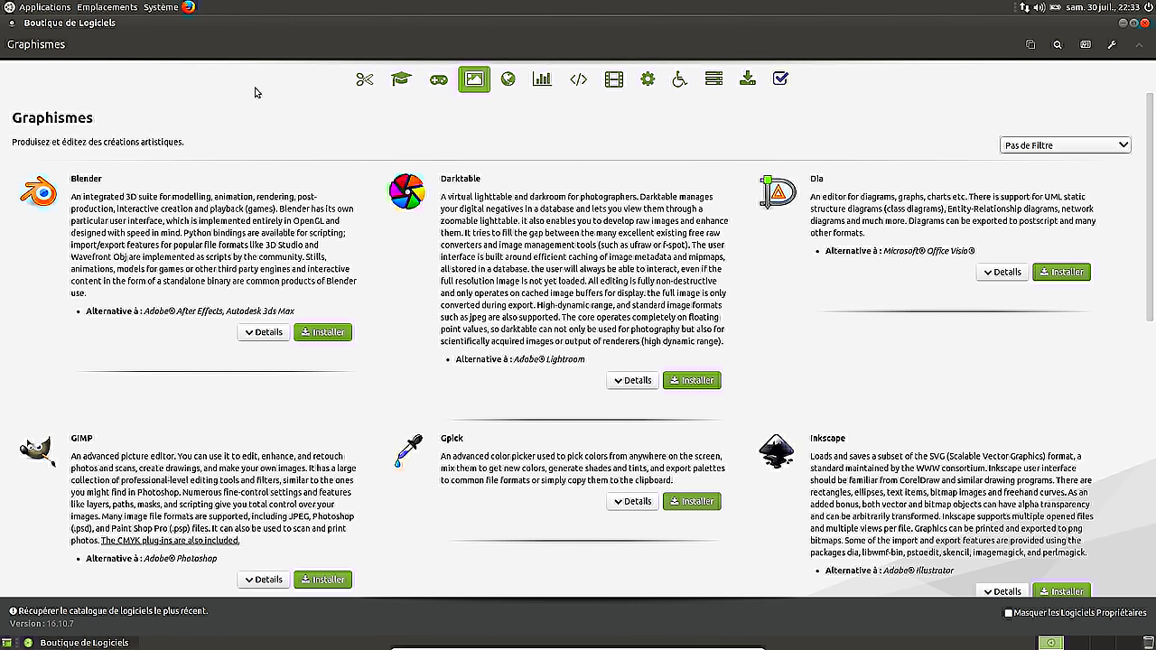
left_click(747, 79)
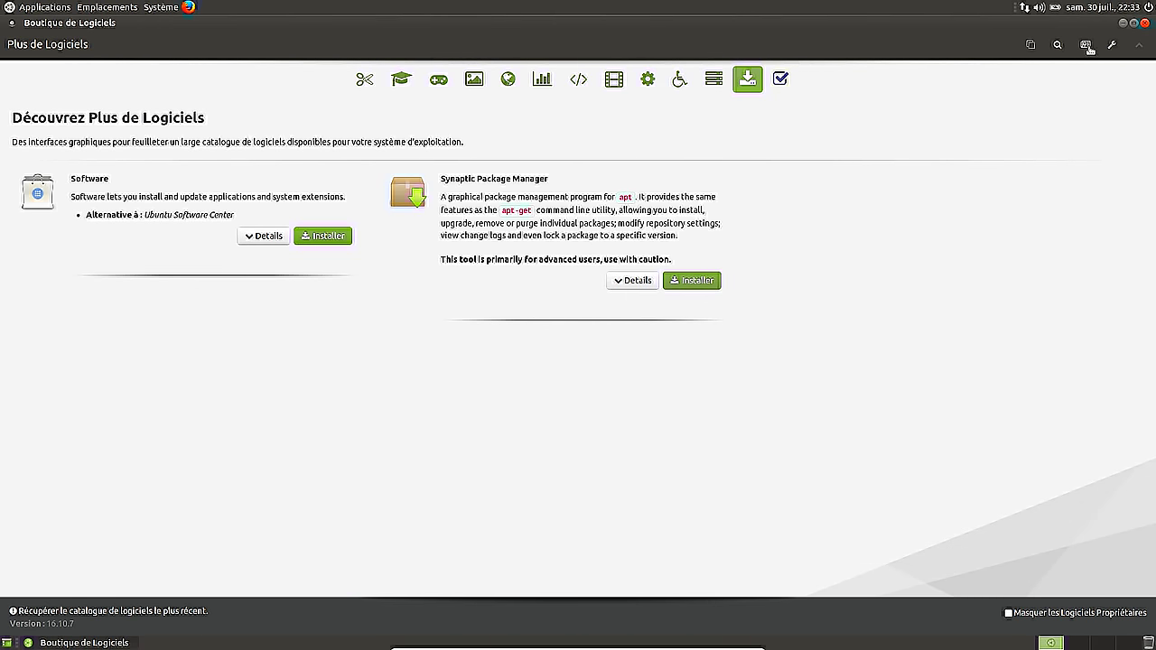
Search the Software Boutique for "photoshop"
left_click(1058, 45)
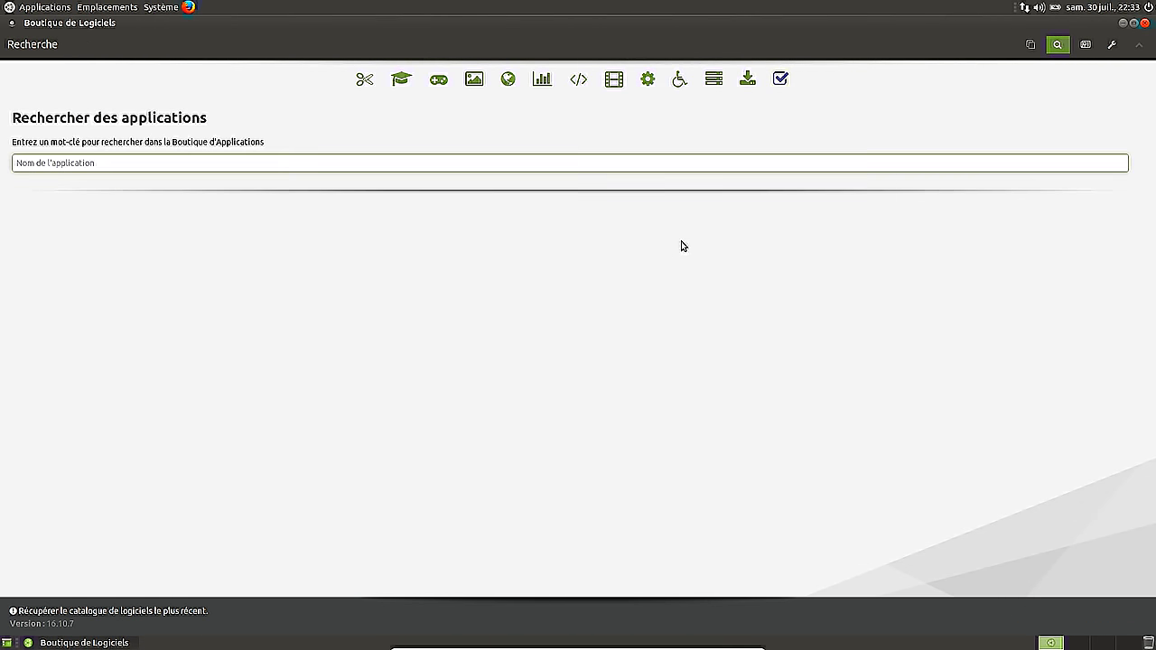
type("photoshop")
key("Return")
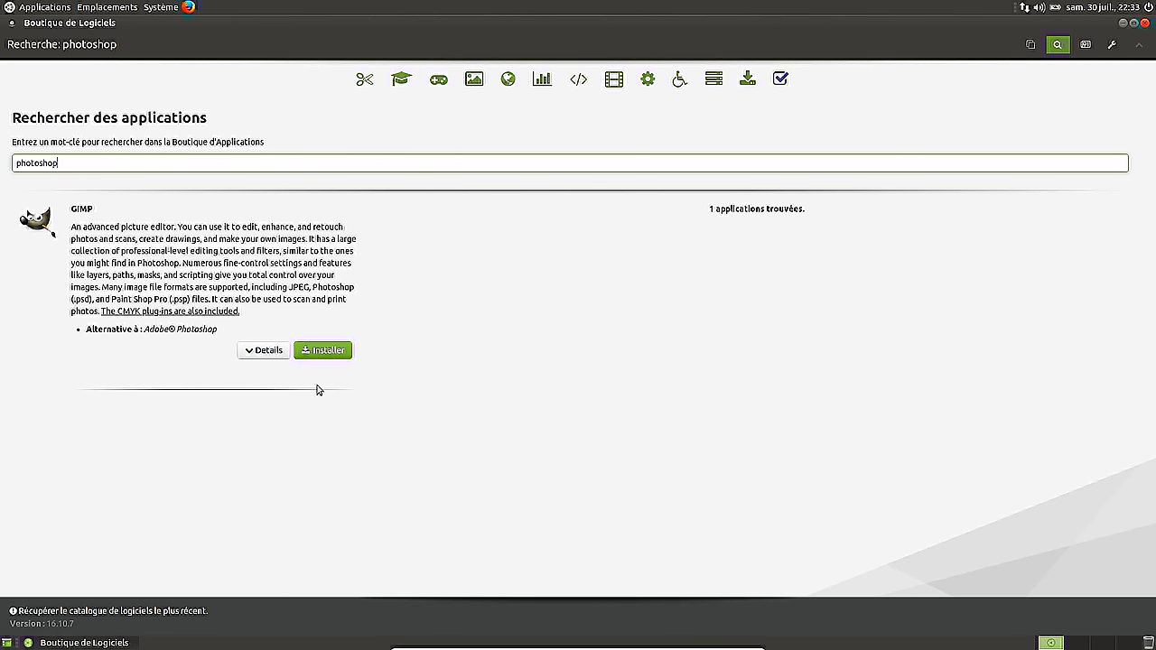
Install GIMP from the search results, authenticating with the account password, and expand the installation details
left_click(325, 350)
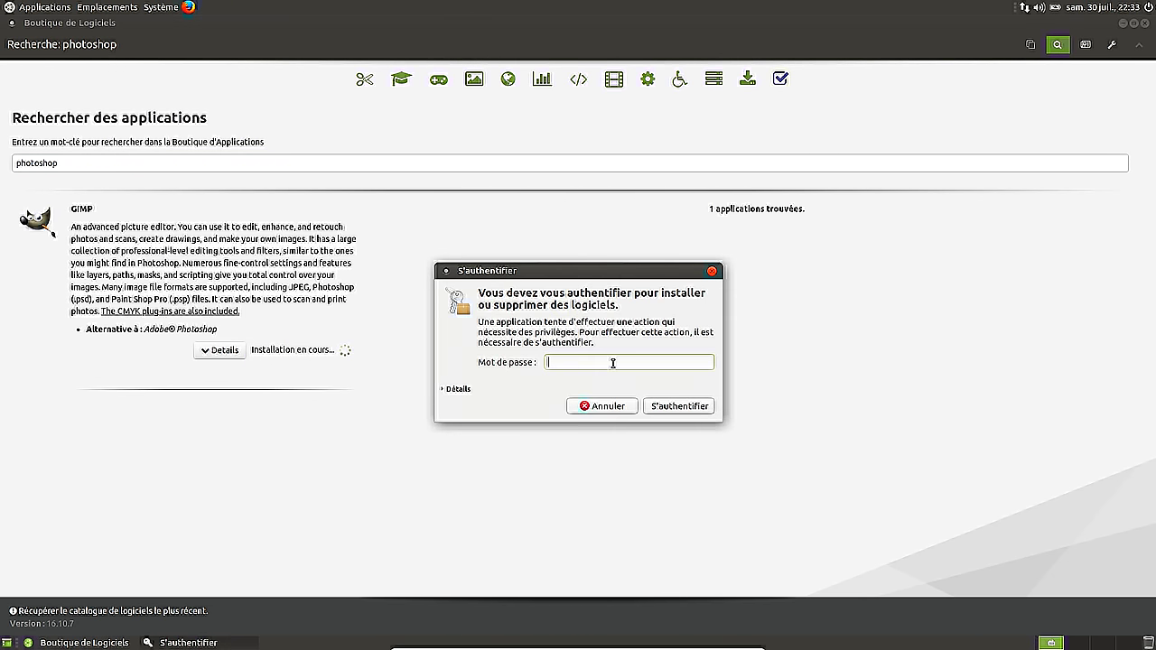
type("•••••")
key("Return")
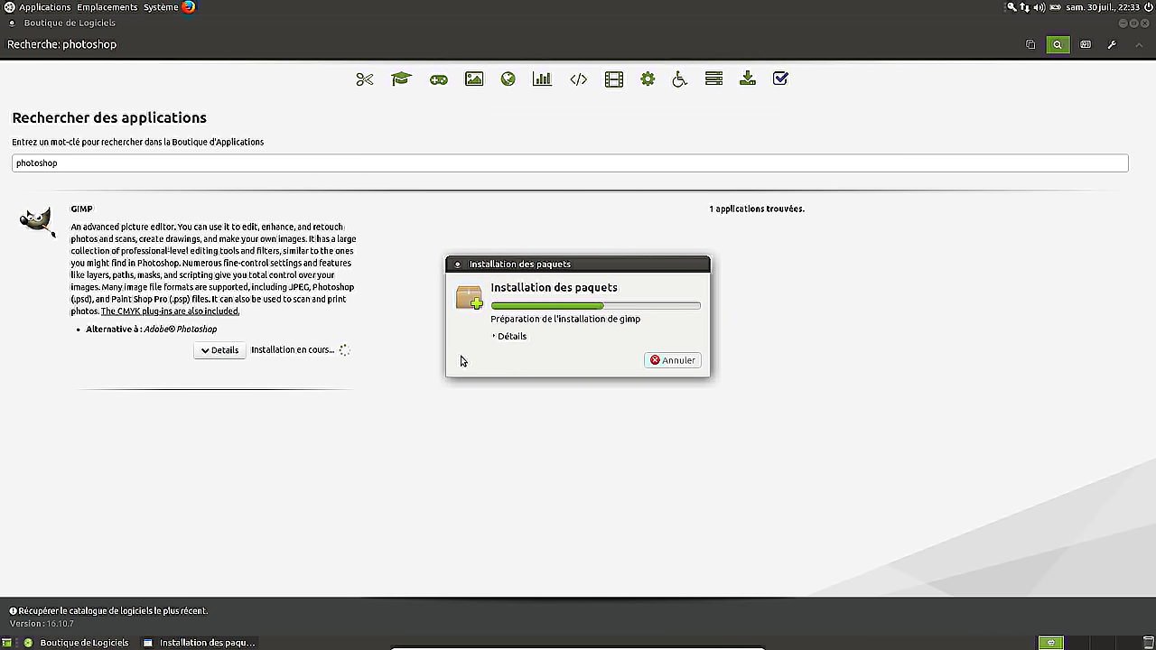
left_click(519, 340)
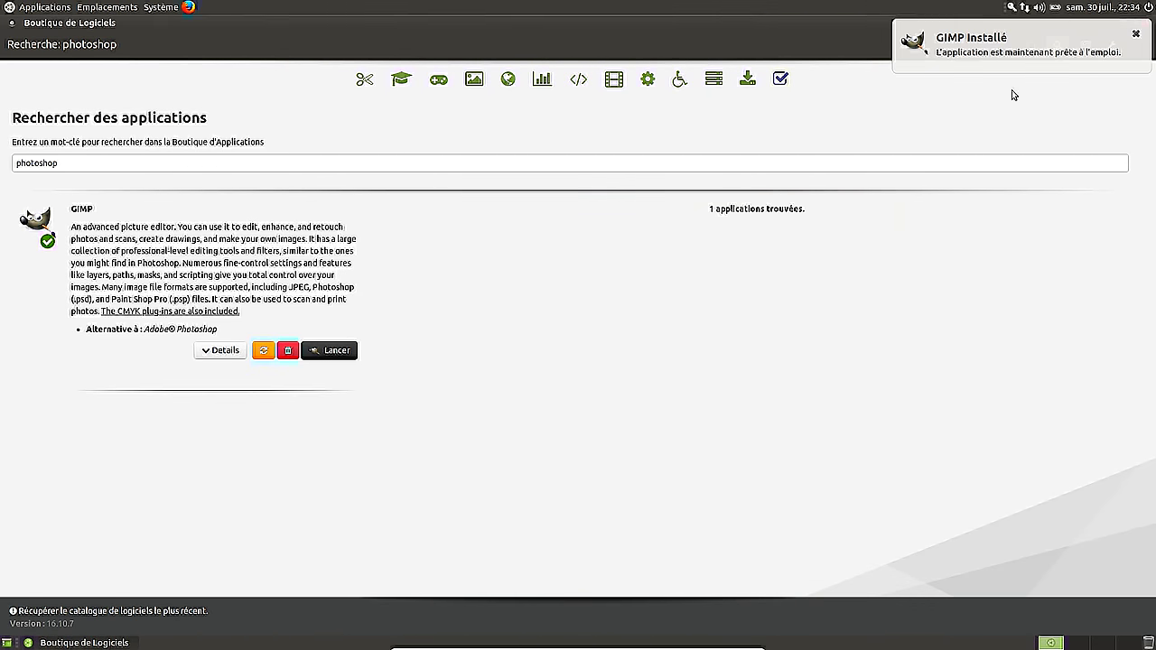
Launch the installed GIMP and expand its details in the Software Boutique
left_click(335, 359)
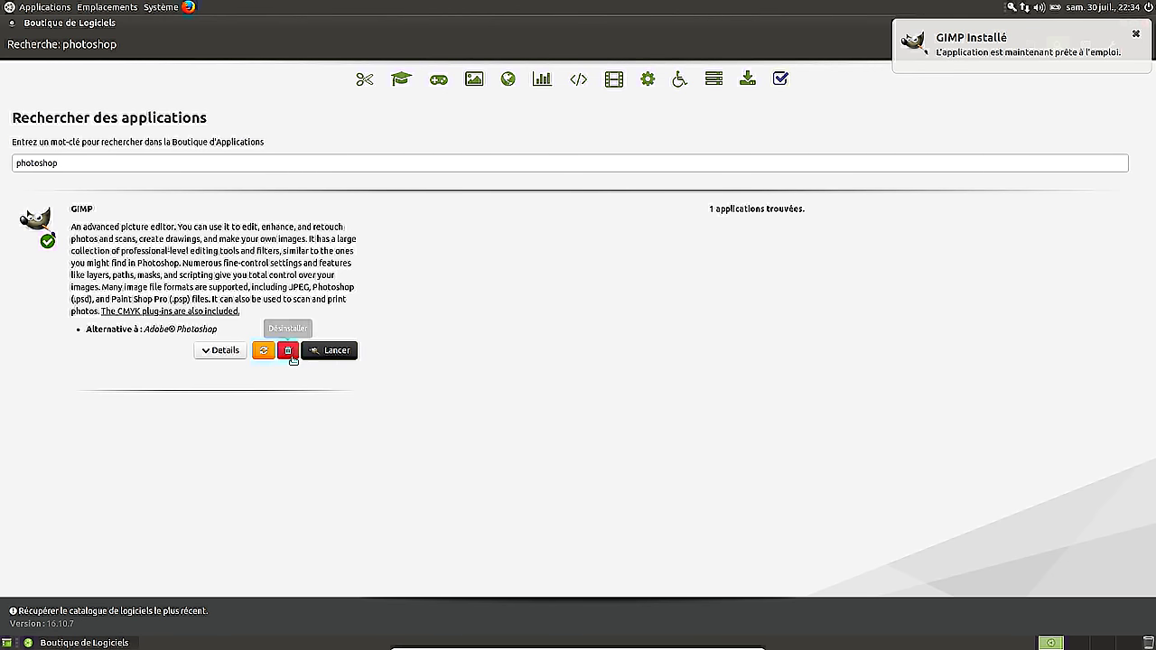
left_click(220, 352)
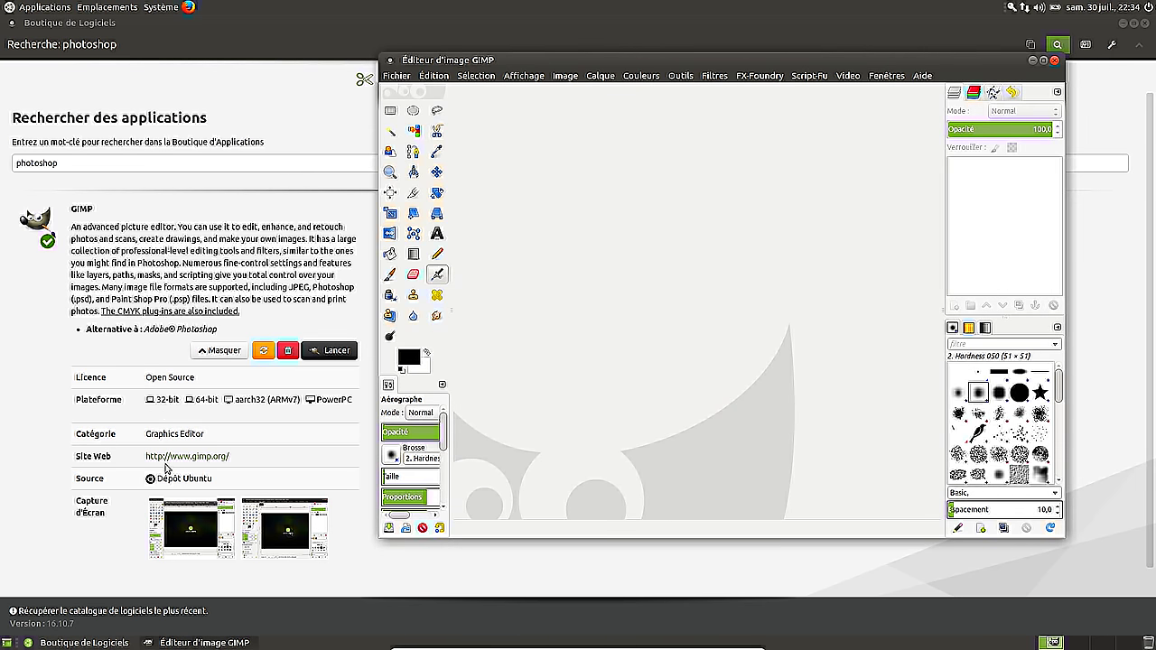
Preview the first screenshot in GIMP's boutique details, and close the preview so the GIMP editor is in front
left_click(190, 527)
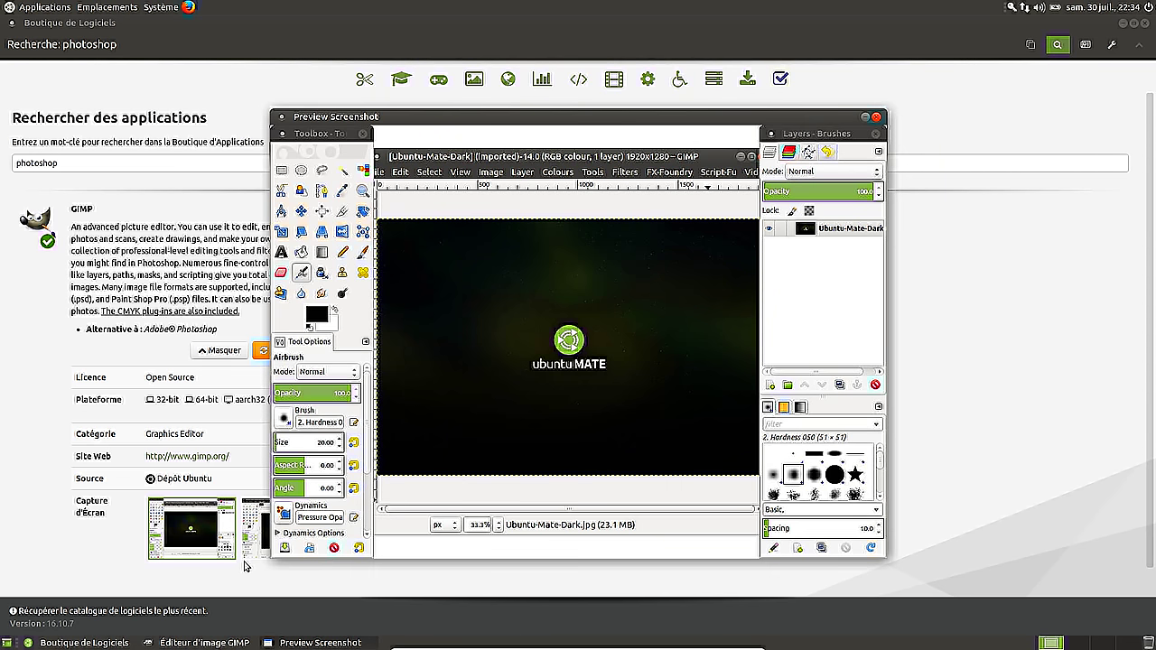
left_click(644, 338)
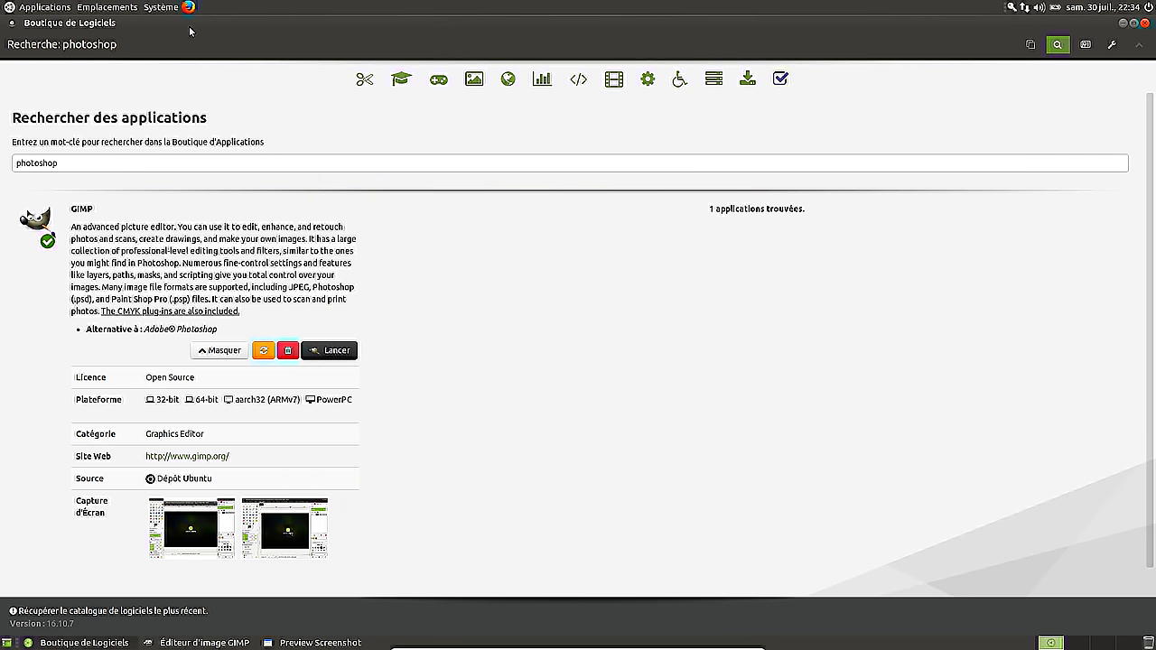
left_click(201, 643)
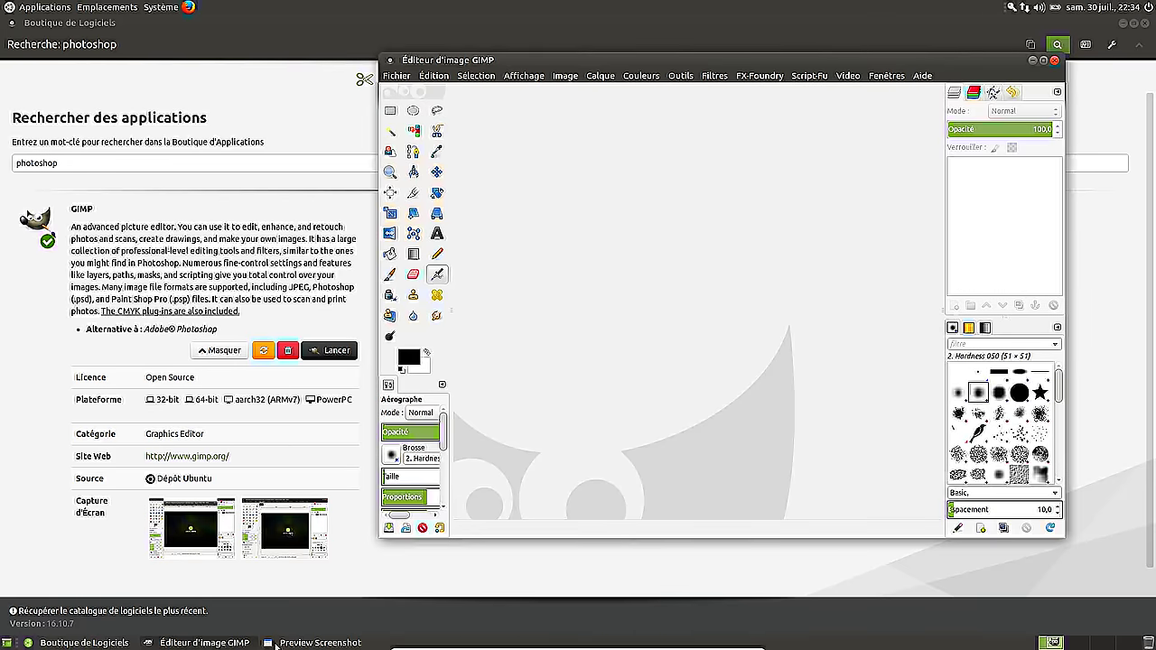
left_click(276, 645)
left_click(875, 122)
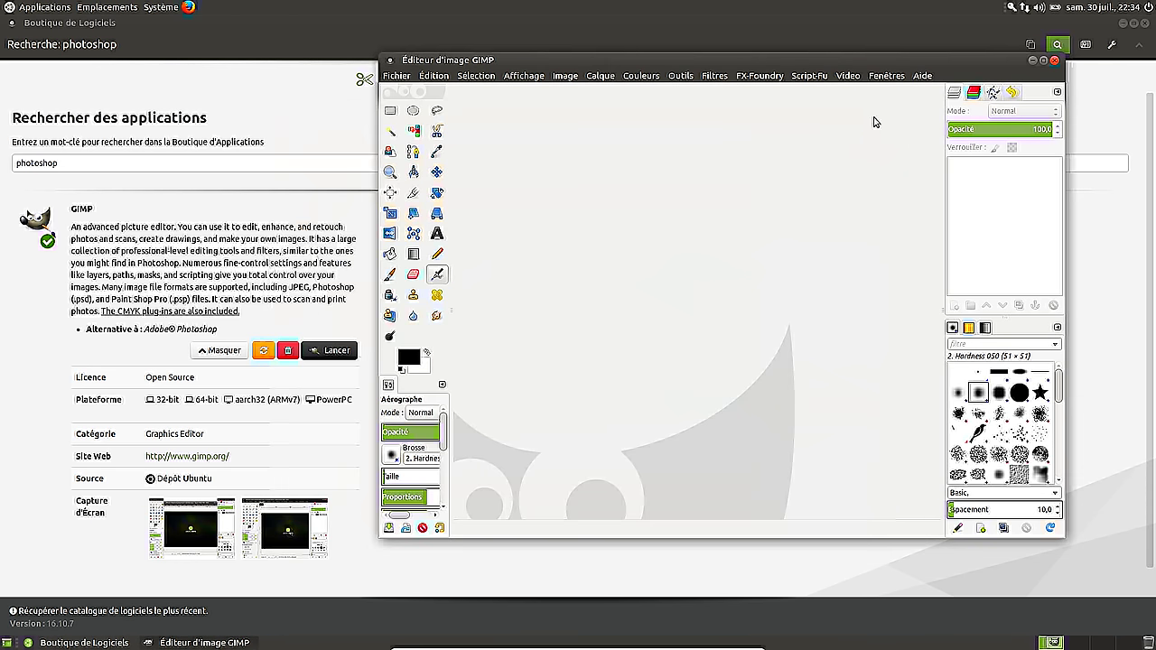
Open GIMP's About dialog and close it
left_click(922, 75)
left_click(938, 135)
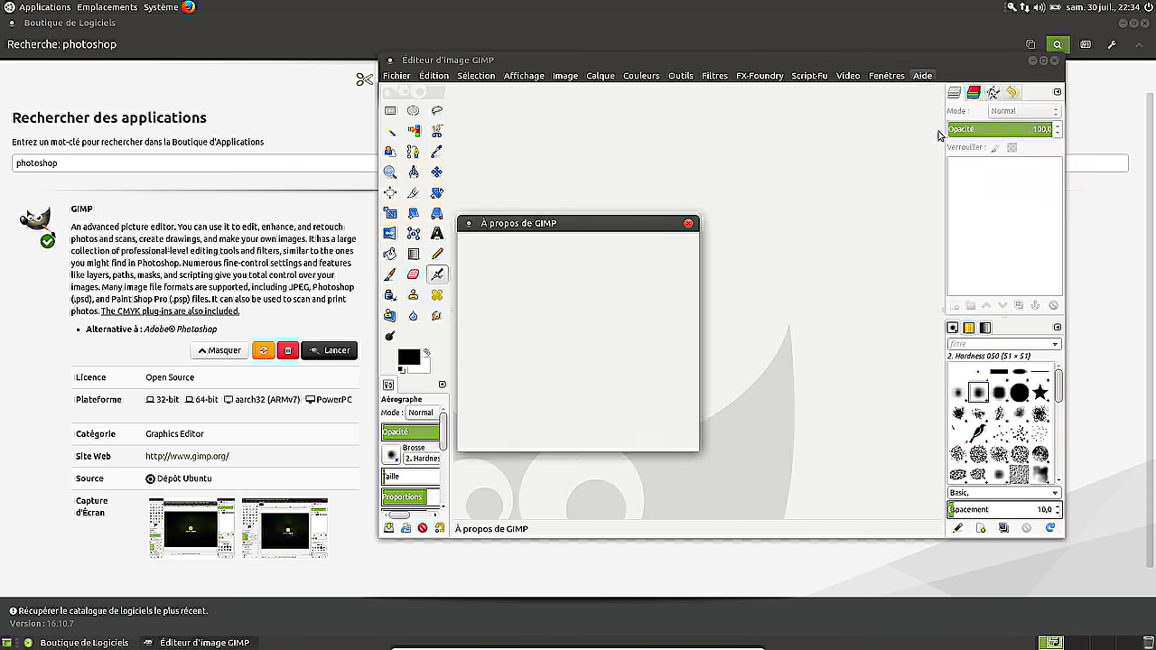
left_click(660, 439)
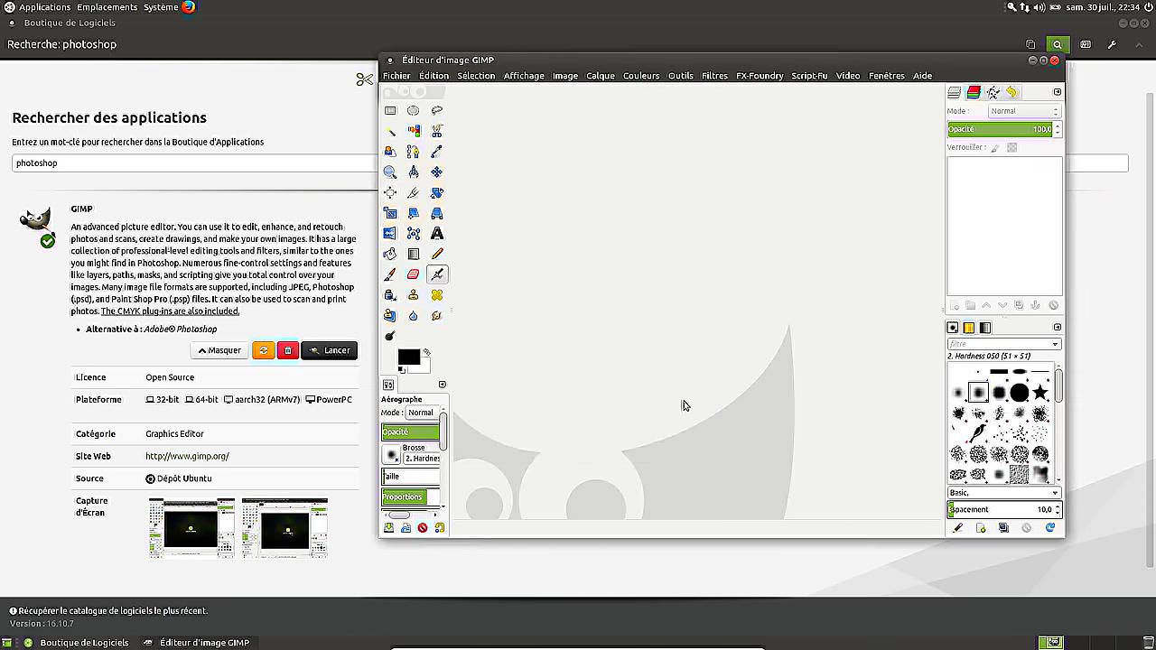
Examine the extra FX-Foundry, Script-Fu and Video commands available in GIMP
left_click(760, 75)
left_click(763, 75)
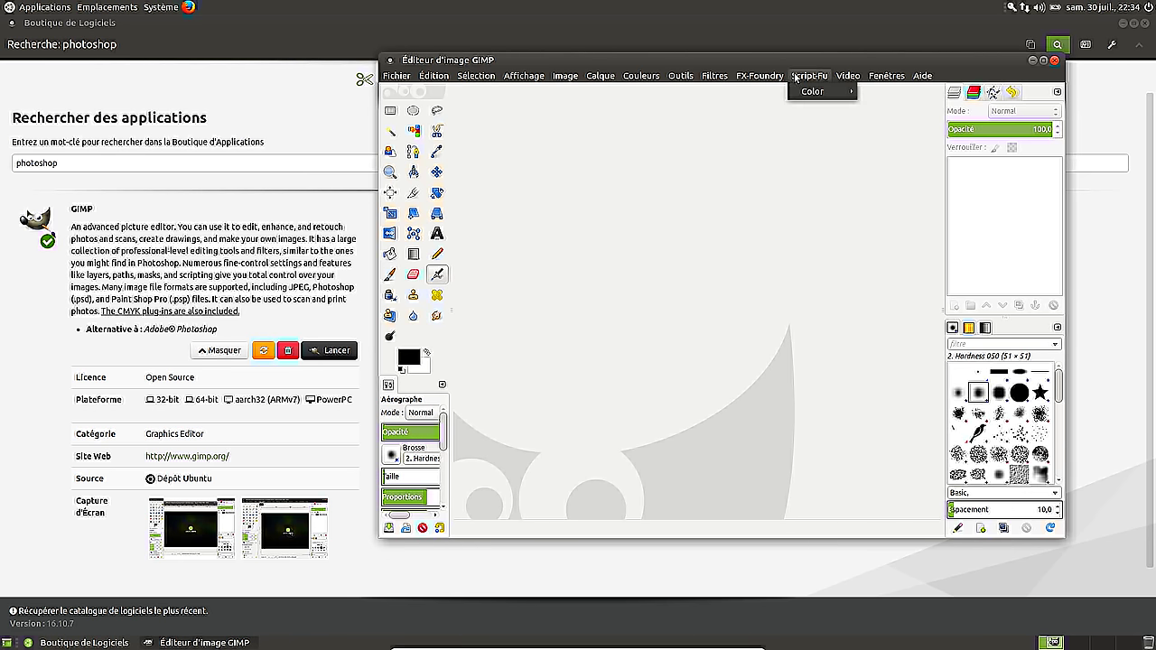
left_click(849, 75)
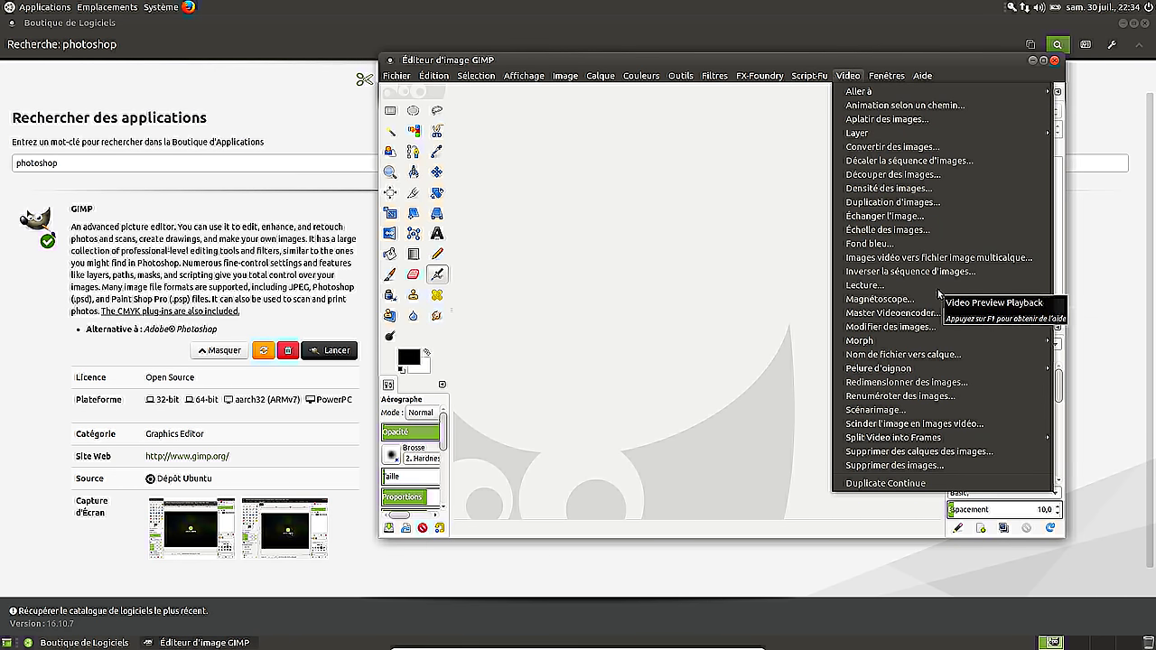
Look through GIMP's Fichier, FX-Foundry and Script-Fu commands, and close GIMP
left_click(480, 86)
left_click(395, 75)
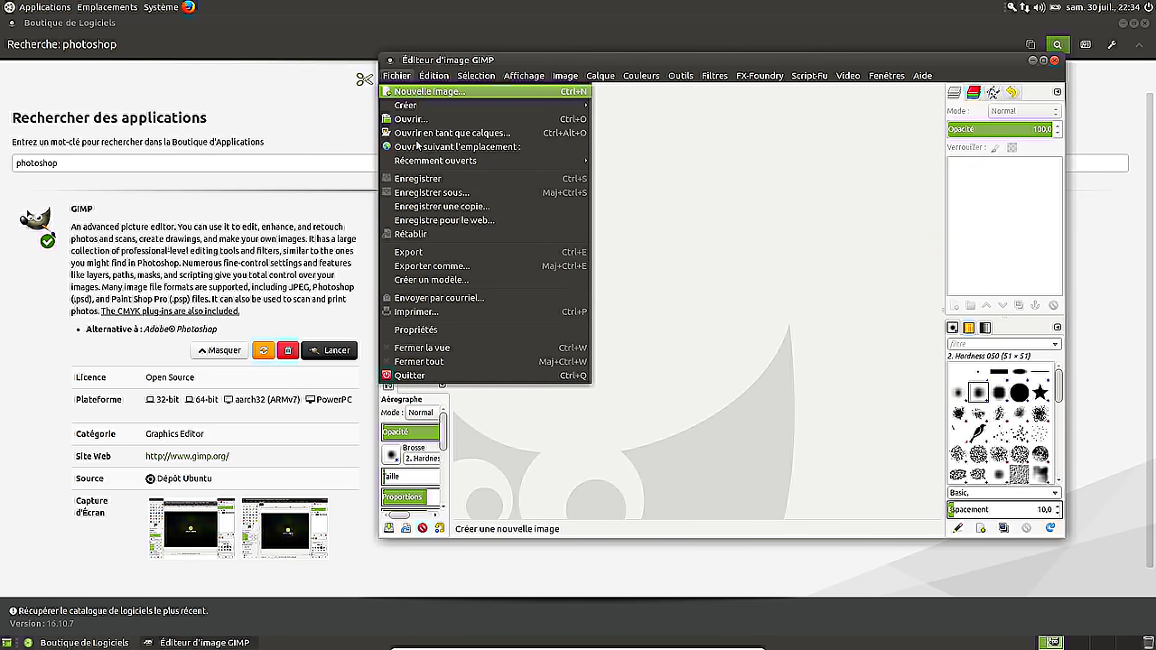
mouse_move(757, 80)
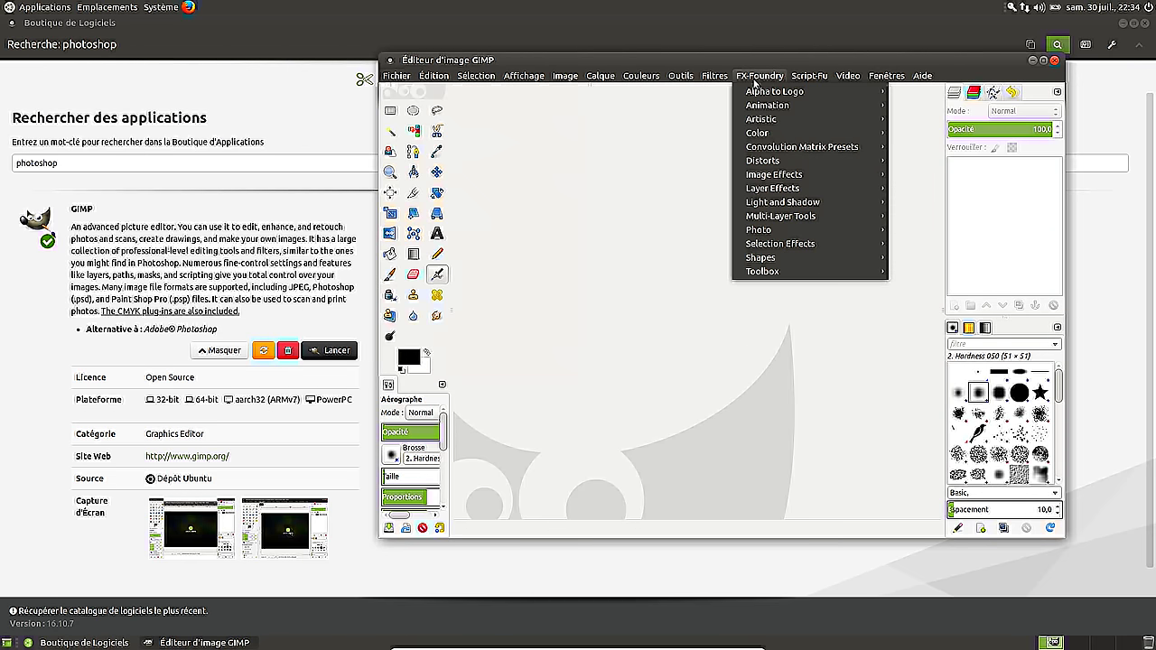
mouse_move(809, 76)
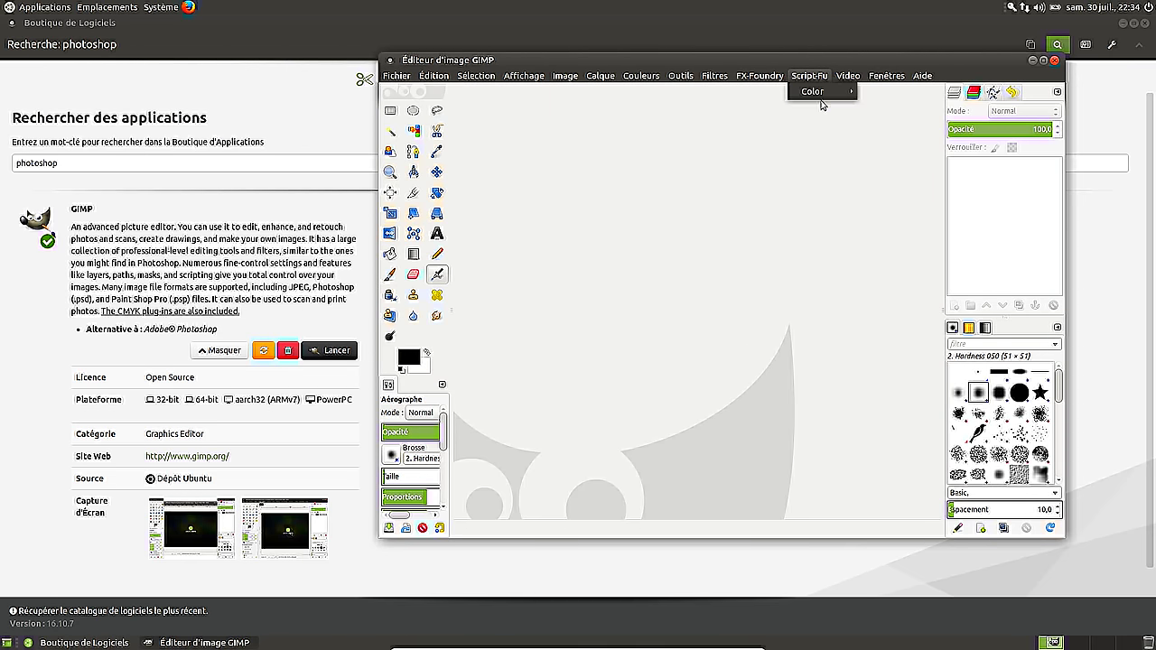
left_click(1057, 63)
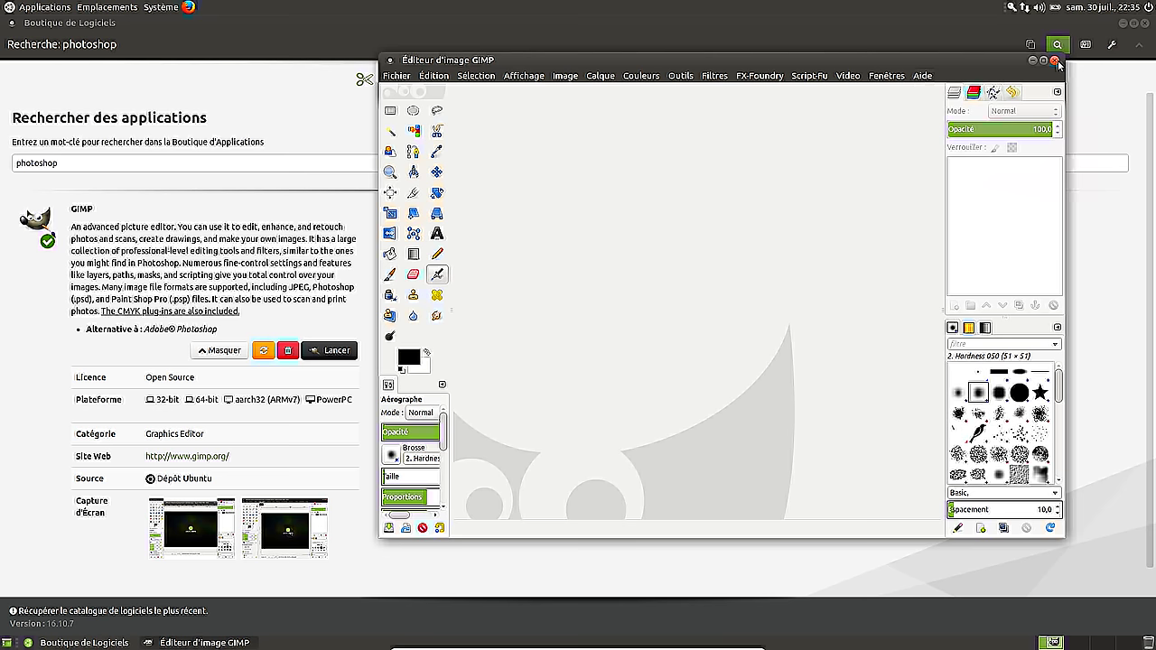
left_click(1057, 62)
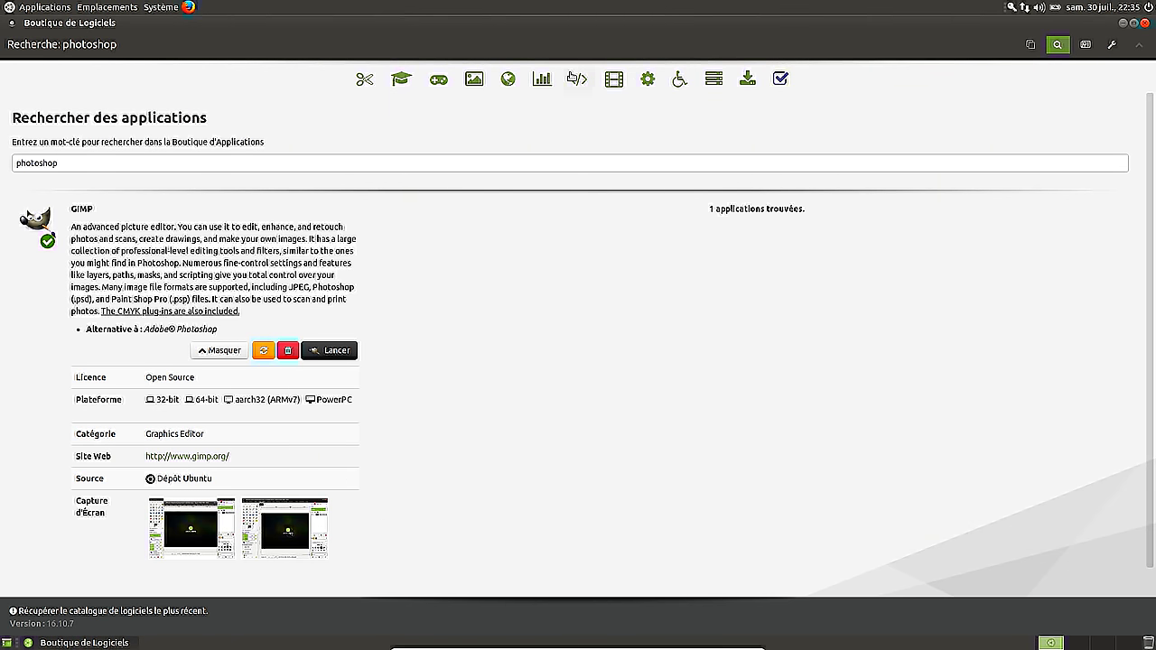
Browse the Accessoires, Éducation and Jeux categories of the Software Boutique, going through the whole list of games
left_click(365, 79)
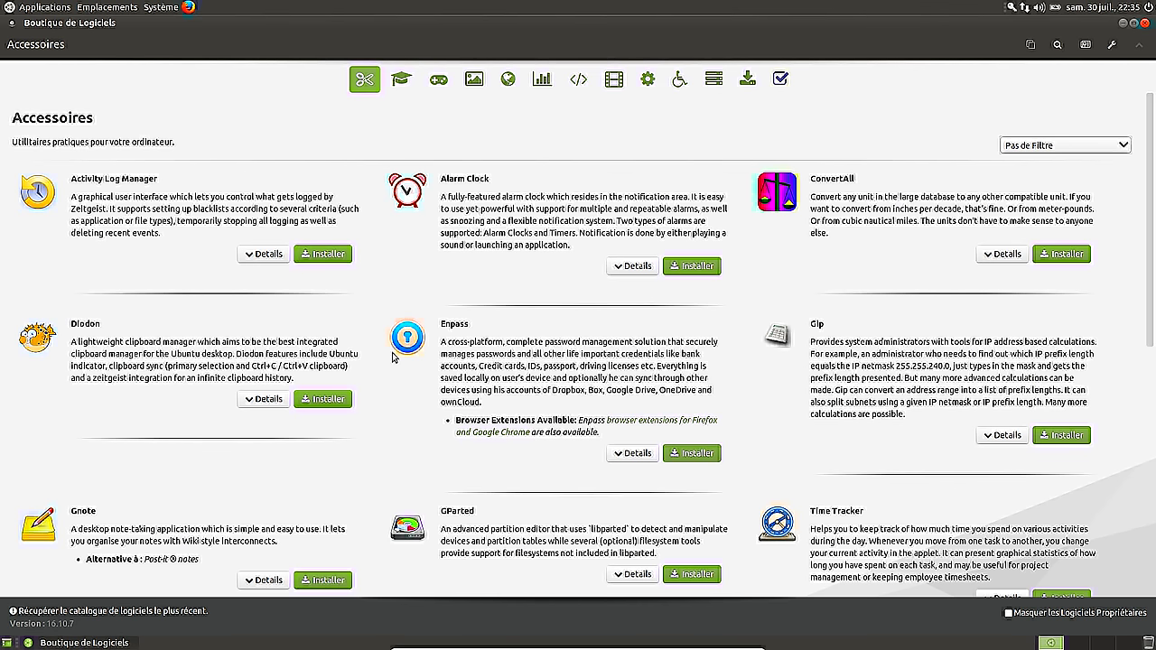
left_click(406, 87)
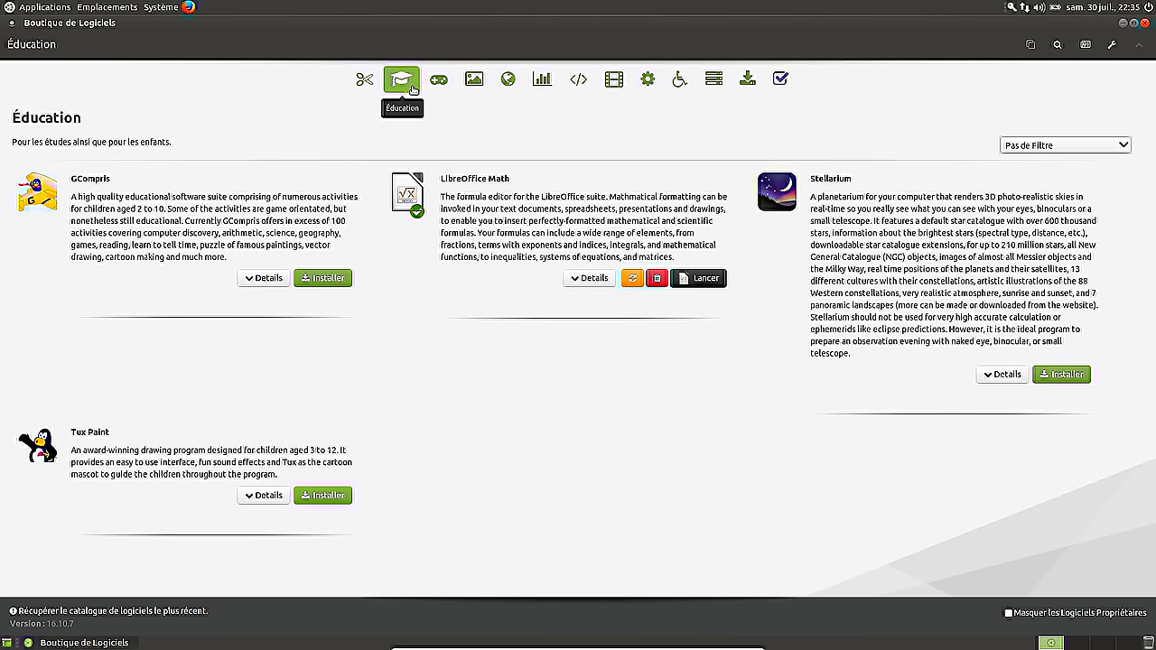
left_click(439, 81)
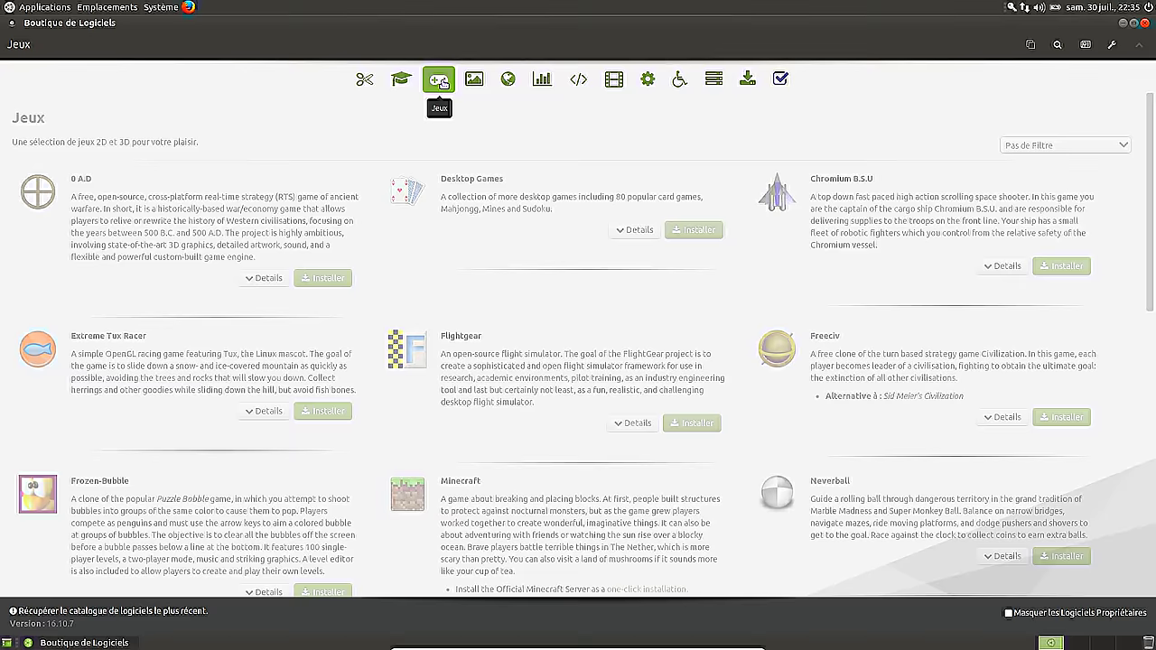
scroll(603, 337, "down", 1)
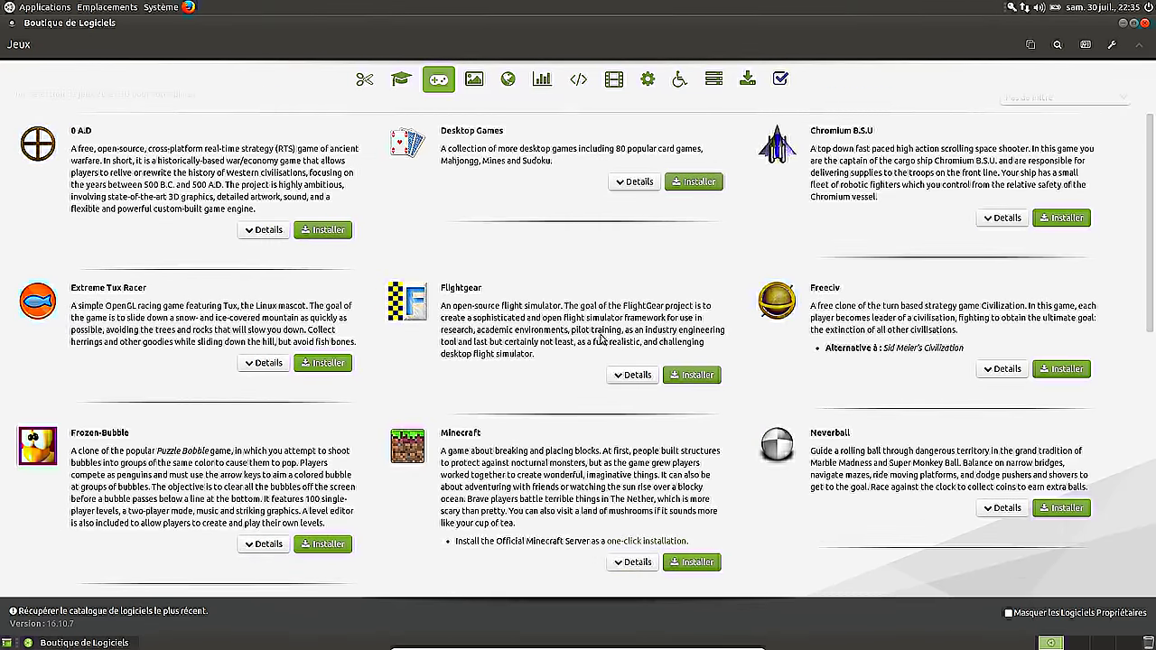
scroll(600, 338, "down", 10)
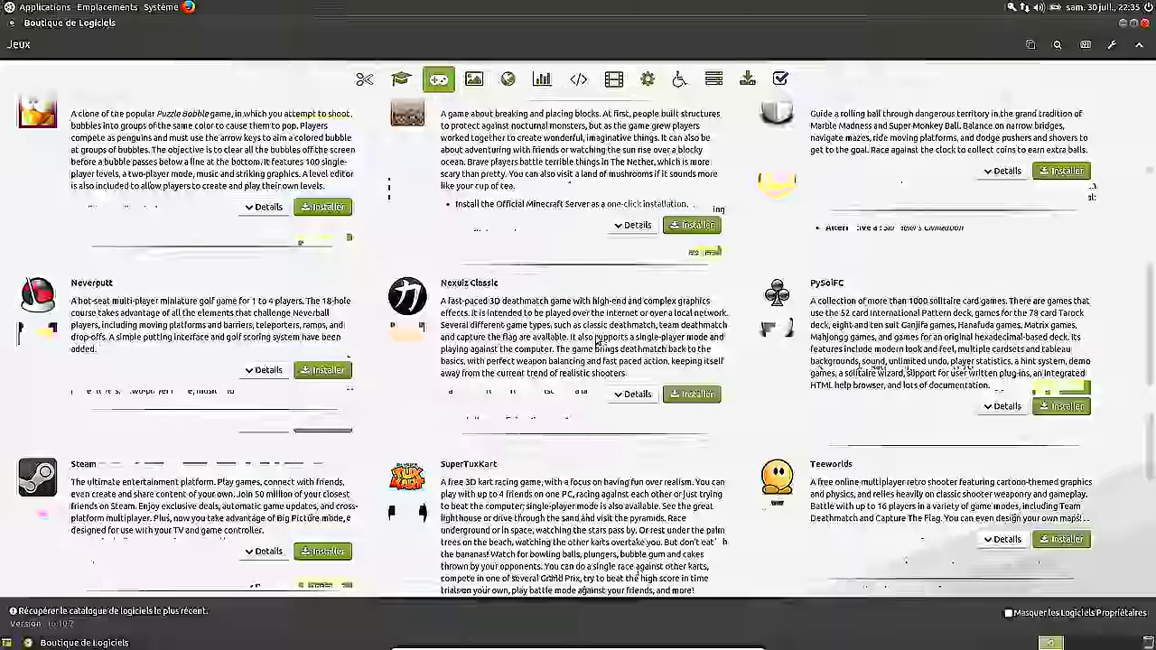
scroll(597, 337, "down", 3)
scroll(597, 337, "up", 1)
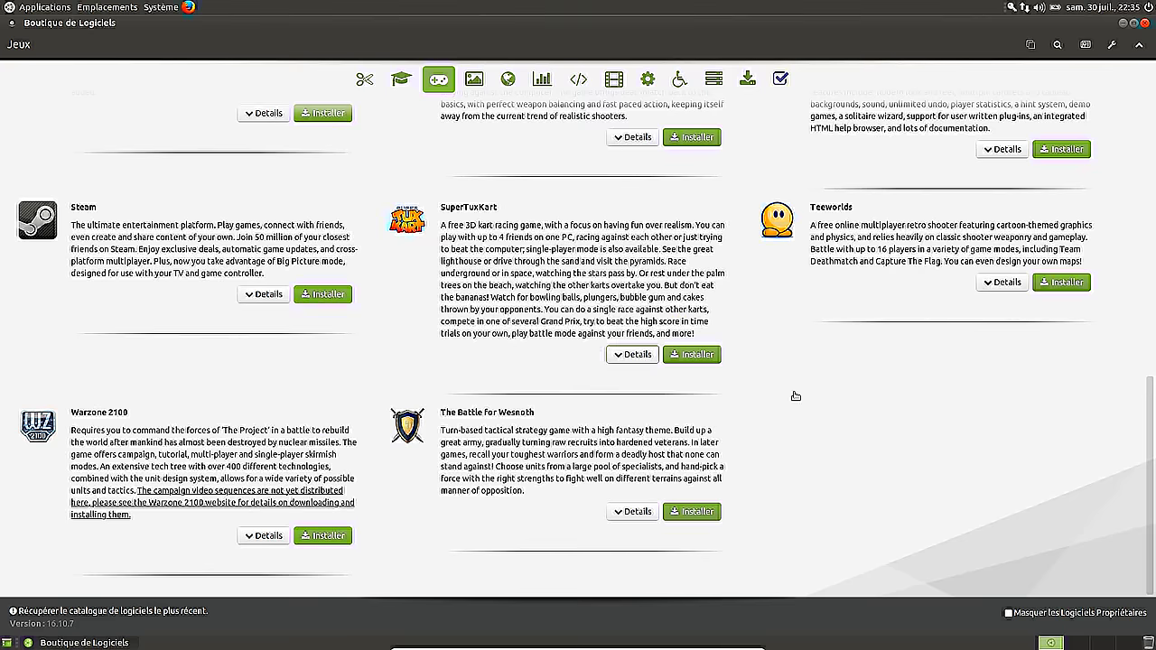
scroll(795, 388, "up", 6)
scroll(798, 381, "up", 4)
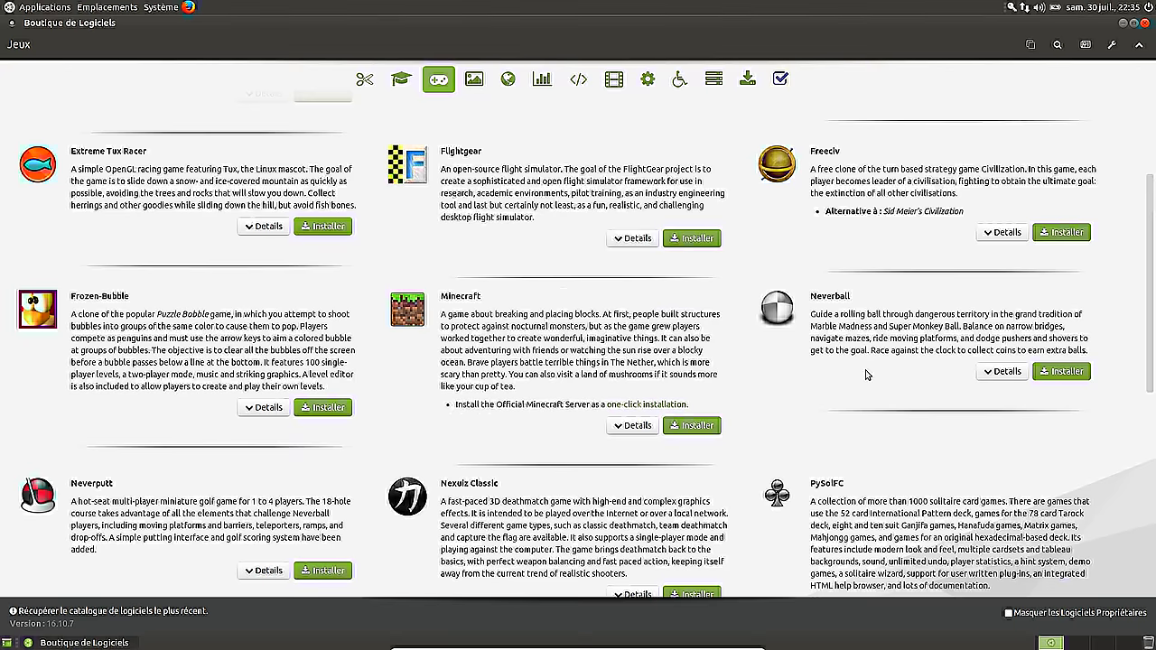
scroll(881, 325, "up", 1)
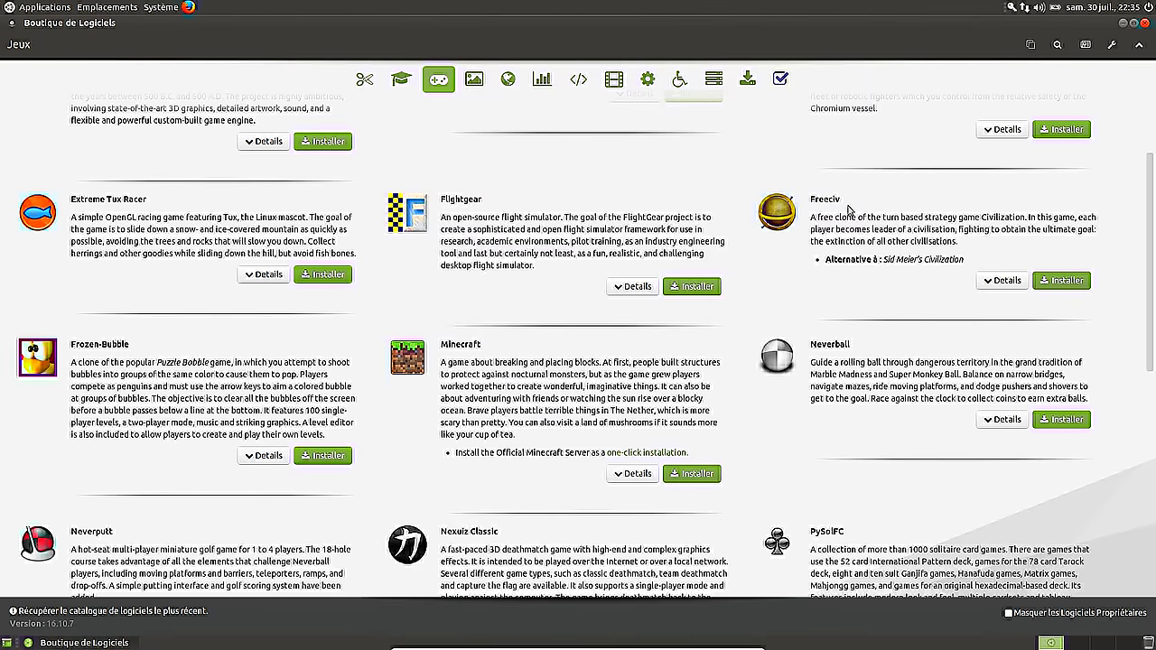
scroll(759, 267, "up", 3)
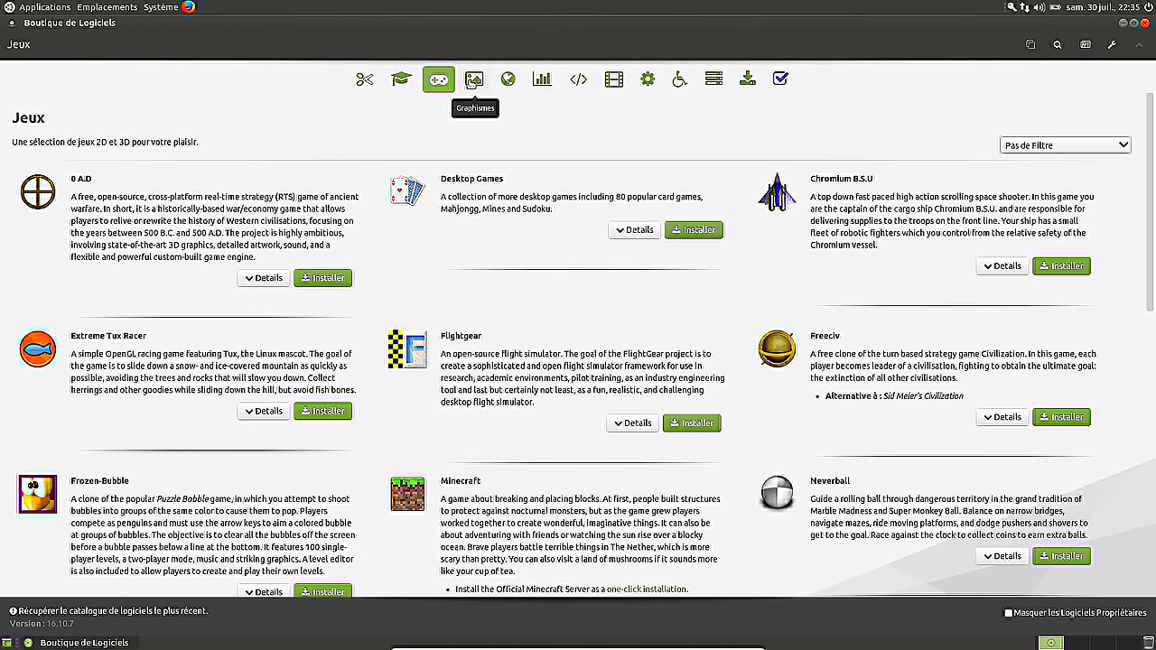
Browse the boutique's Graphismes, Internet, Bureau and Programmation categories
left_click(473, 81)
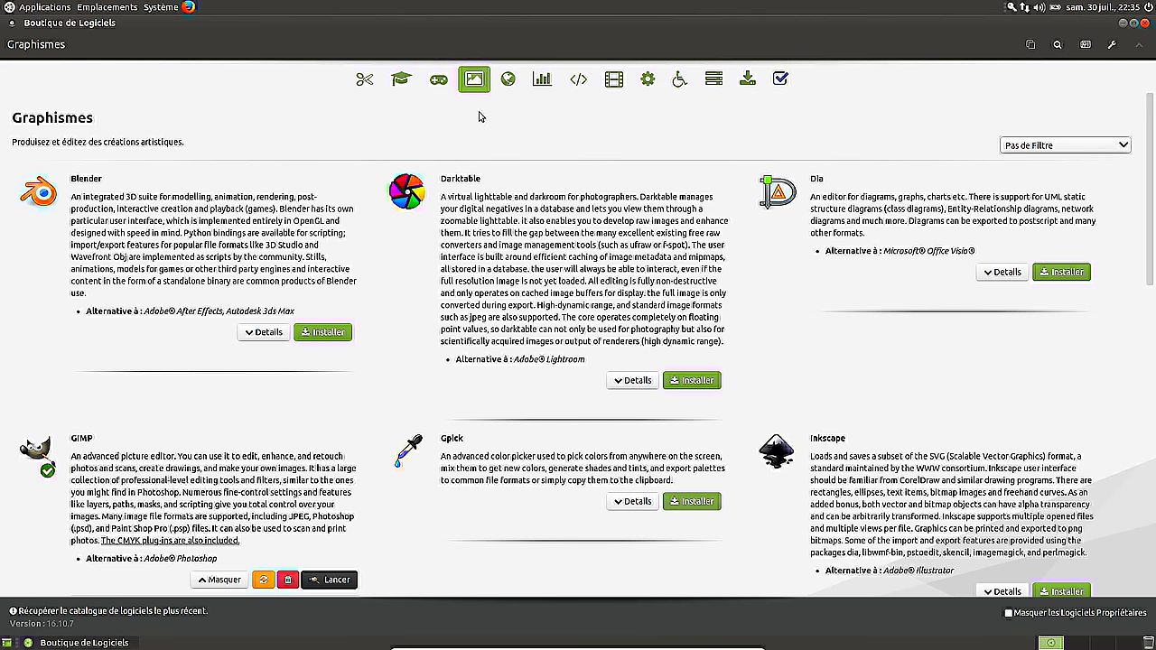
left_click(513, 81)
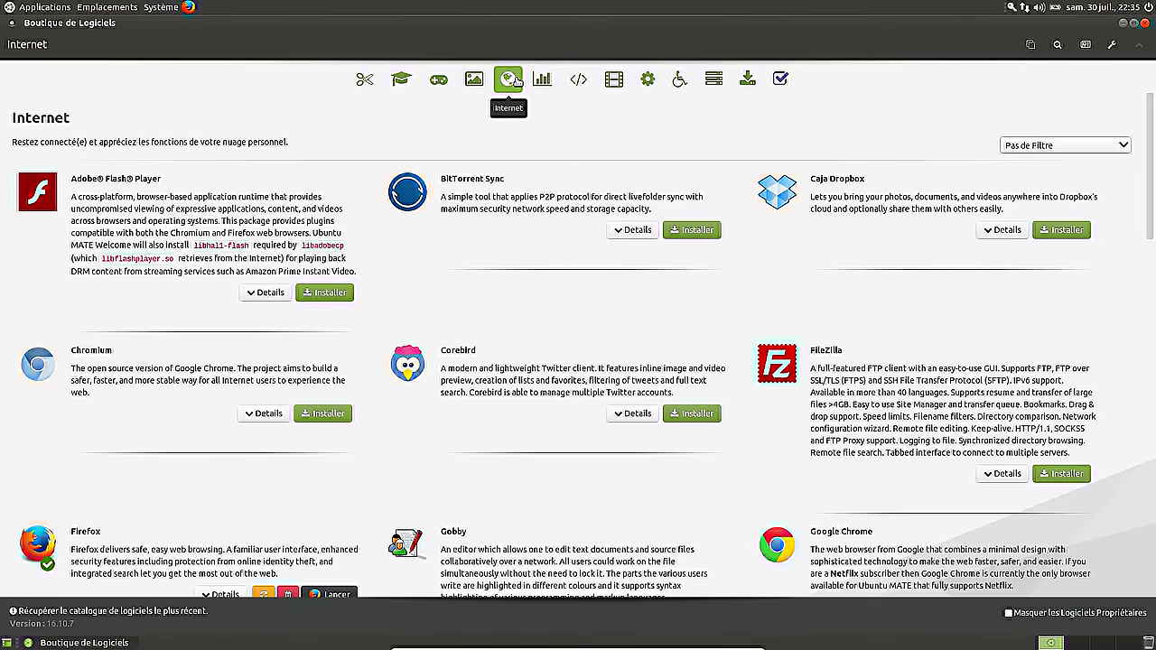
scroll(623, 356, "down", 1)
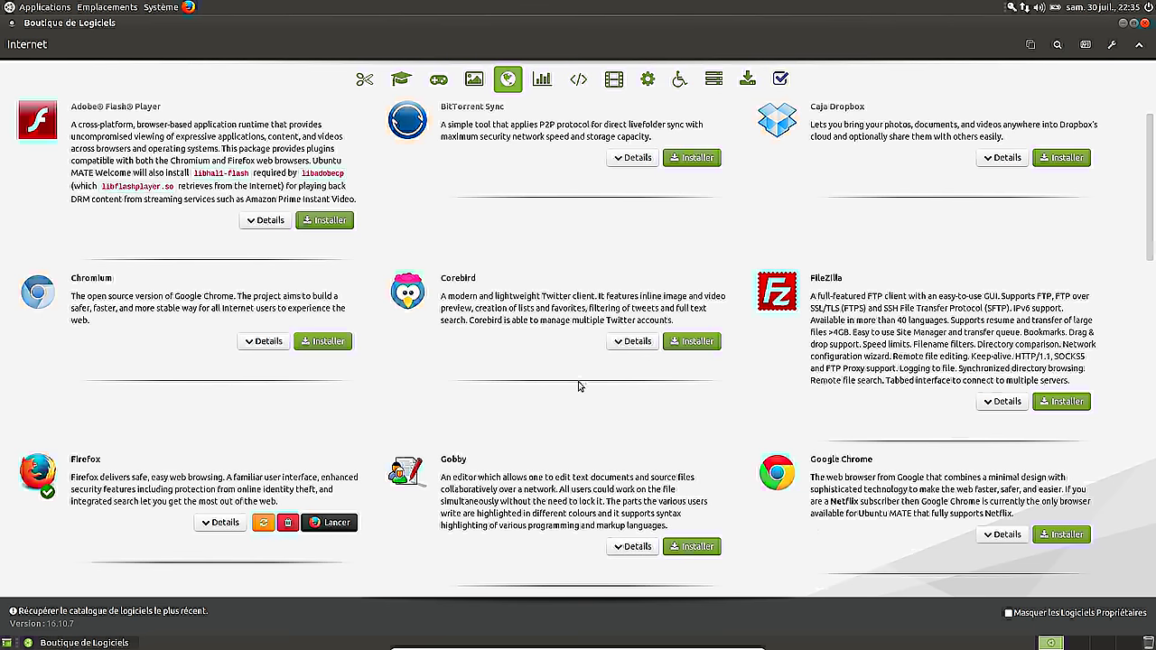
left_click(545, 80)
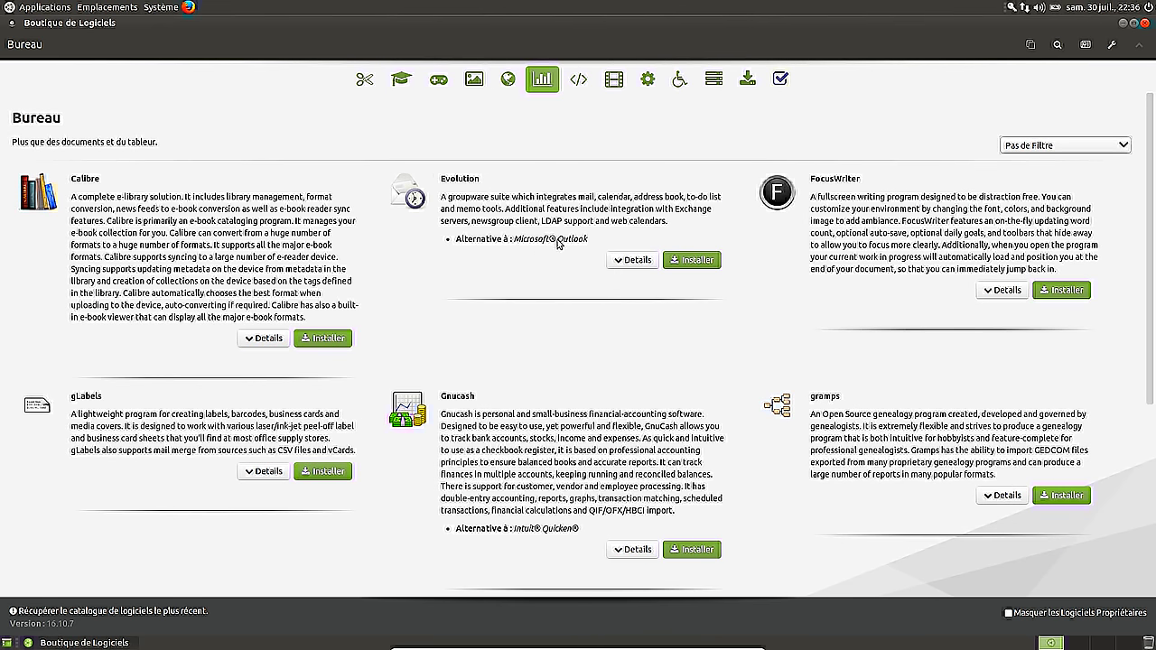
left_click(582, 81)
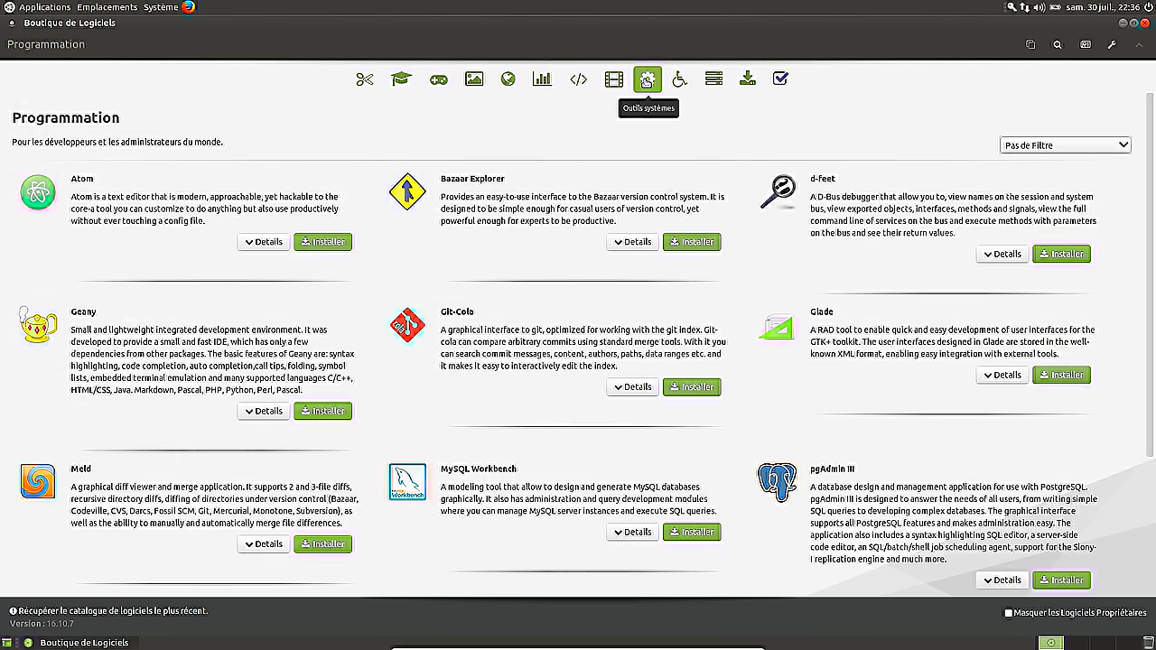
Browse the boutique's Outils systèmes, Serveurs and Accessibilité categories
left_click(647, 81)
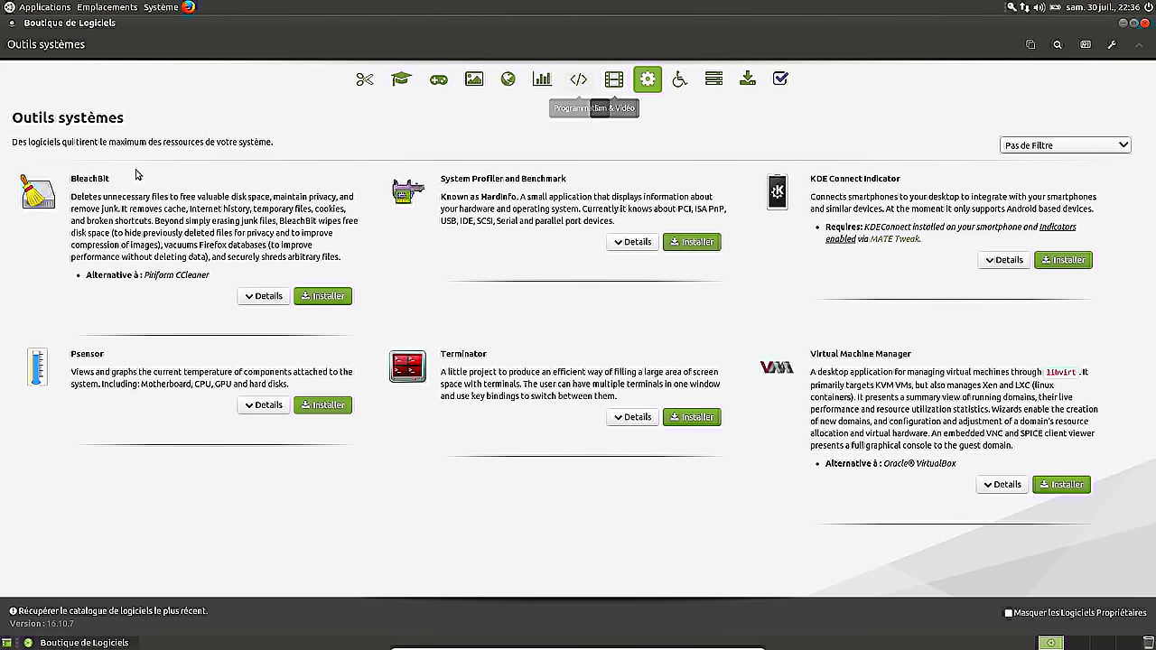
left_click(715, 86)
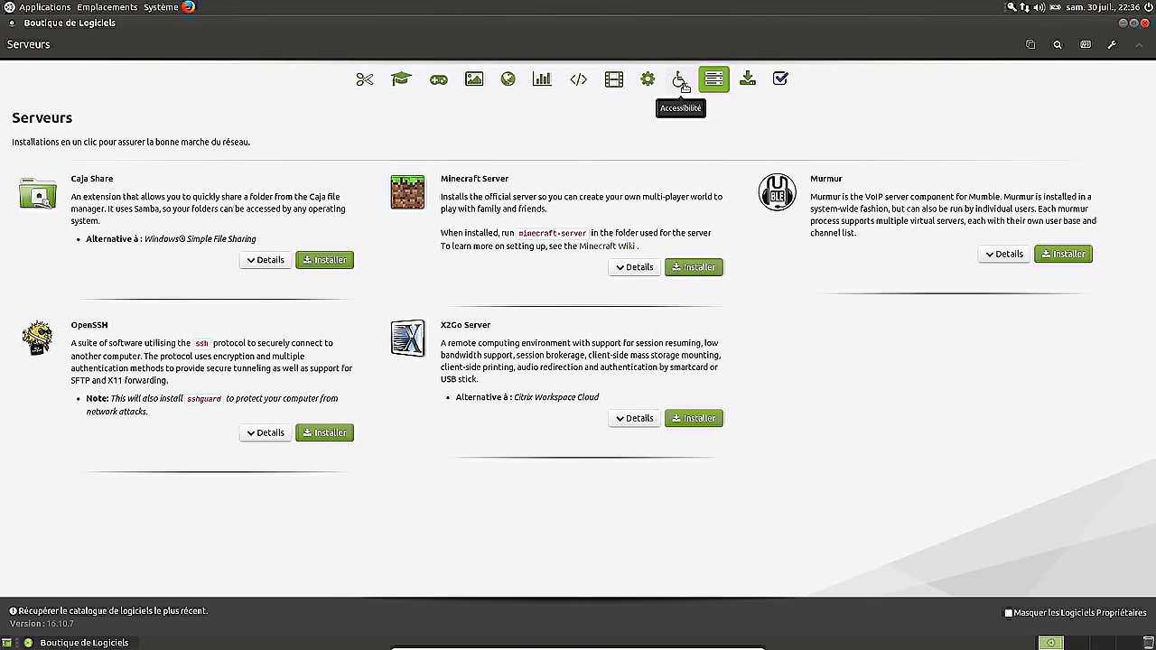
left_click(682, 83)
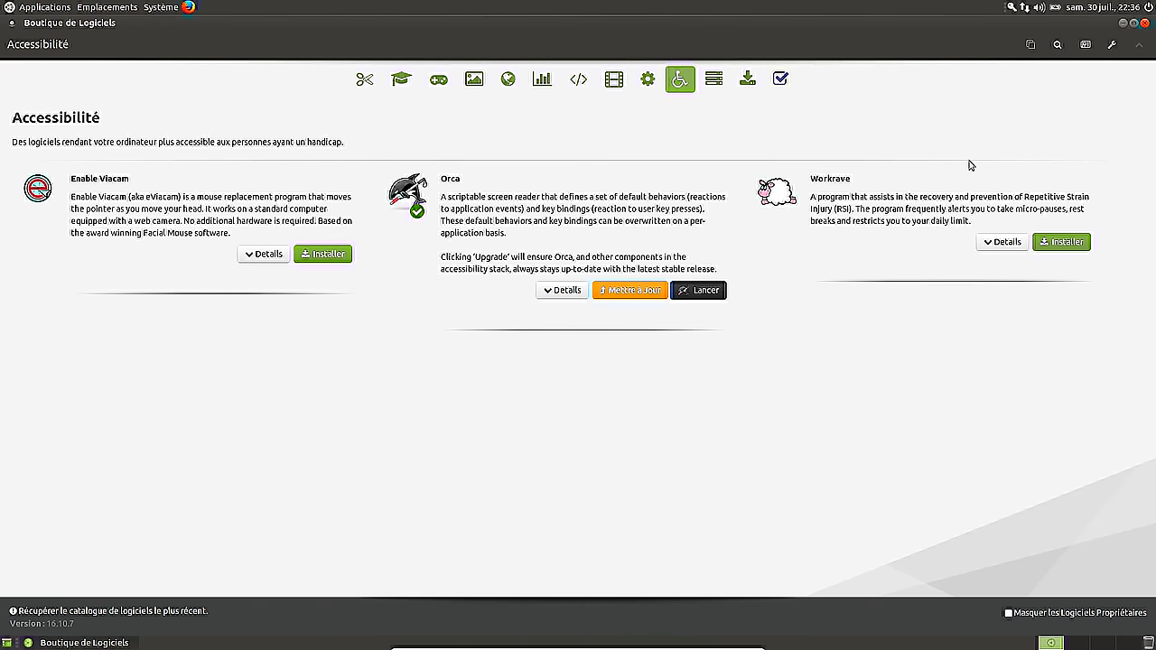
Update the software source lists from the boutique's Corrections section, and close the Software Boutique
left_click(782, 81)
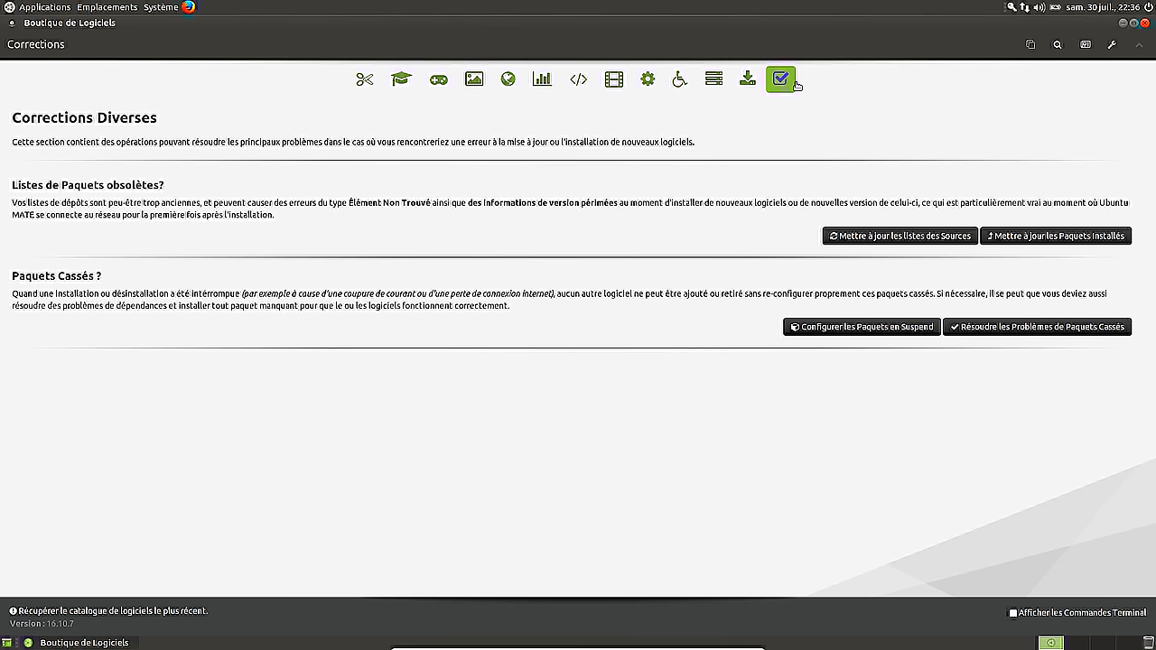
left_click(939, 236)
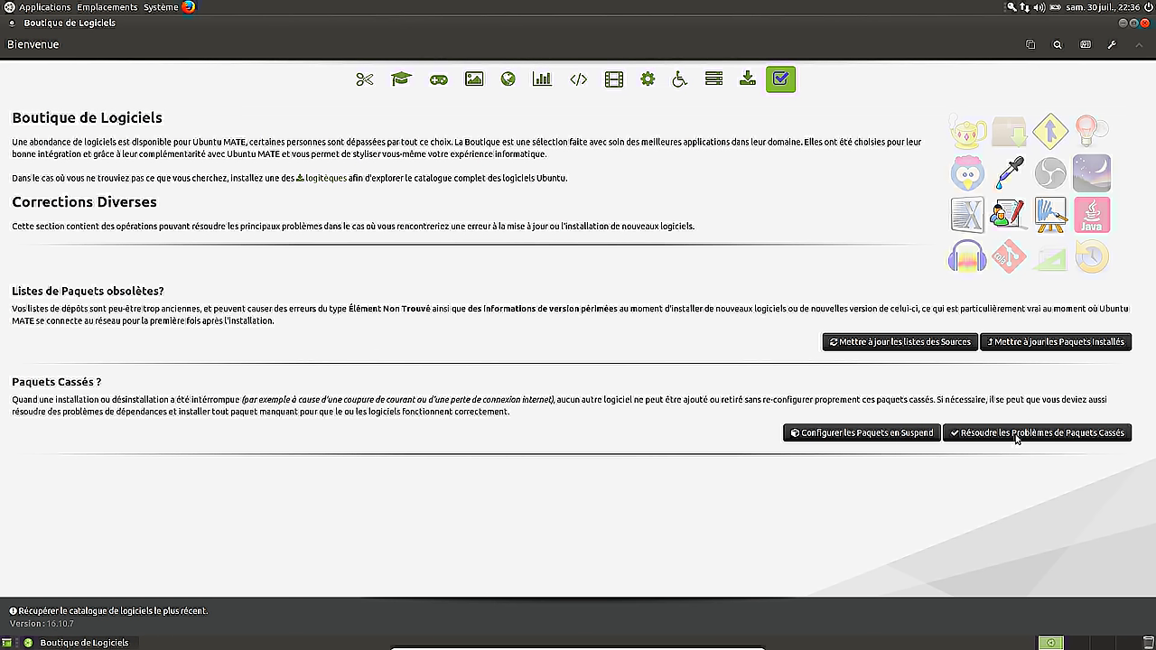
left_click(1144, 24)
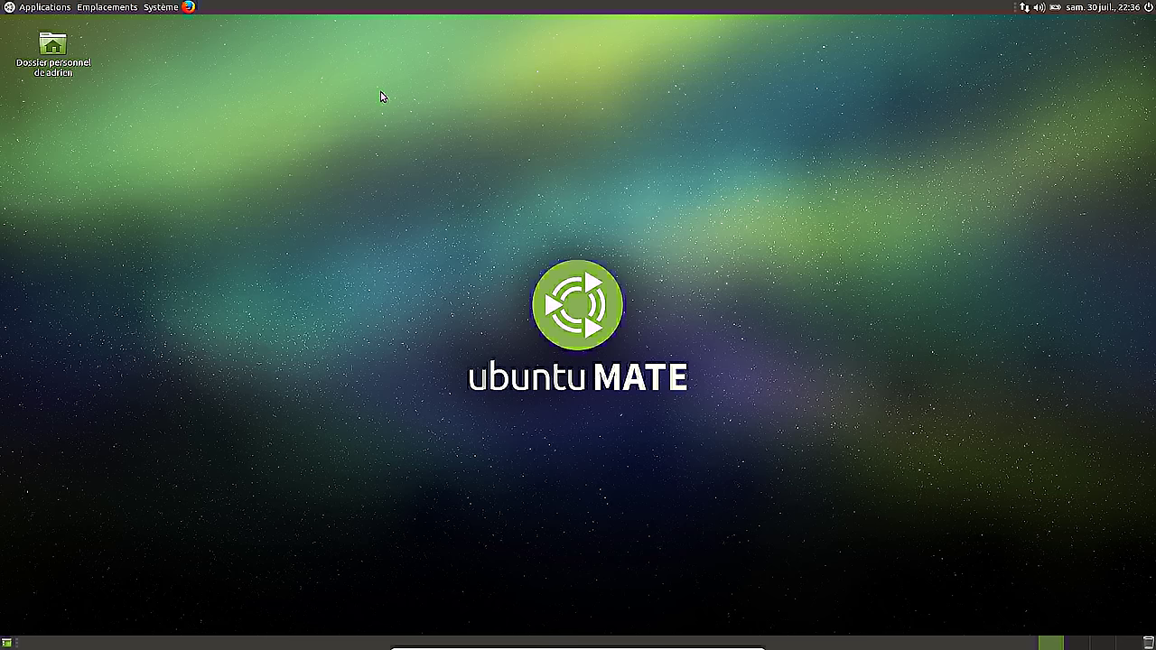
Open the personal home folder in the file manager and close its window
left_click(156, 9)
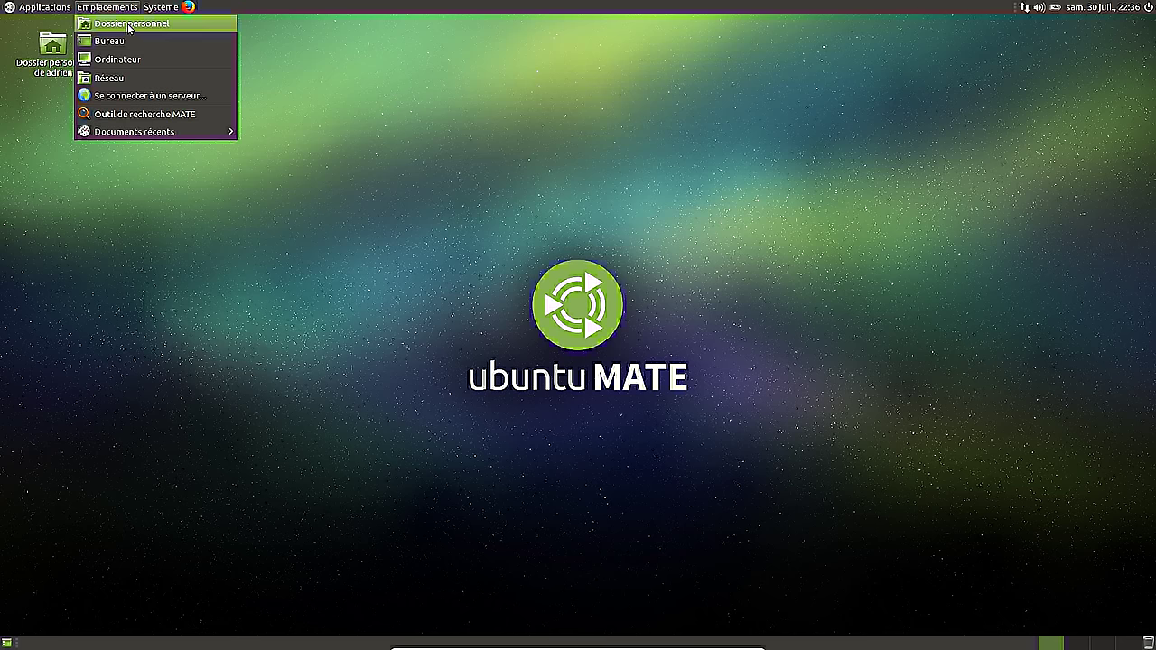
left_click(130, 25)
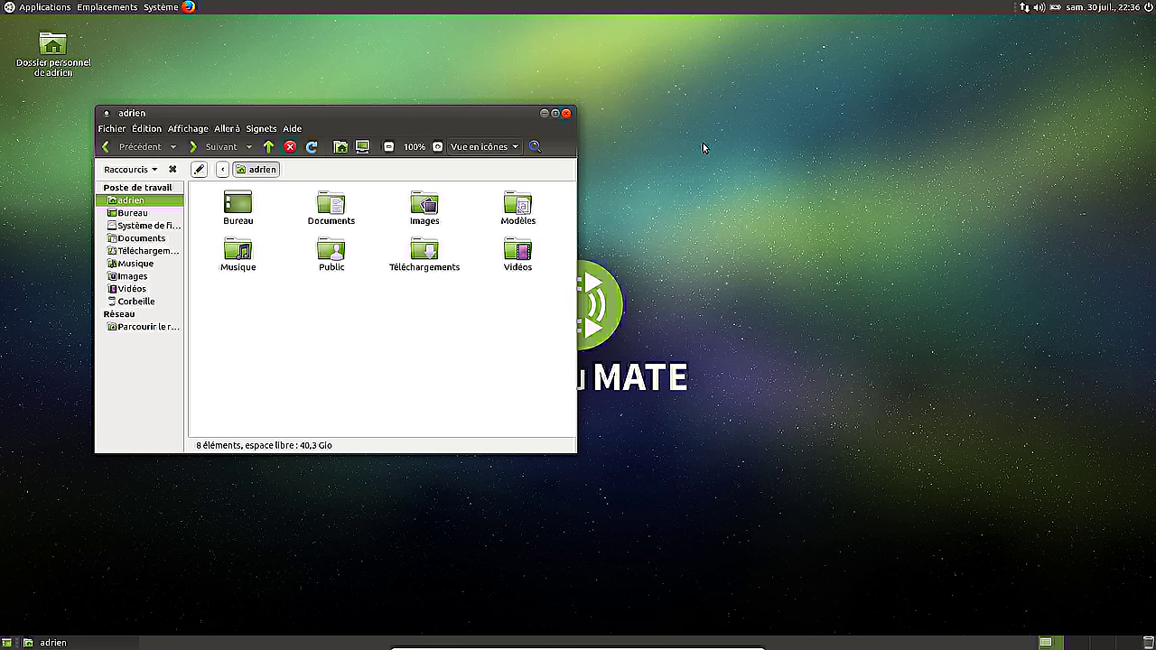
left_click(567, 113)
Look at the preinstalled Bureautique applications, launch LibreOffice Writer and close it
left_click(64, 7)
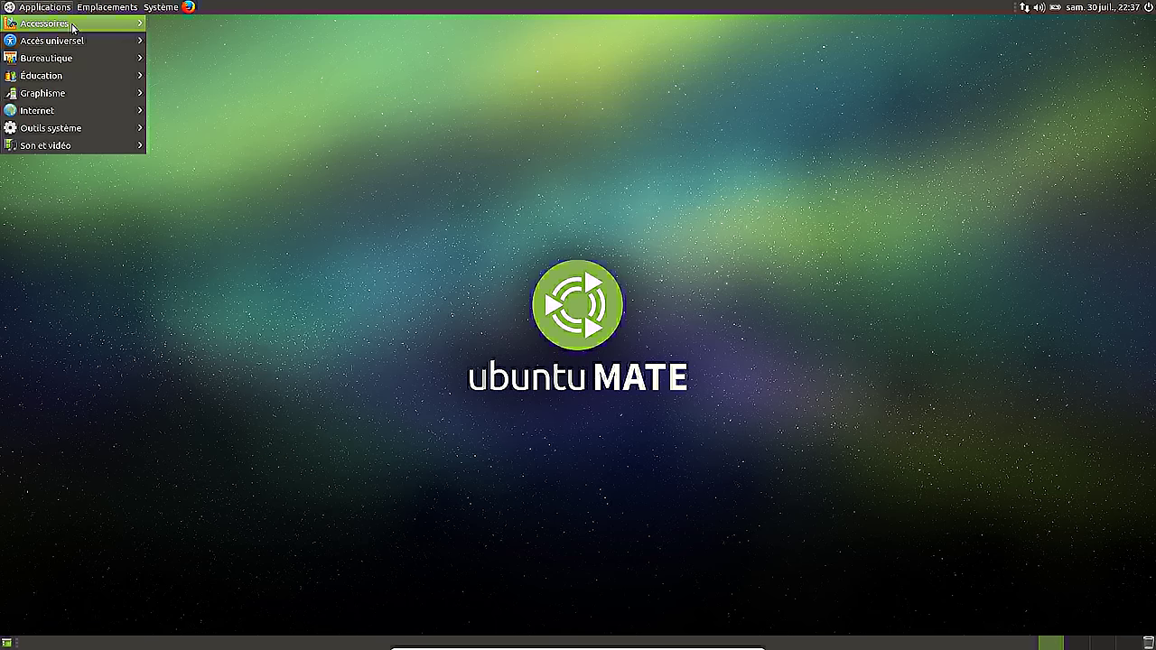
mouse_move(72, 27)
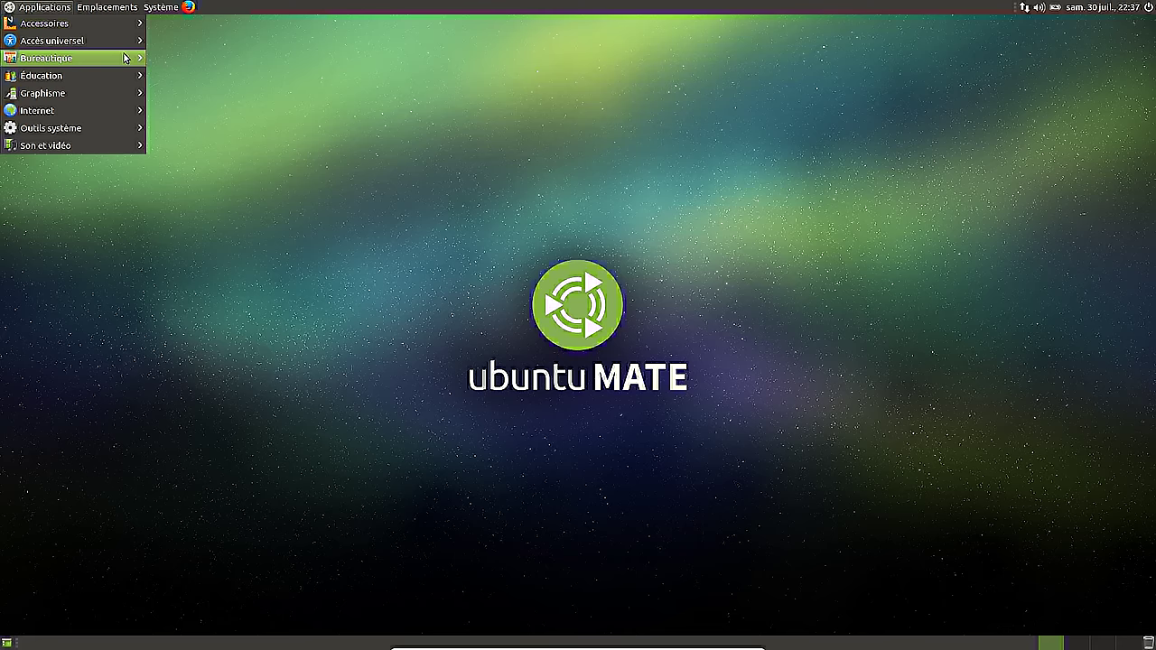
mouse_move(113, 57)
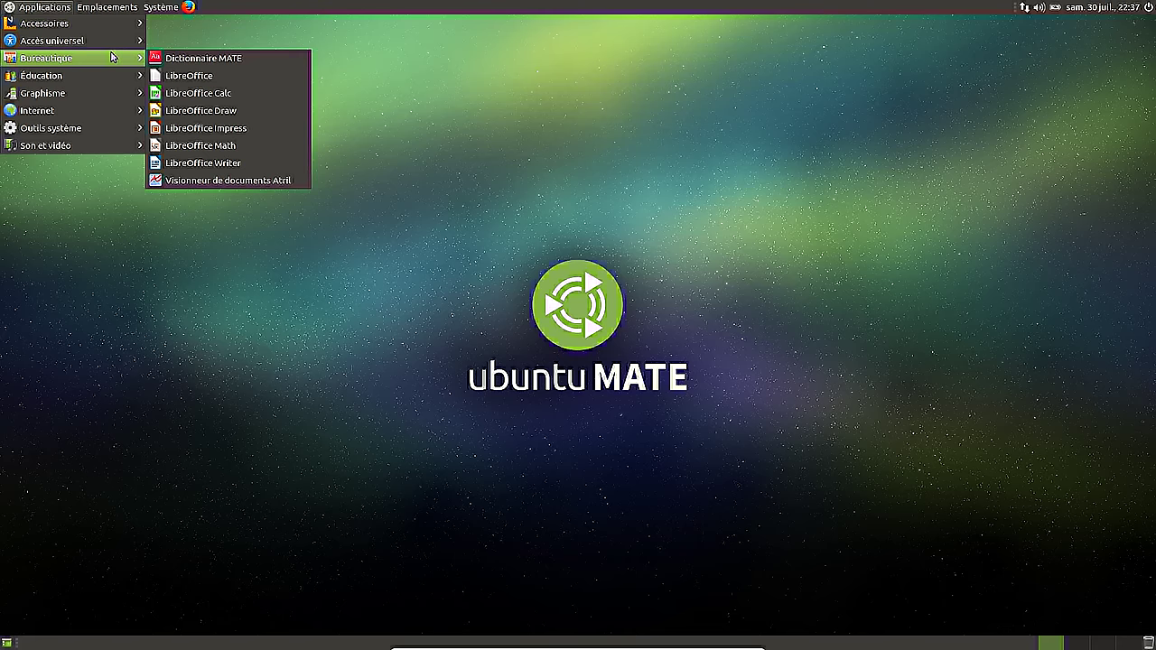
left_click(227, 161)
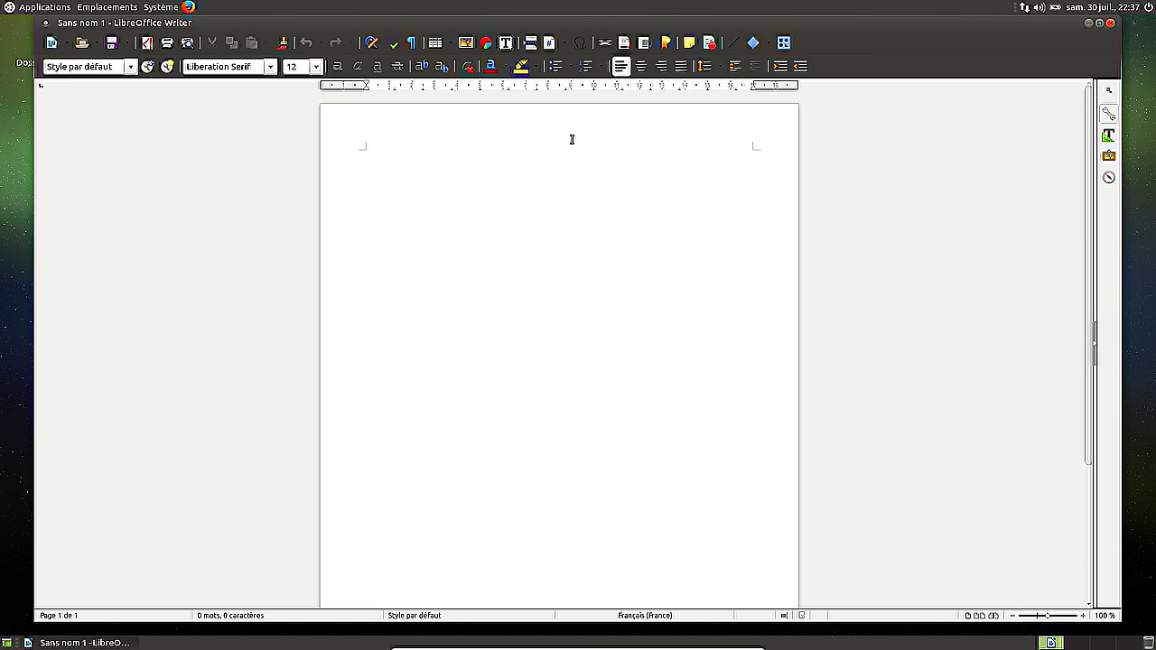
left_click(1110, 23)
Launch LibreOffice Calc from the Bureautique applications, maximize its window, look over the interface and close it
left_click(45, 7)
mouse_move(64, 51)
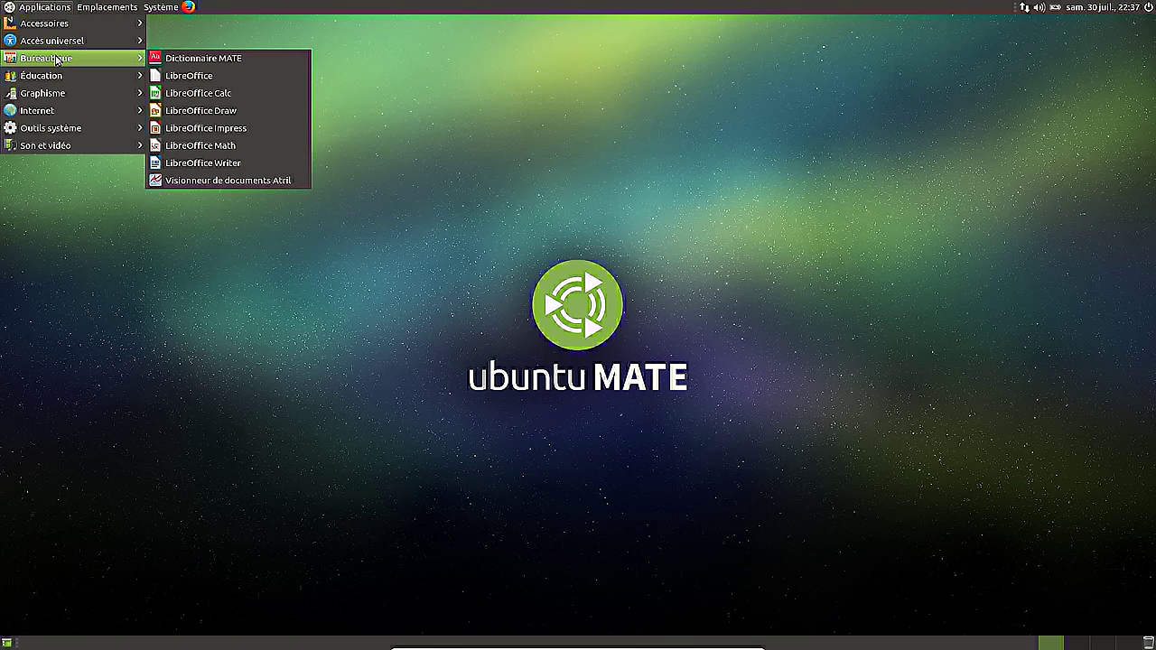
left_click(233, 90)
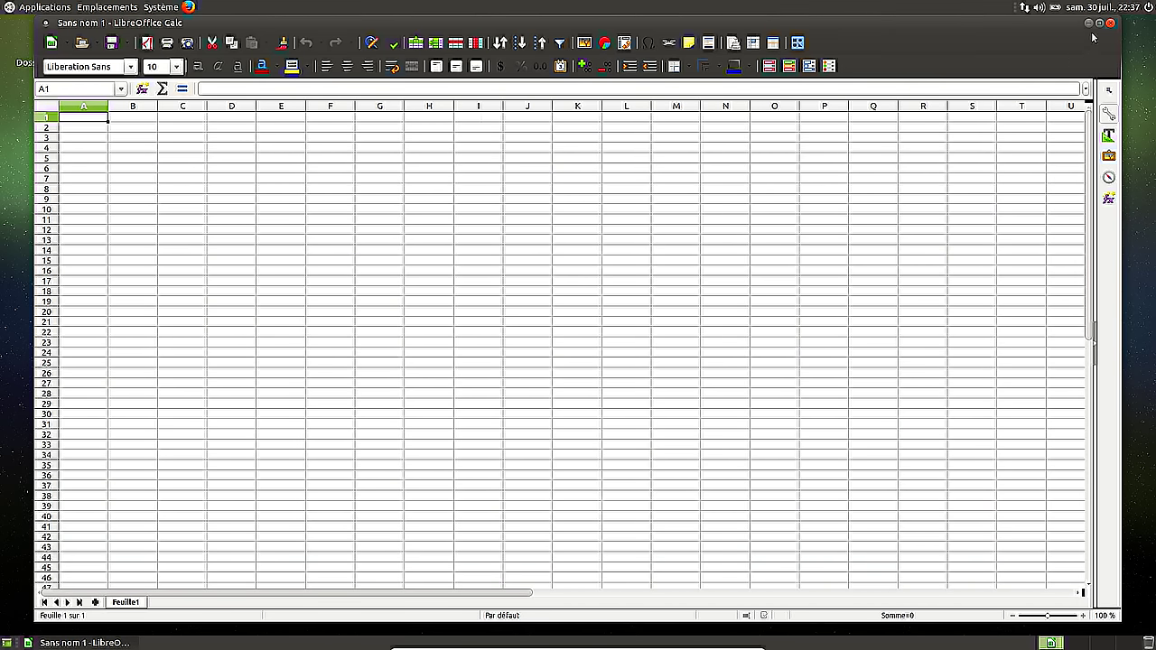
left_click(1101, 24)
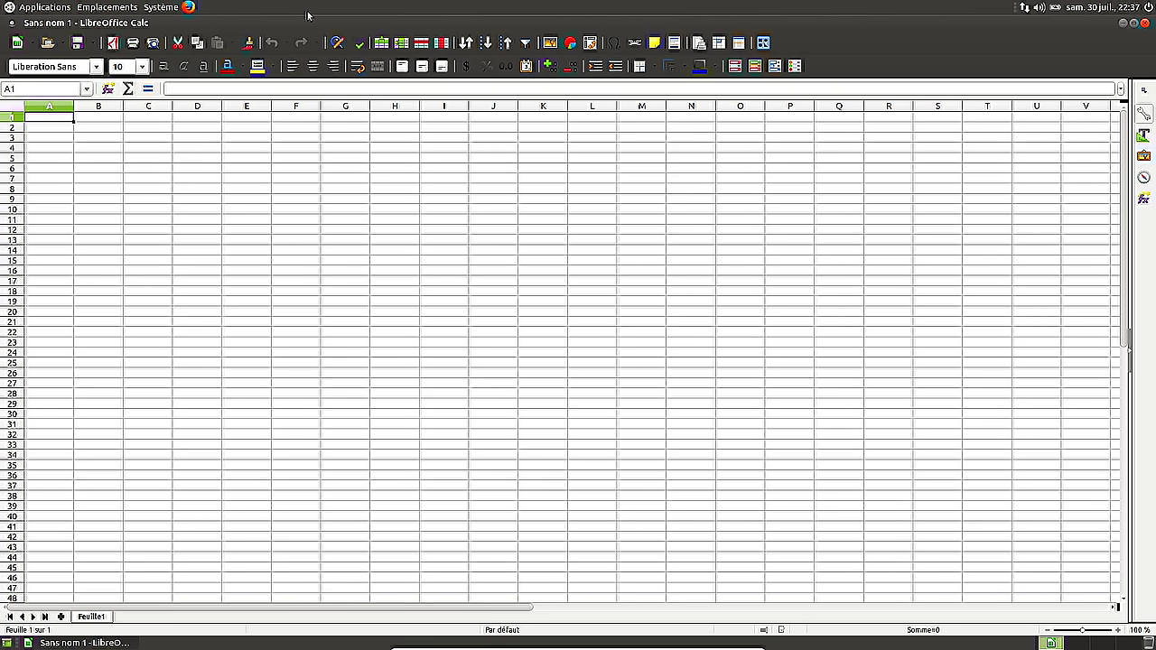
right_click(114, 27)
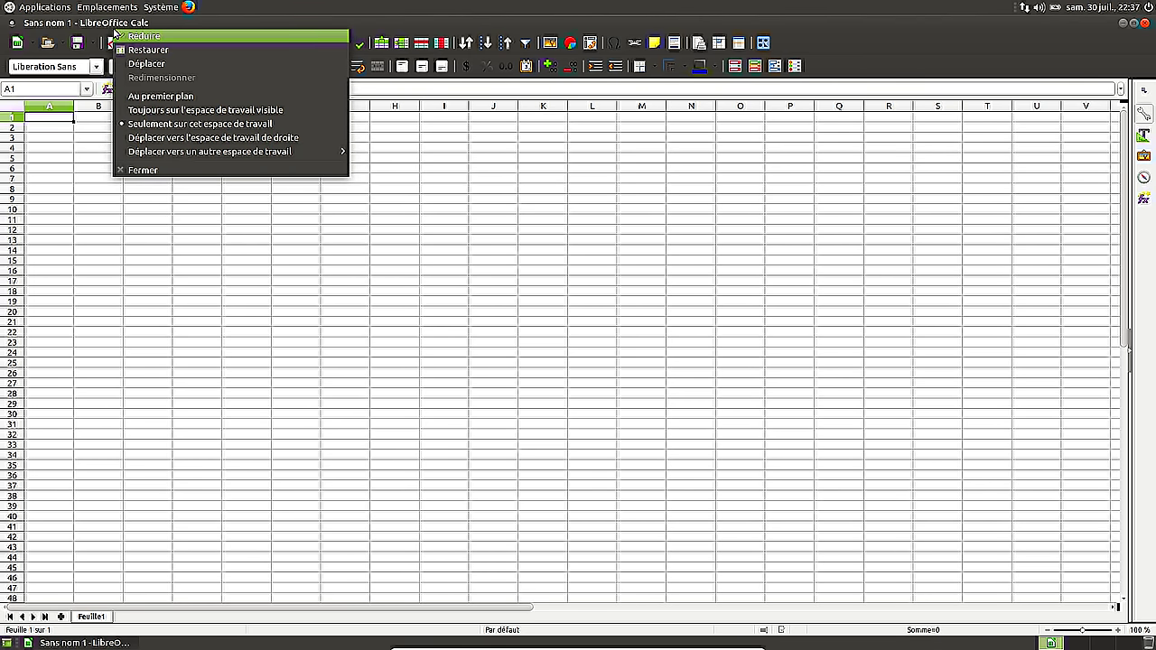
left_click(864, 63)
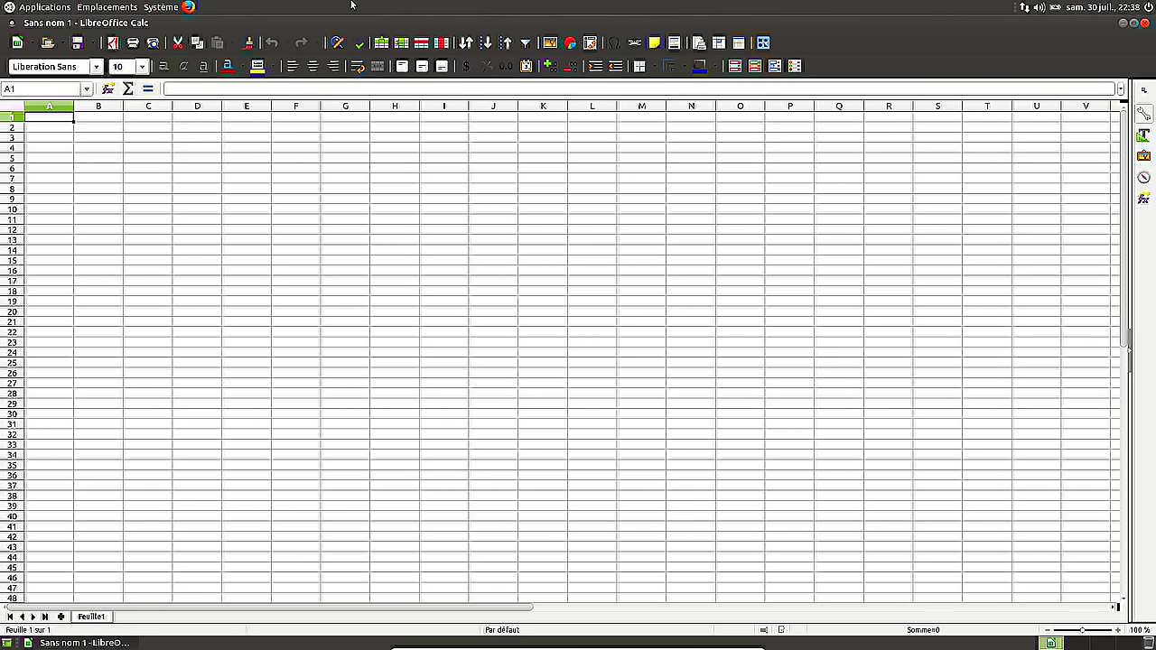
left_click(1145, 23)
Look through the Graphisme and Internet applications, and launch Thunderbird and Firefox
left_click(44, 7)
mouse_move(52, 45)
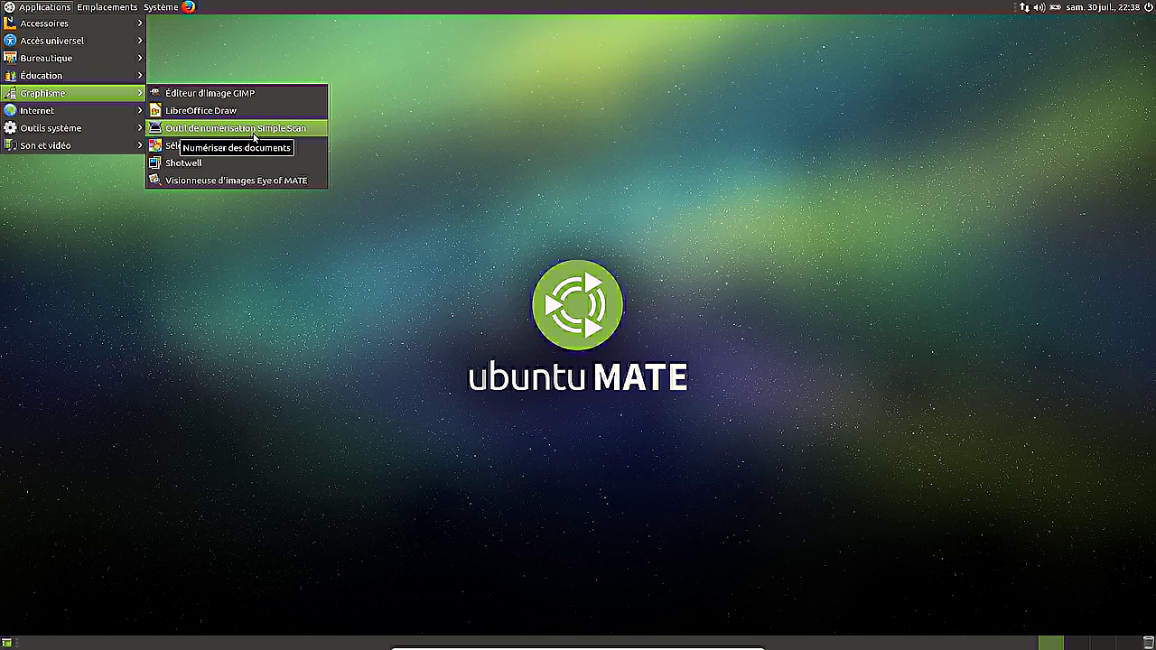
mouse_move(99, 111)
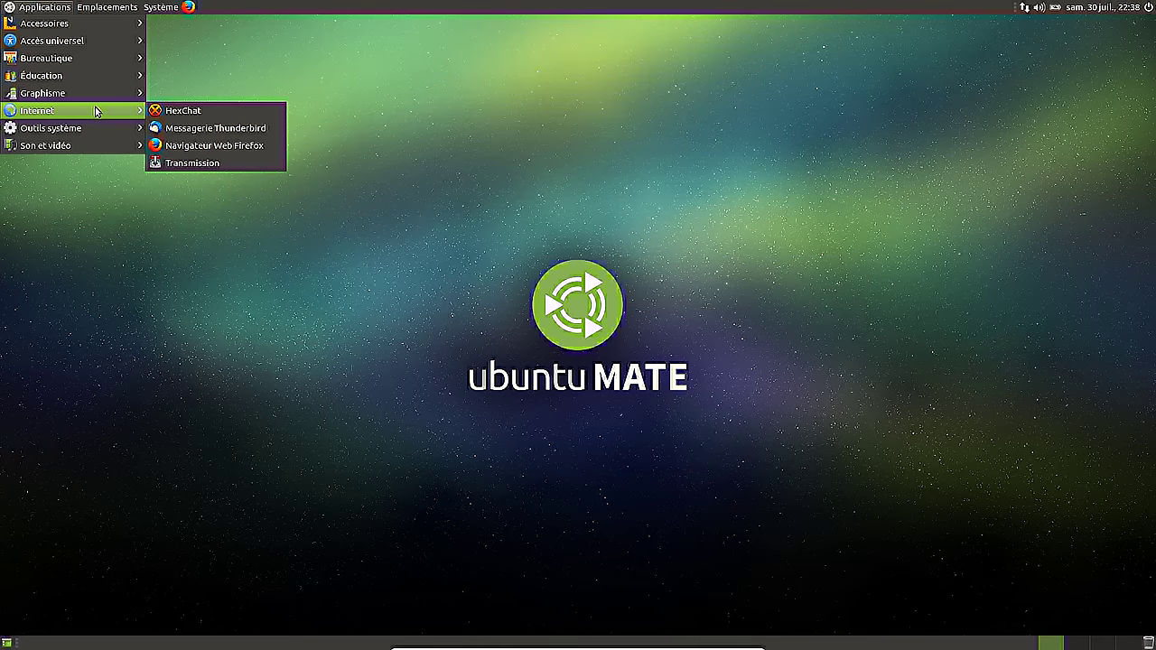
left_click(241, 129)
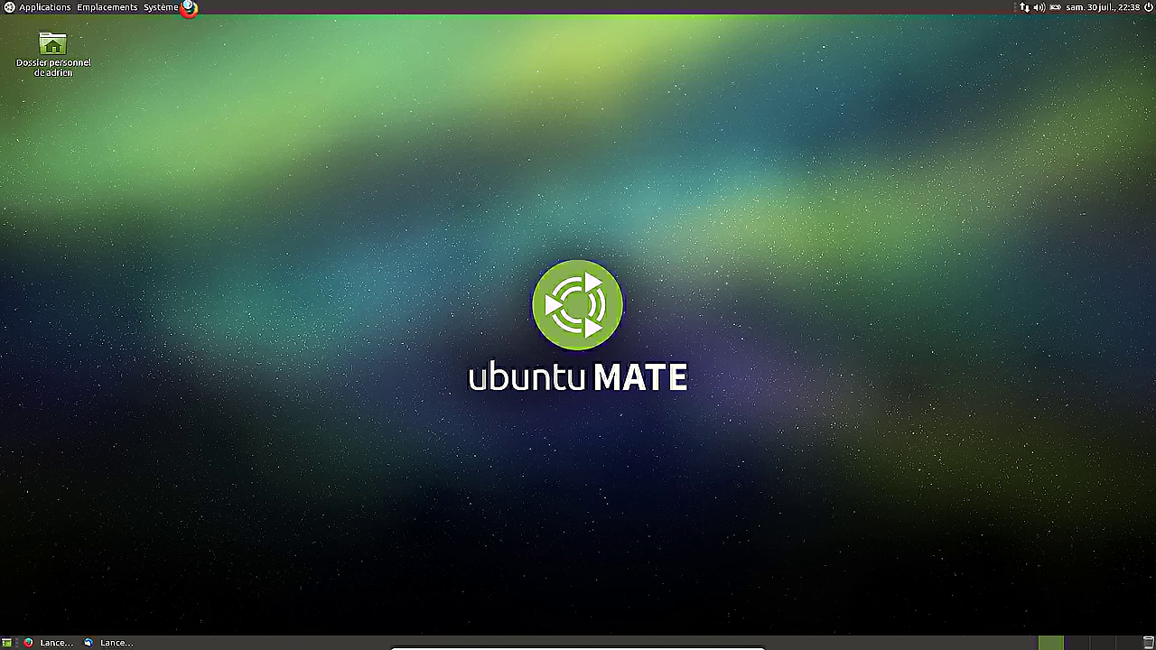
left_click(42, 8)
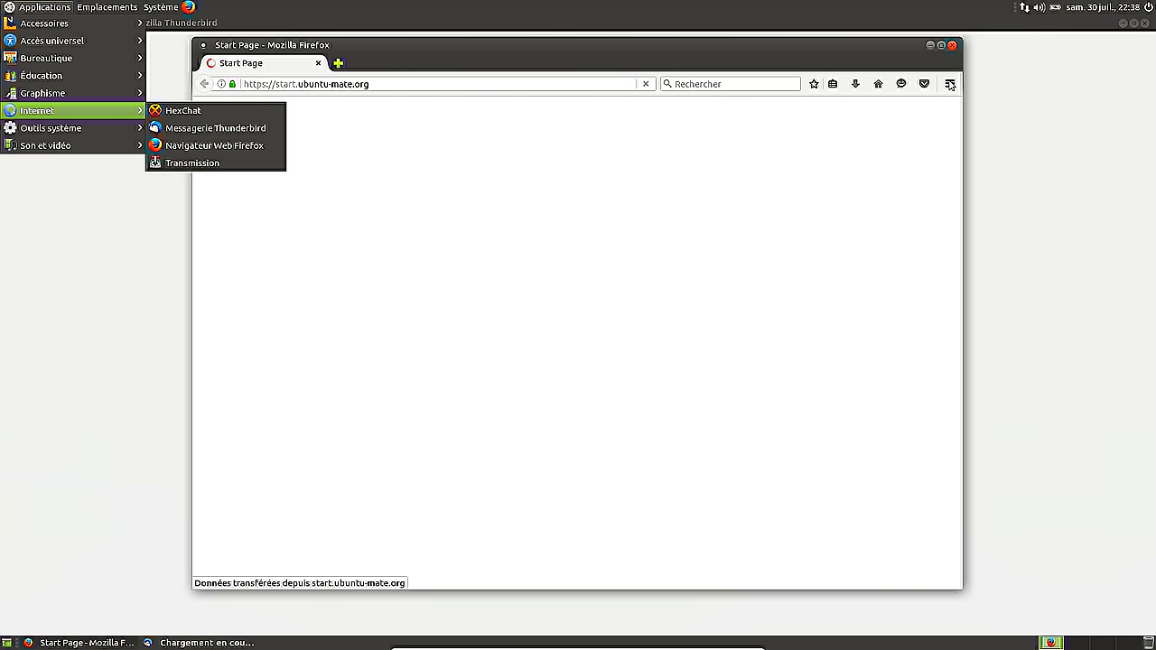
Check the Firefox version in its À propos window and close that window
left_click(951, 84)
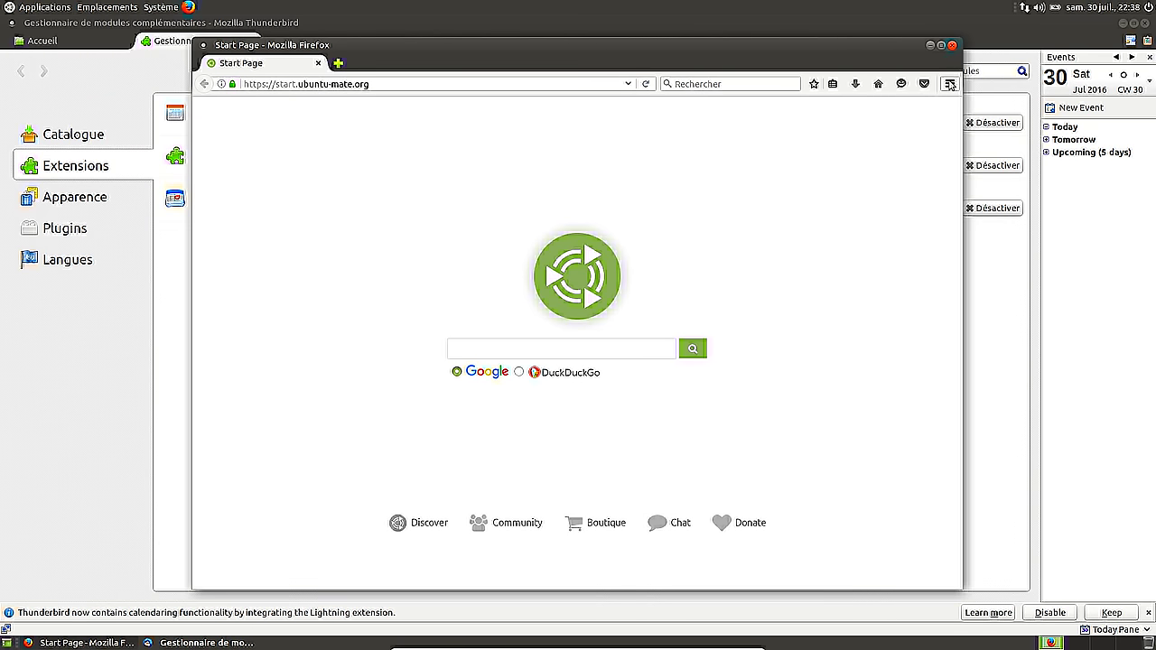
left_click(950, 84)
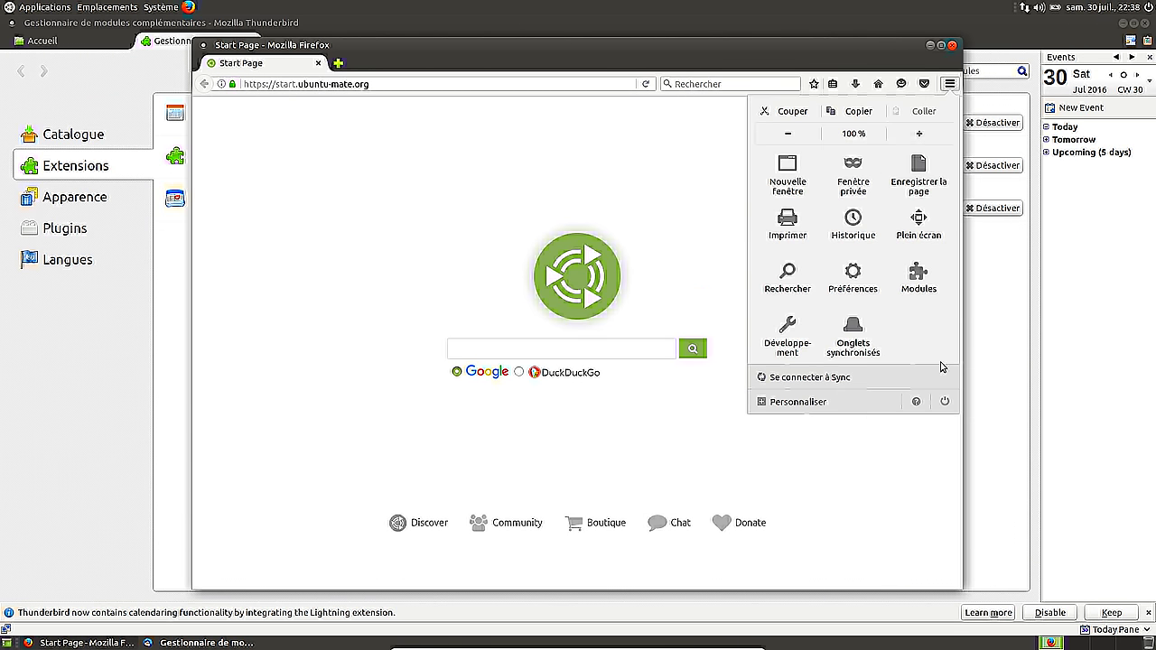
left_click(918, 403)
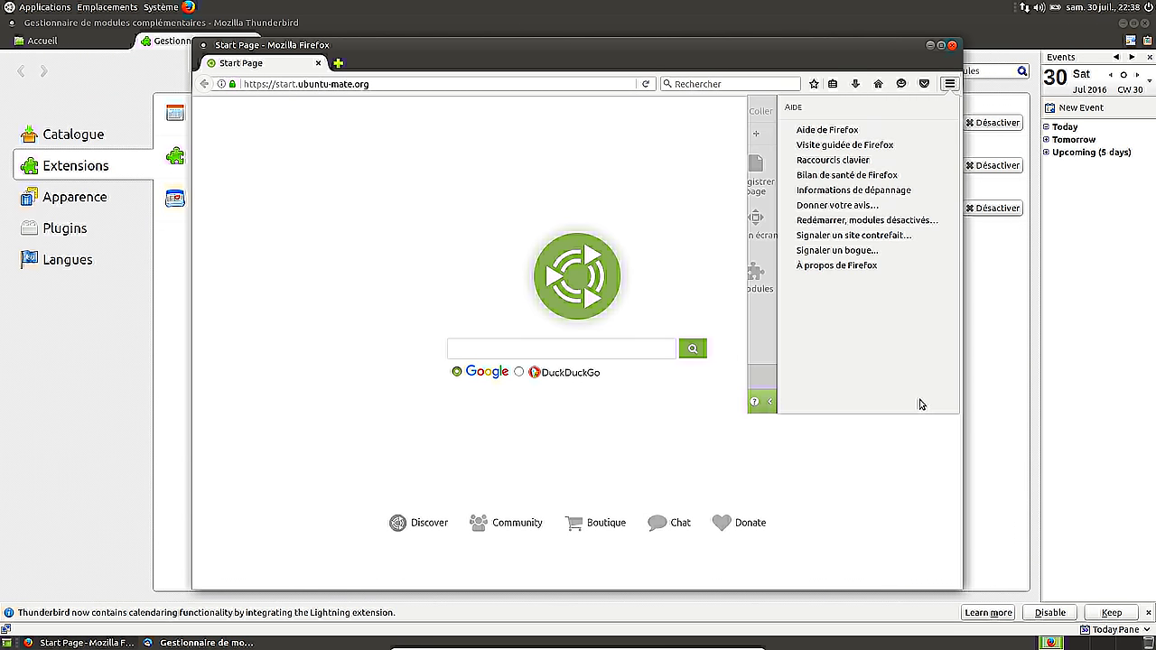
left_click(850, 265)
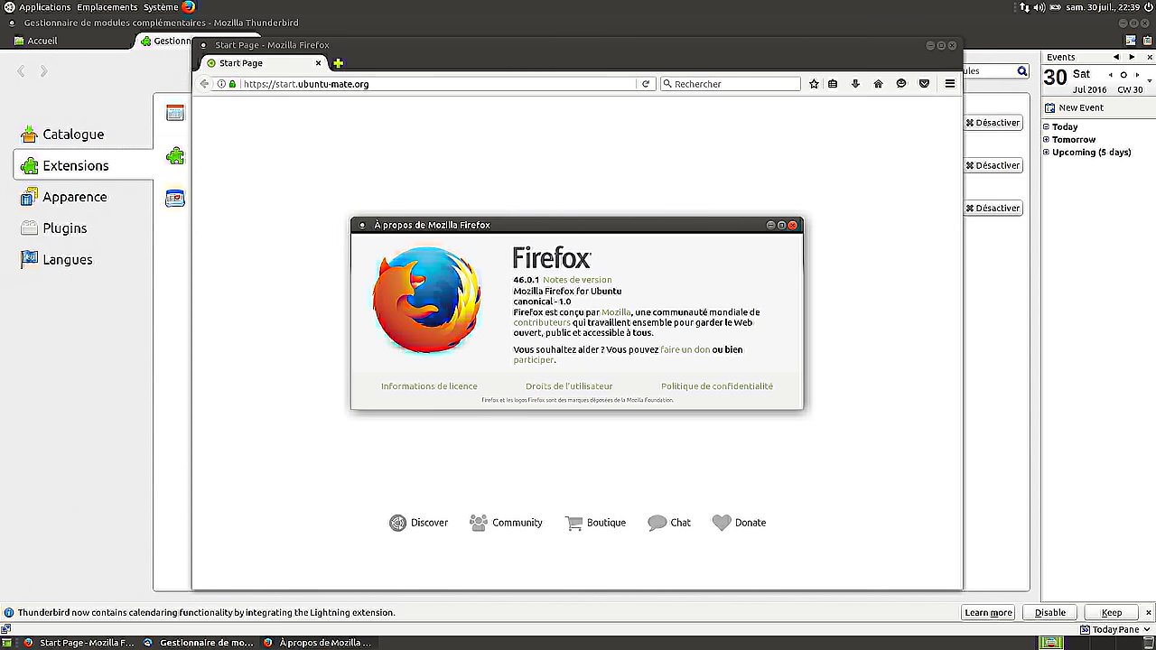
left_click(794, 224)
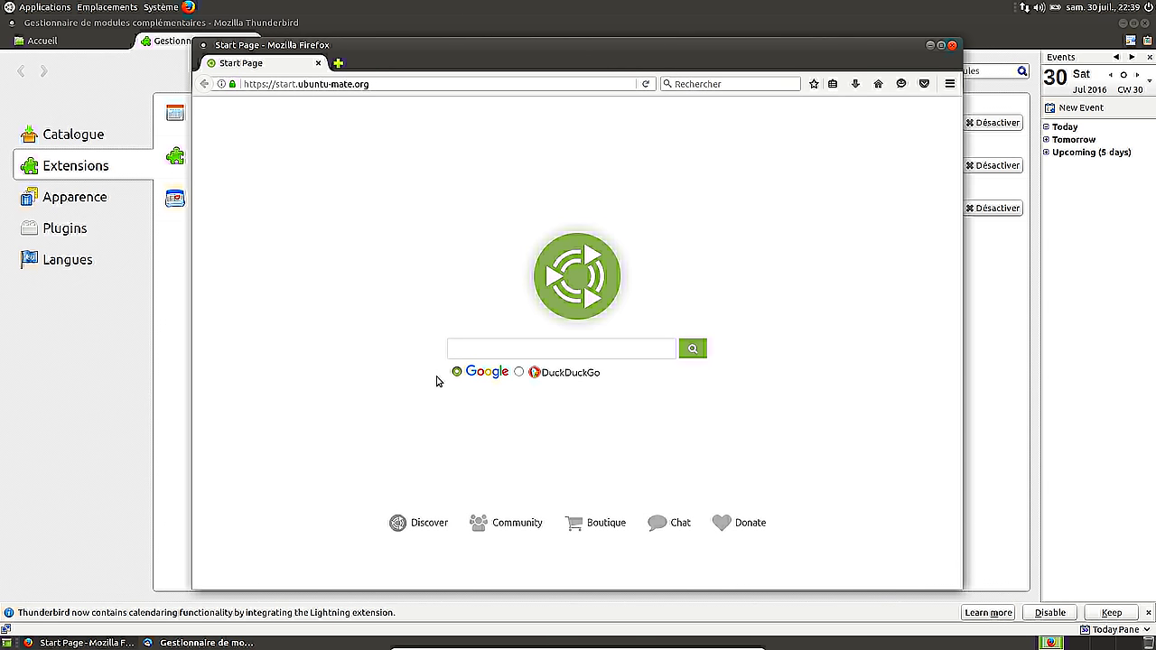
Choose DuckDuckGo as the start page's search engine and open the Firefox add-ons manager
left_click(519, 374)
left_click(950, 83)
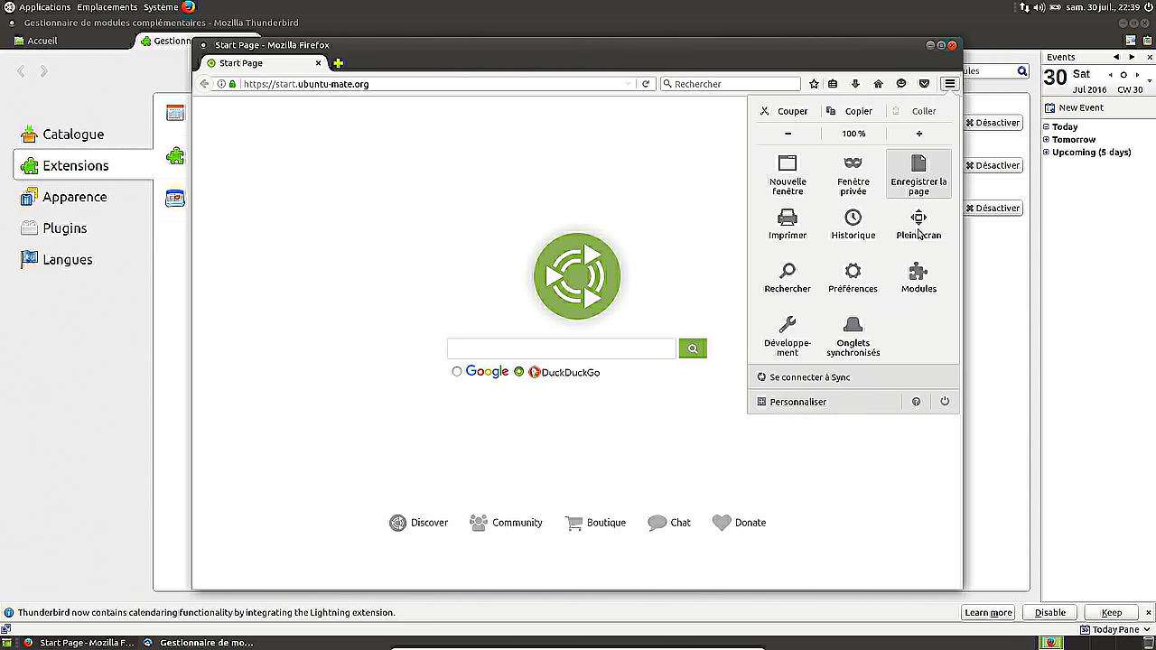
left_click(918, 282)
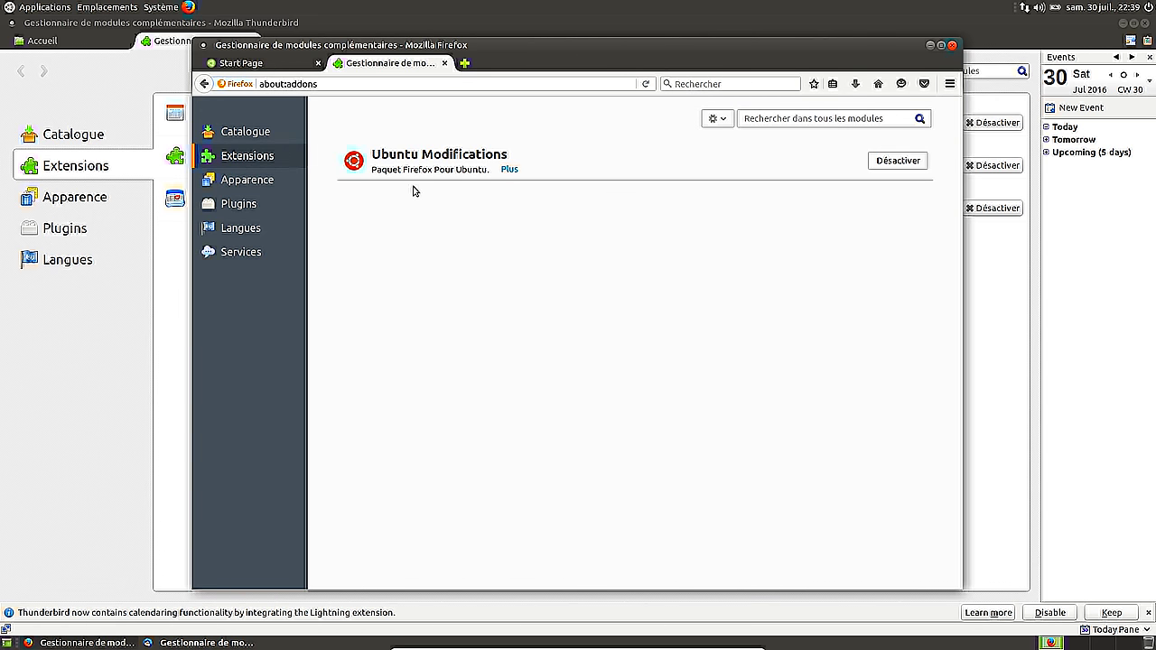
Search the available add-ons for "ublock" and install uBlock Origin
left_click(765, 121)
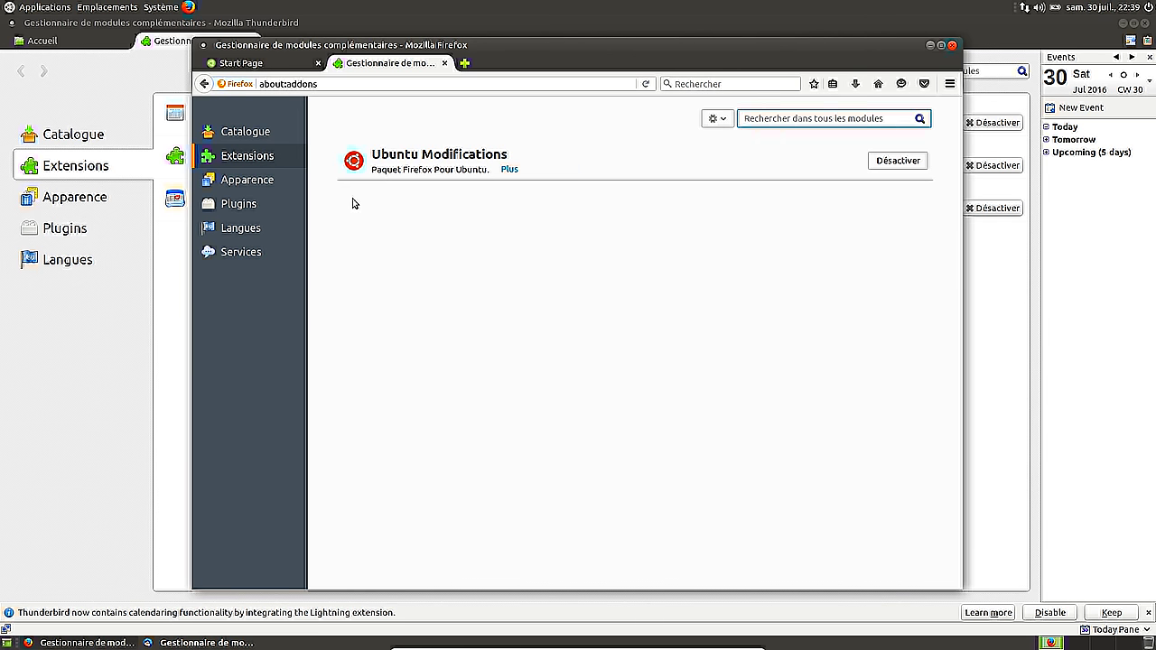
type("ub")
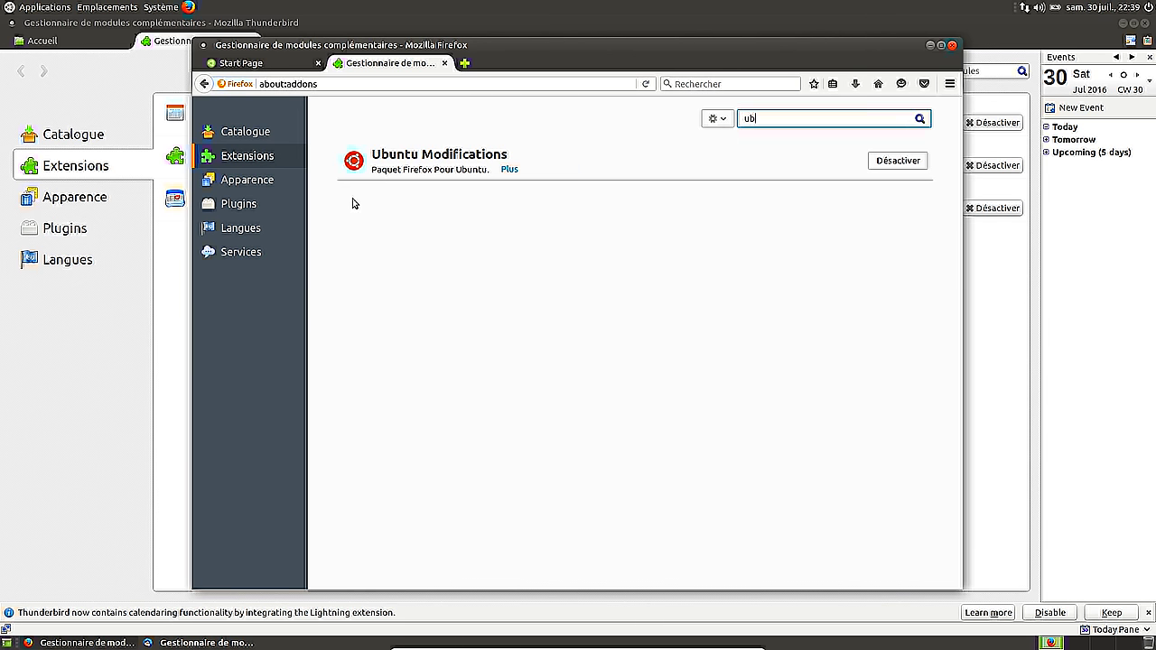
type("lock")
key("Return")
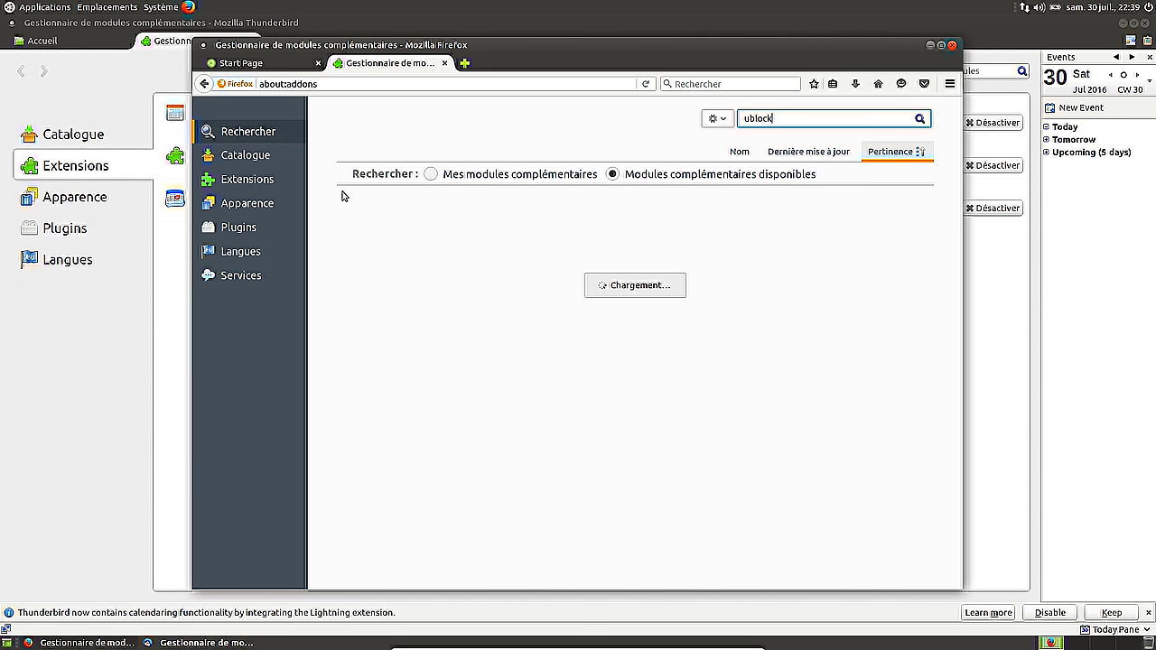
left_click(893, 205)
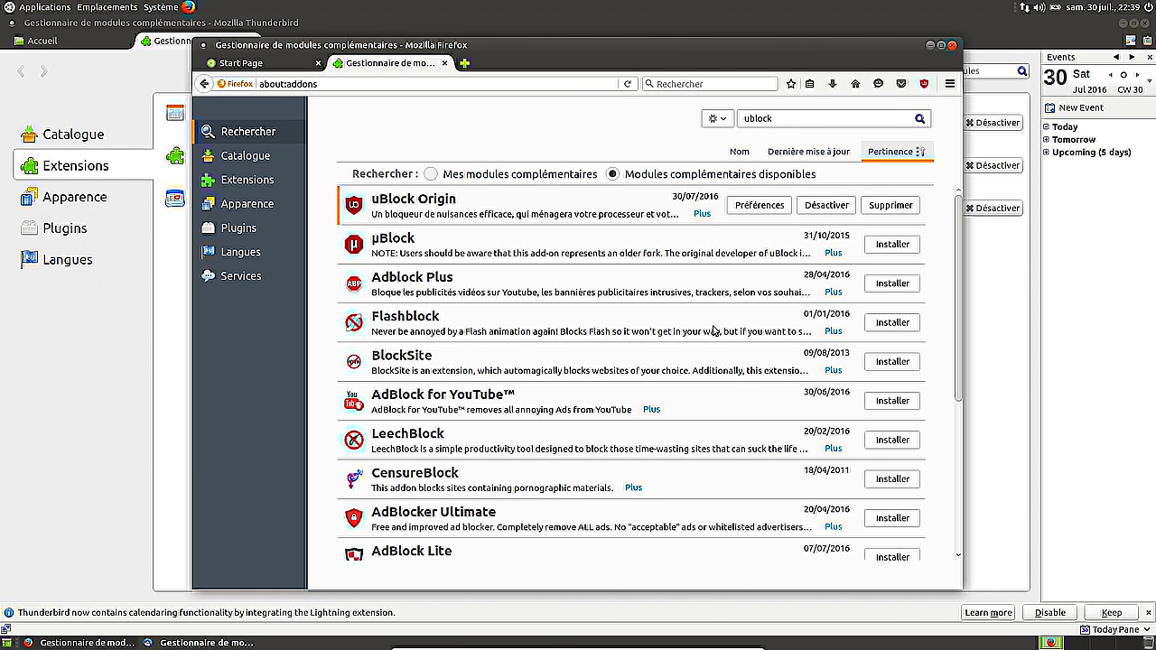
Open uBlock Origin's dashboard and update its filter lists
left_click(779, 213)
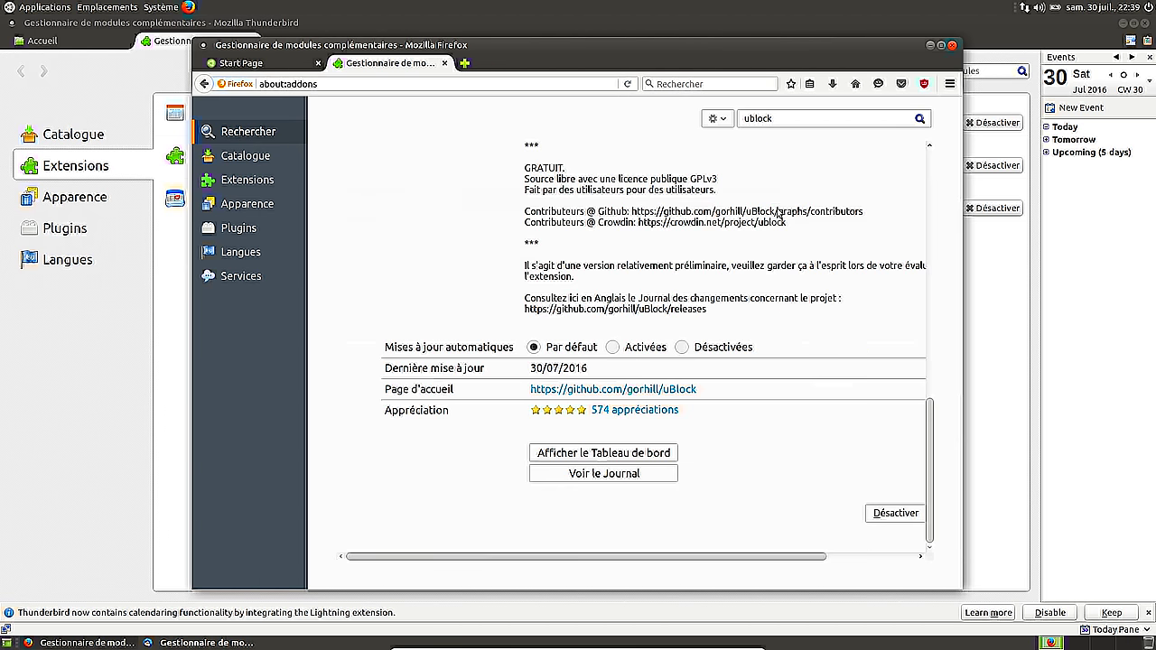
left_click(623, 455)
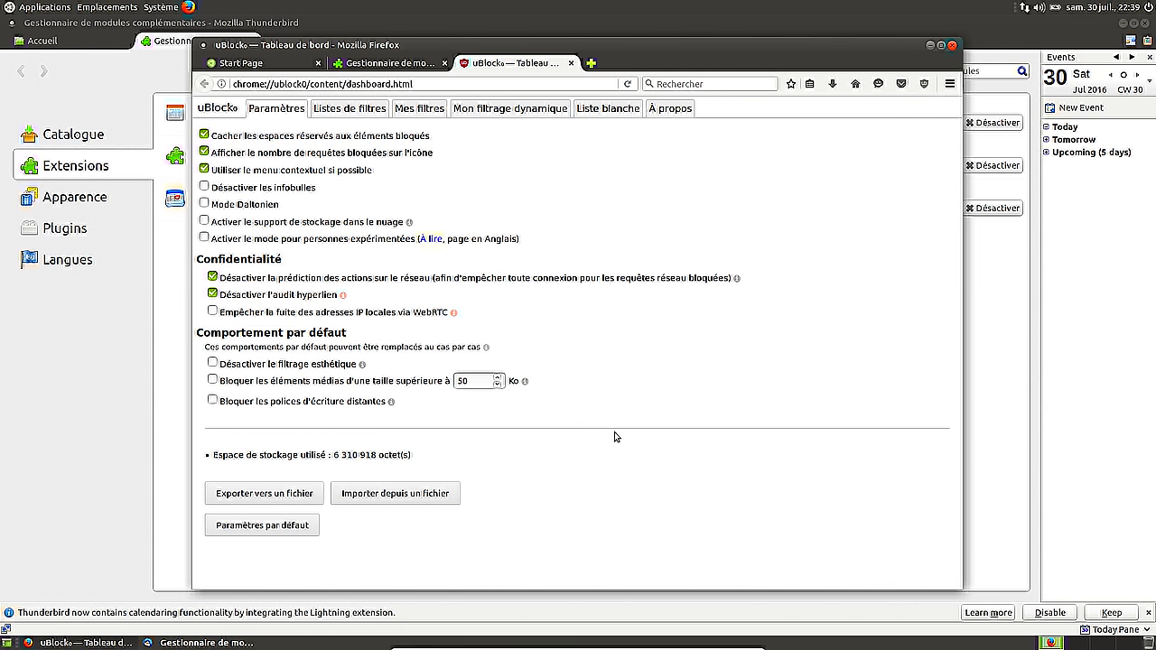
left_click(372, 109)
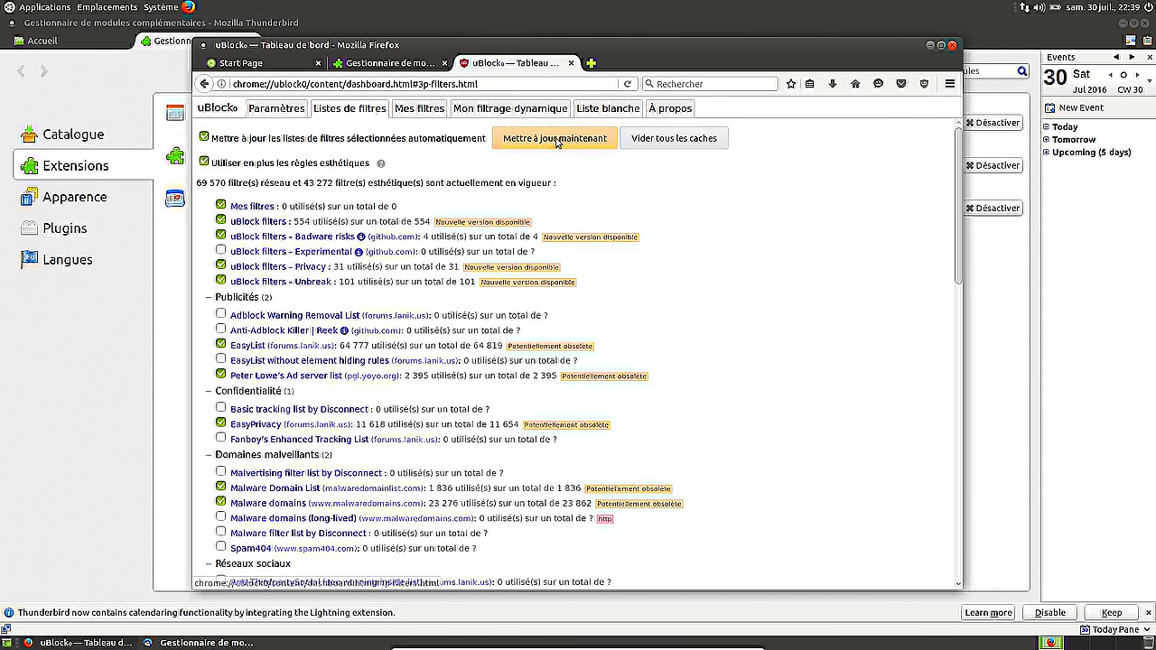
left_click(562, 141)
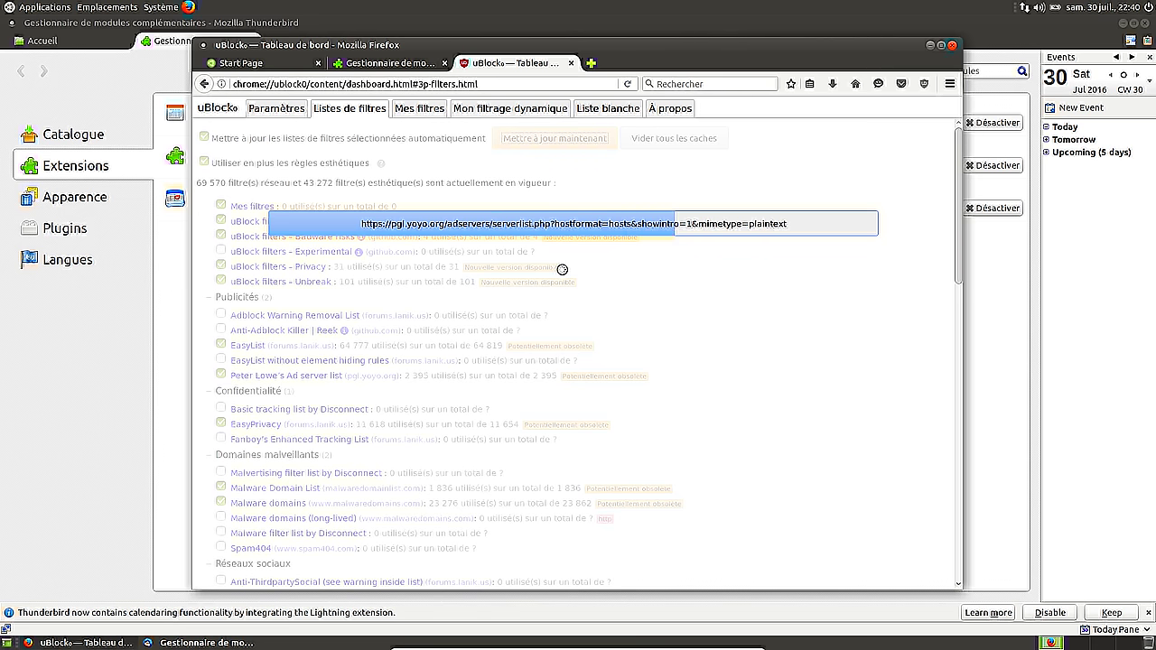
Search for "bien public" in a new tab, open the newspaper's site, dismiss its cookie notice and open the top Fil Info article
left_click(591, 62)
type("b")
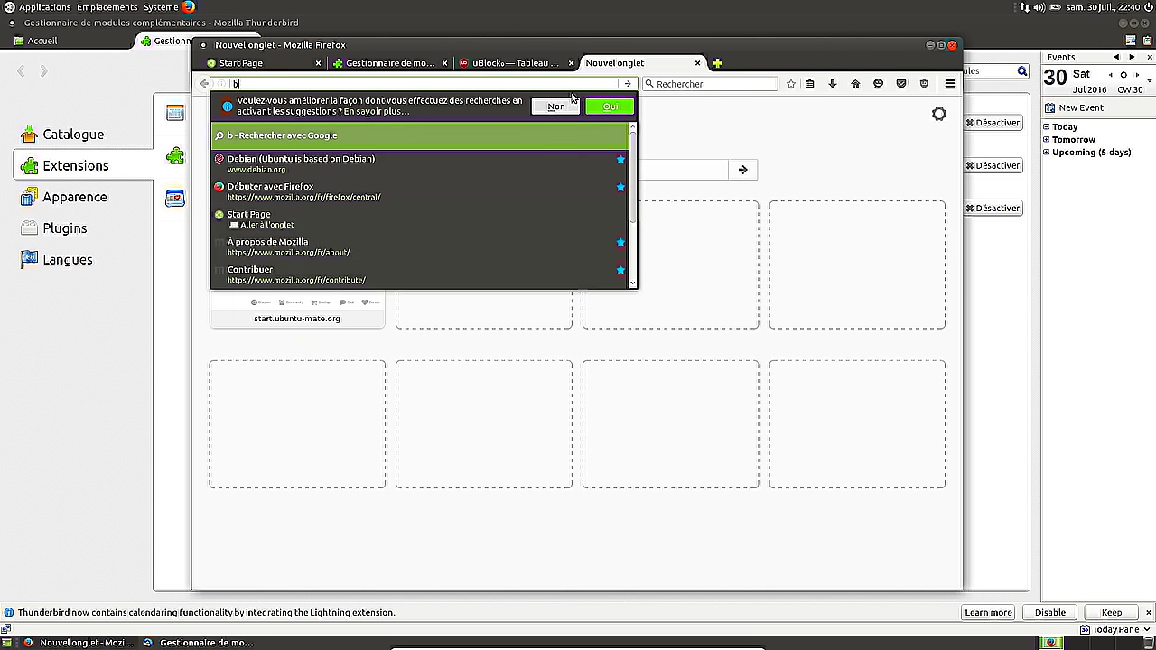
type("ien")
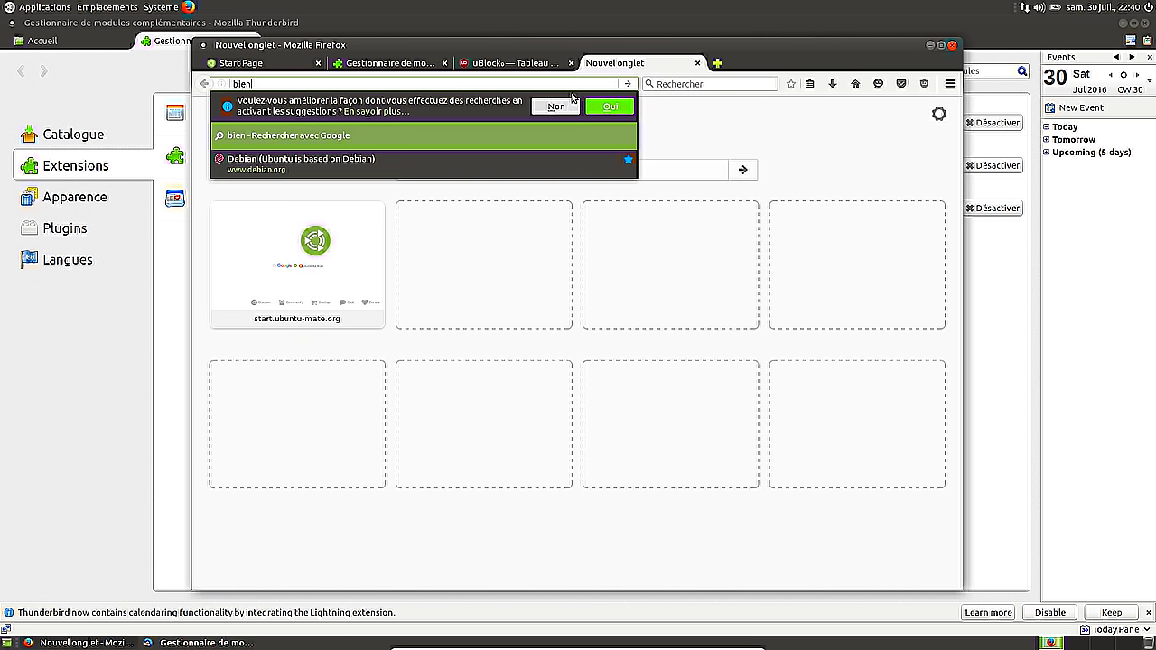
type(" public")
key("Return")
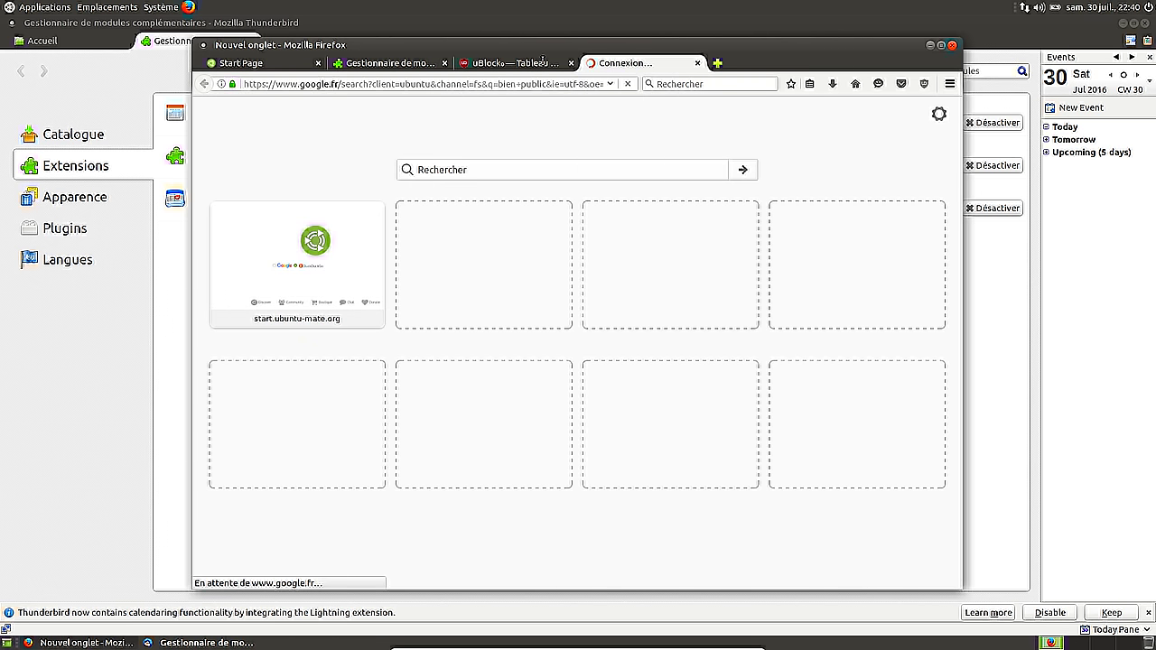
left_click(327, 313)
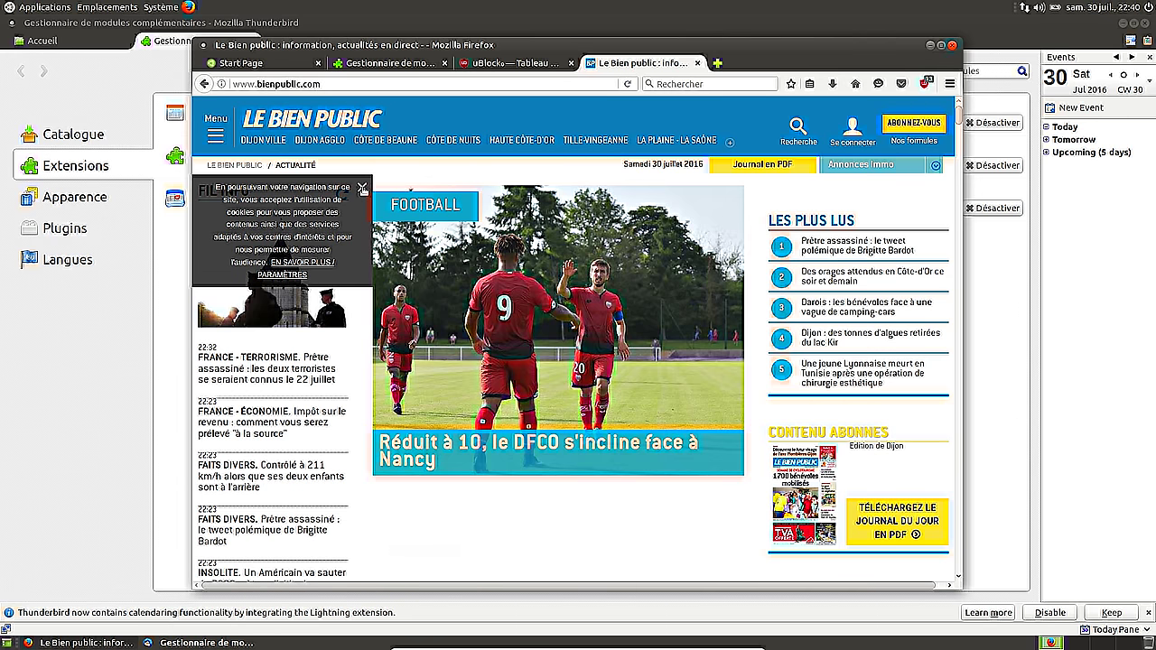
left_click(362, 189)
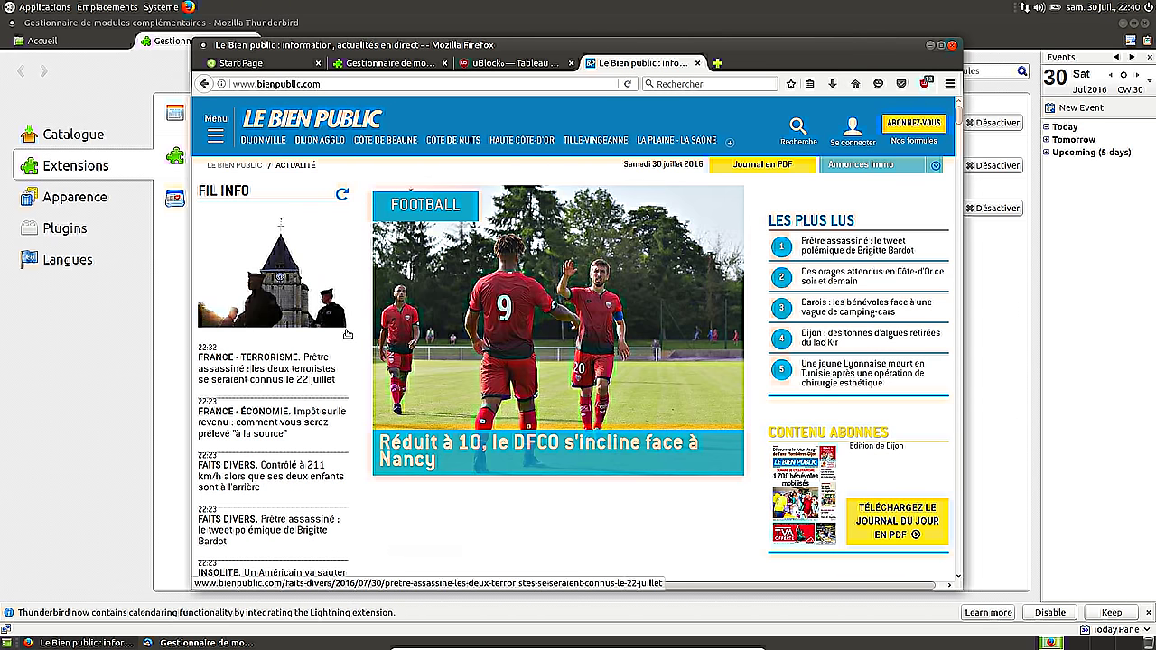
left_click(301, 359)
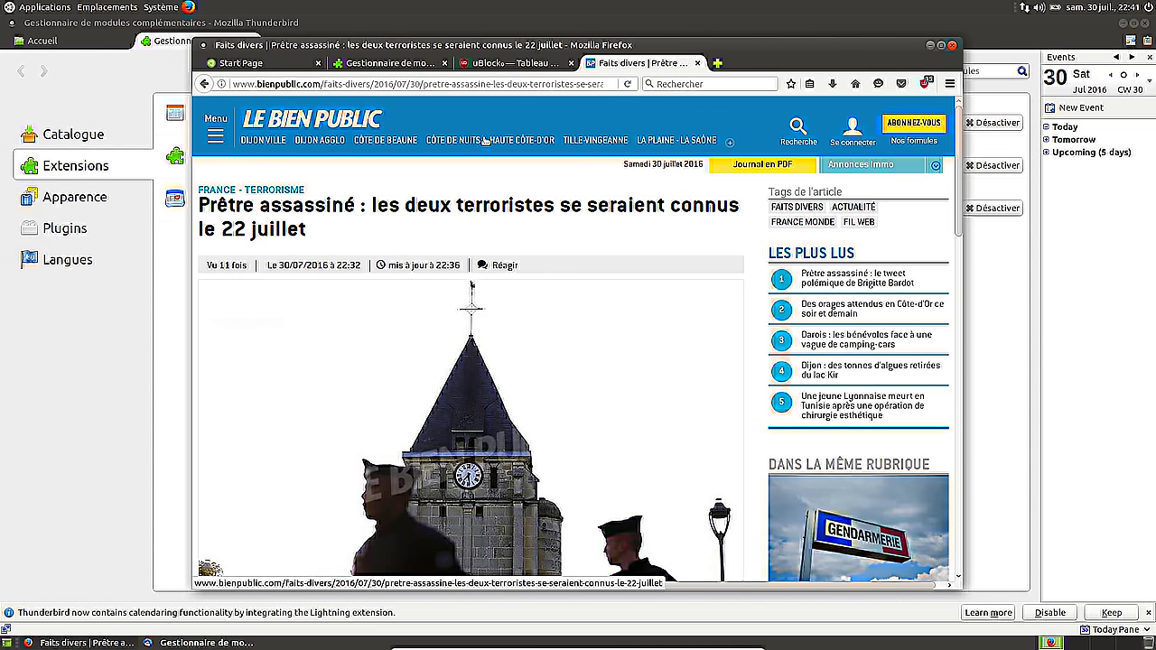
Search for "fun radio", open the Fun Radio website and accept its cookie notice
left_click(446, 83)
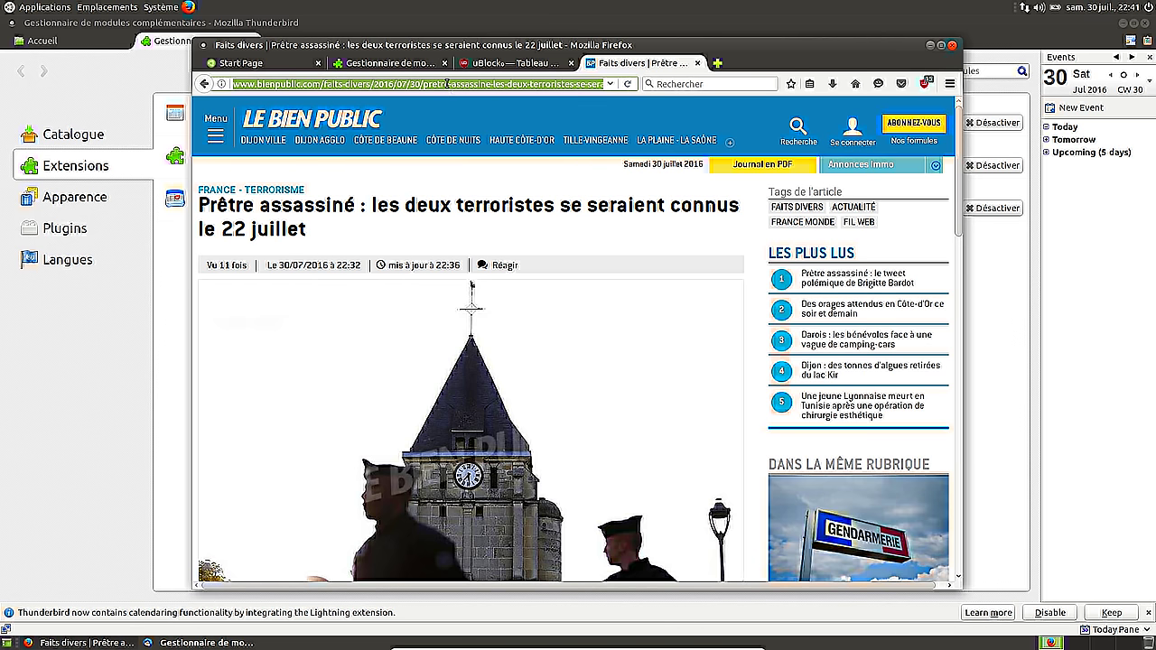
type("fun radio")
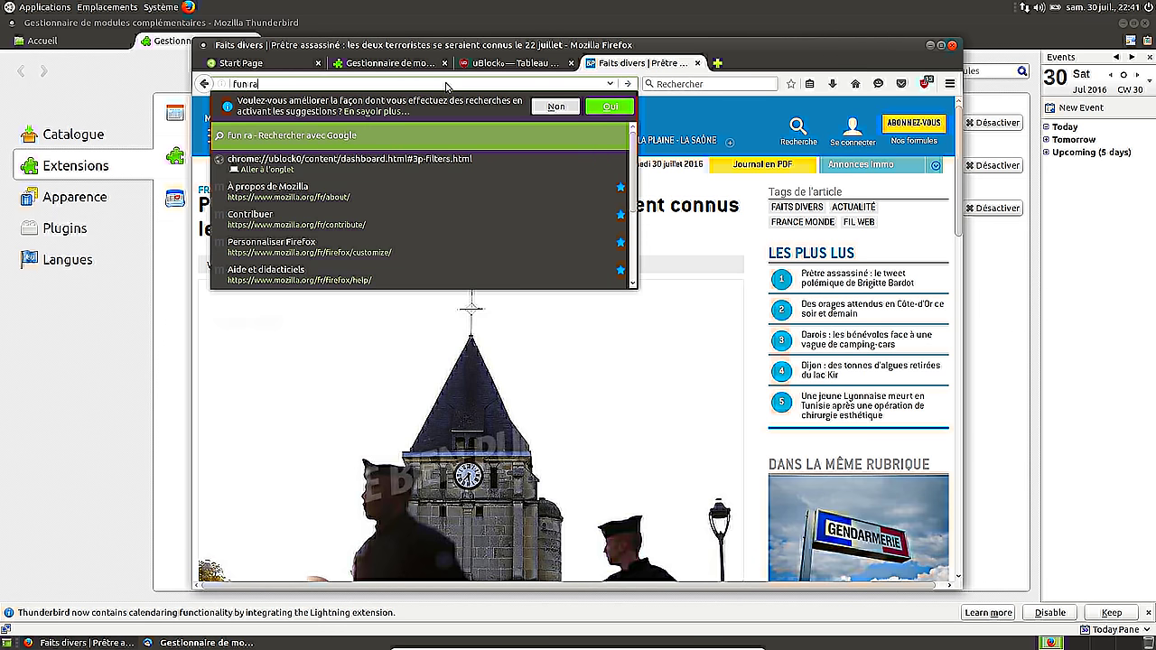
key("Return")
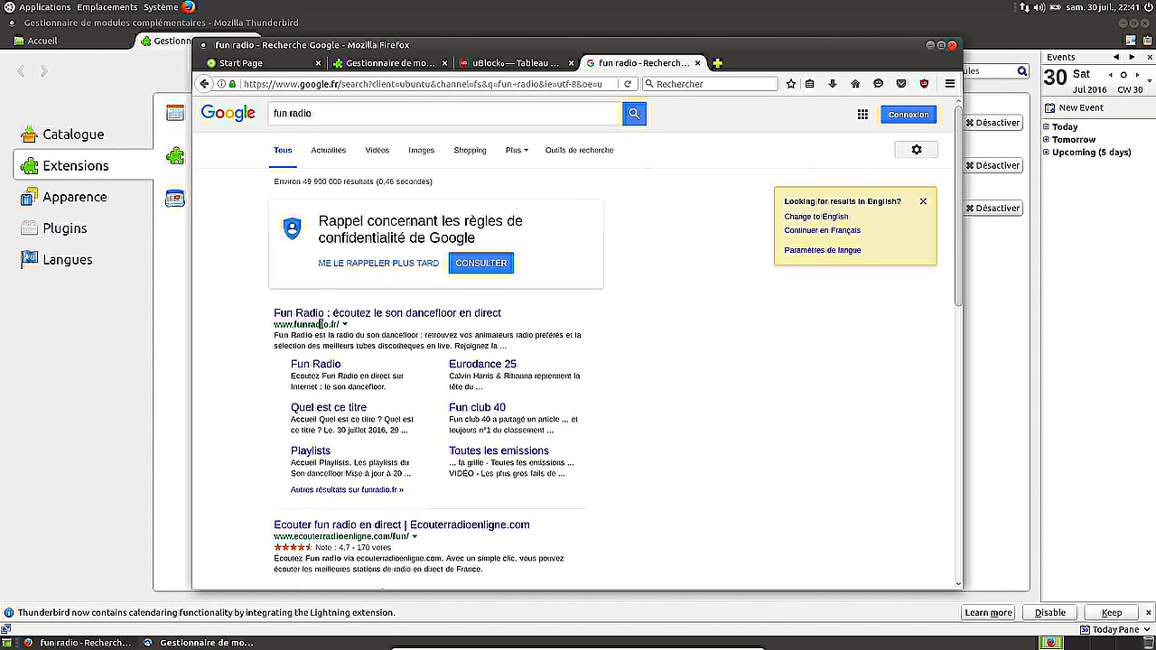
left_click(433, 313)
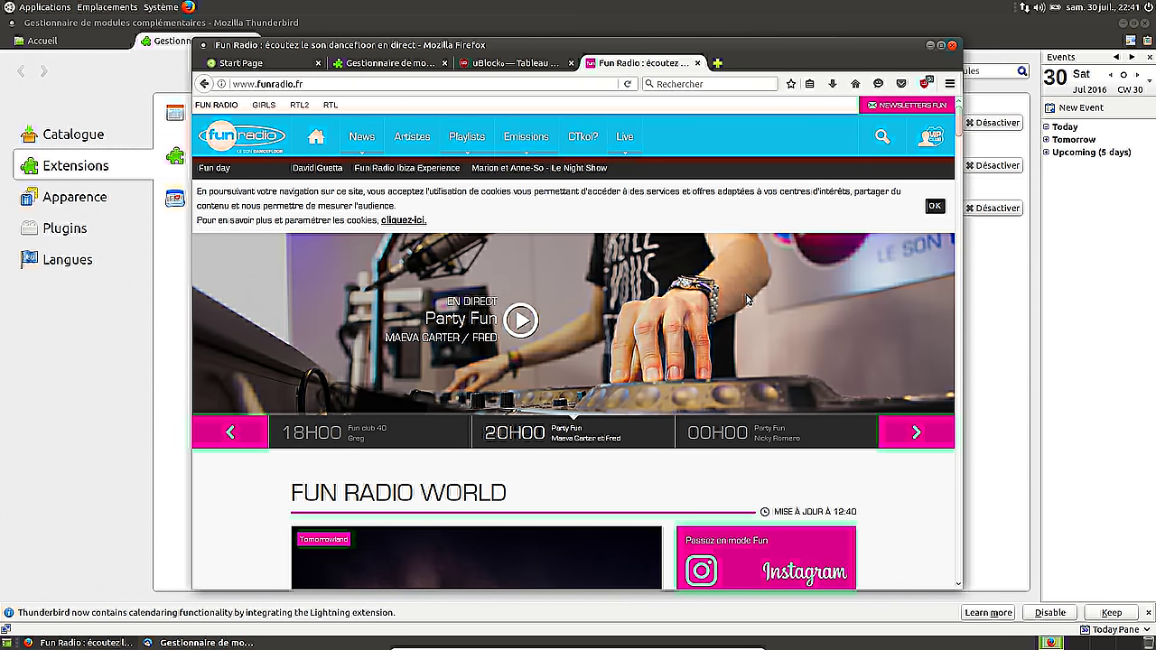
left_click(936, 206)
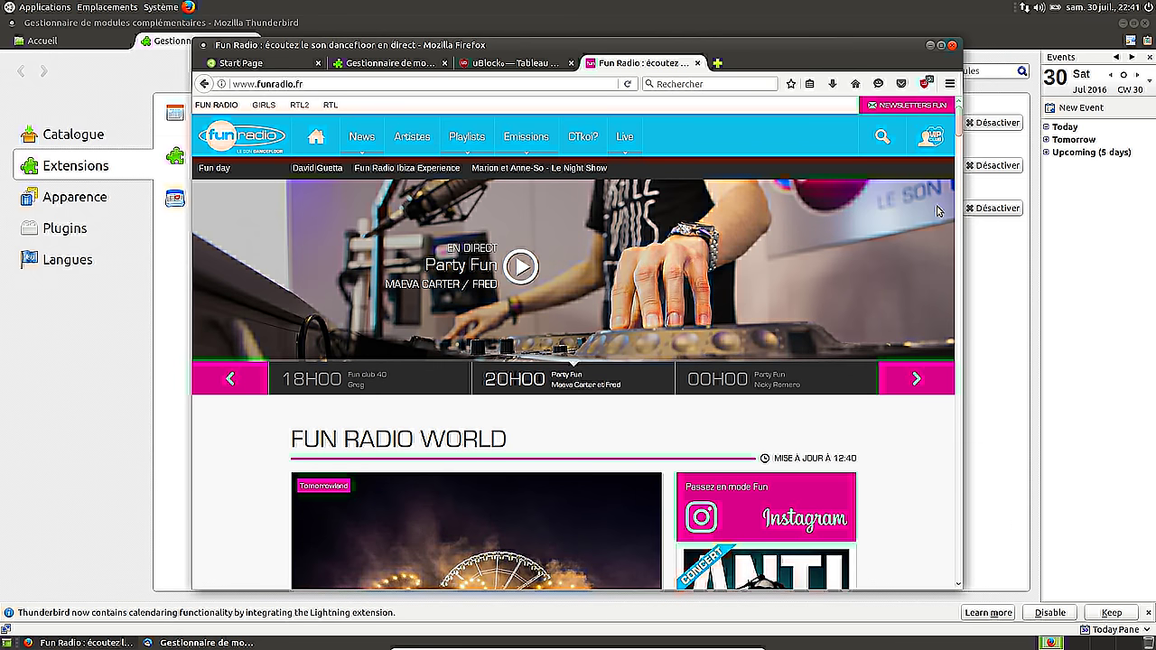
Go to clubic.com in the current tab and dismiss its newsletter sign-up popup
left_click(491, 82)
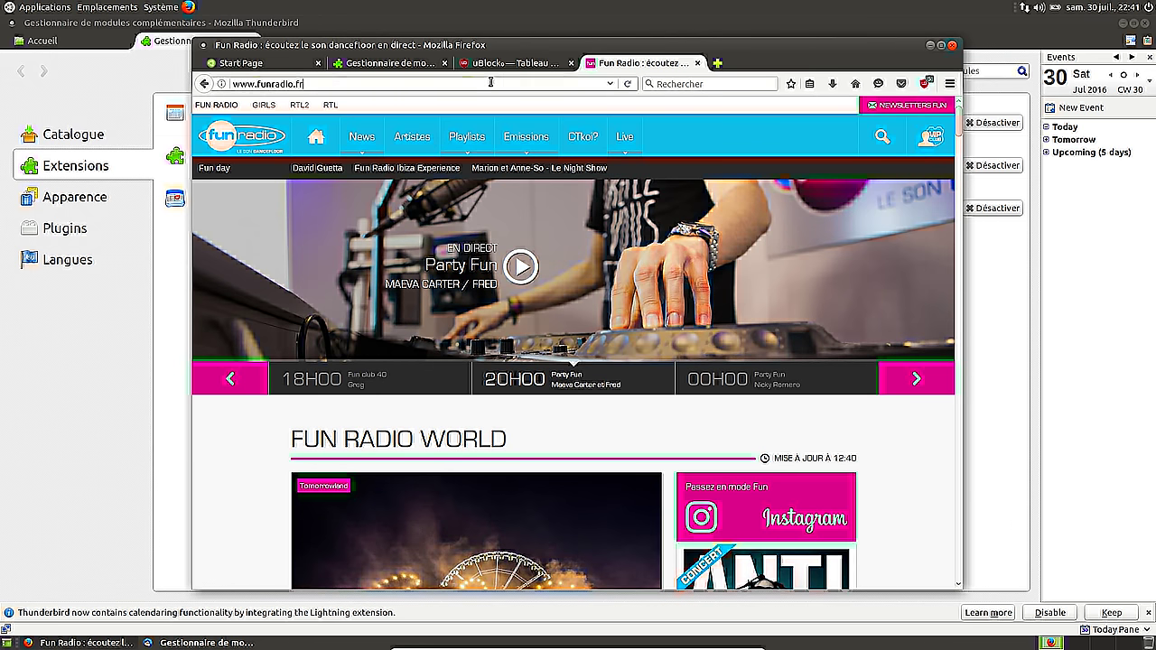
triple_click(491, 82)
type("club")
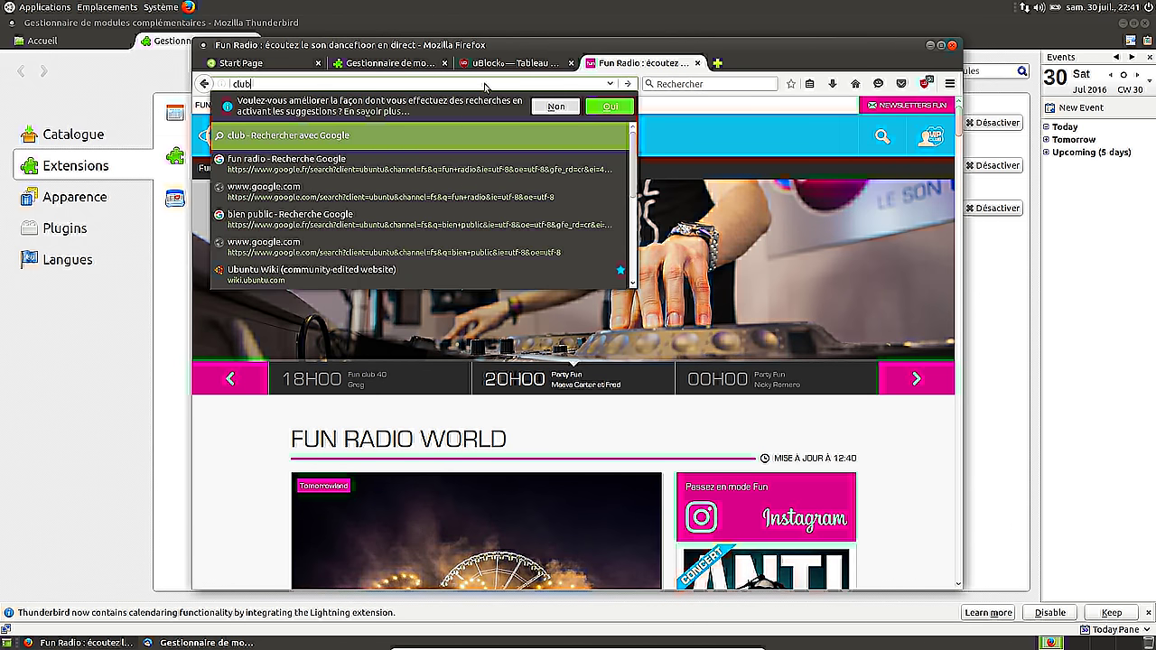
type("ic.com")
key("Return")
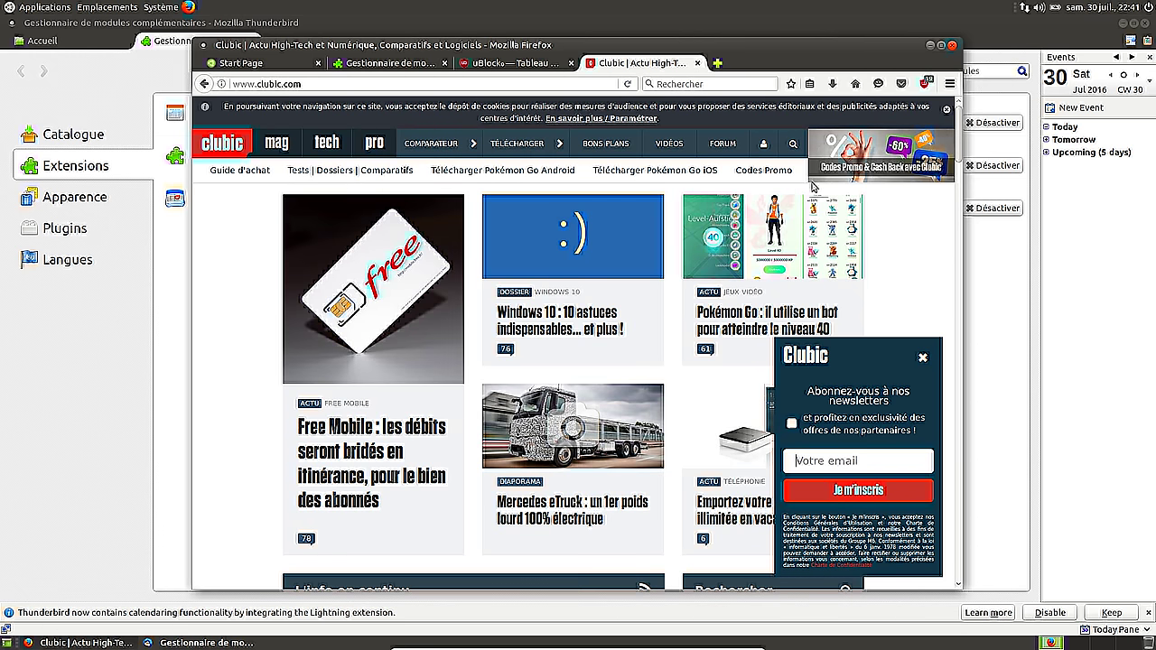
left_click(922, 358)
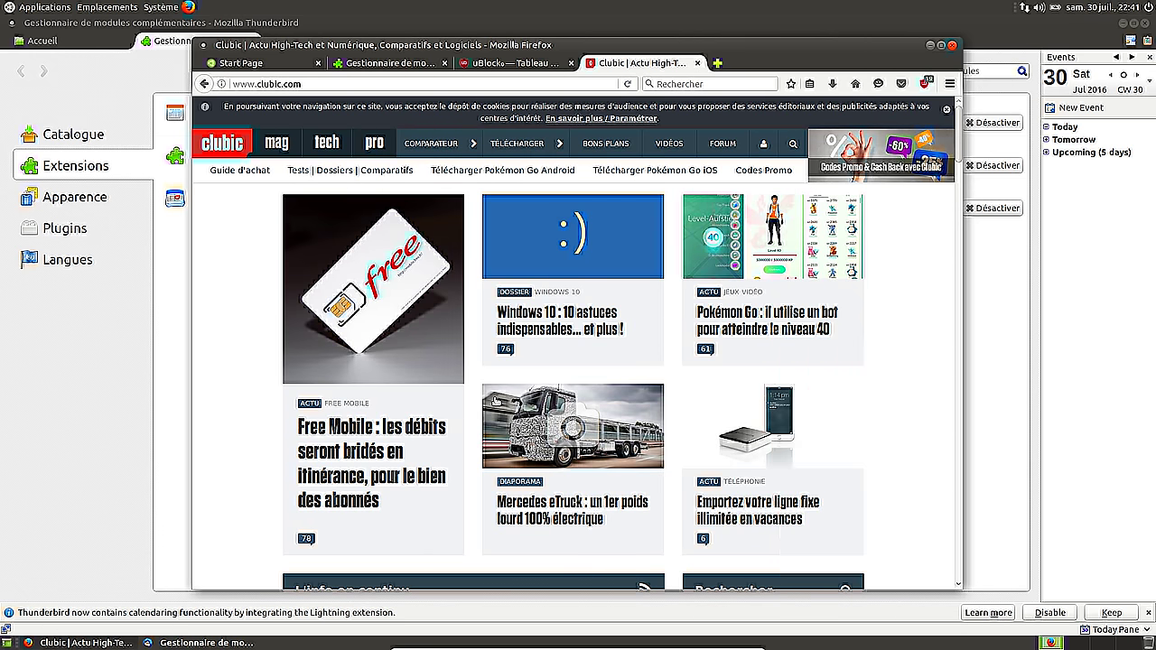
Open Clubic's Free Mobile roaming article, skim it and close its tab
left_click(365, 499)
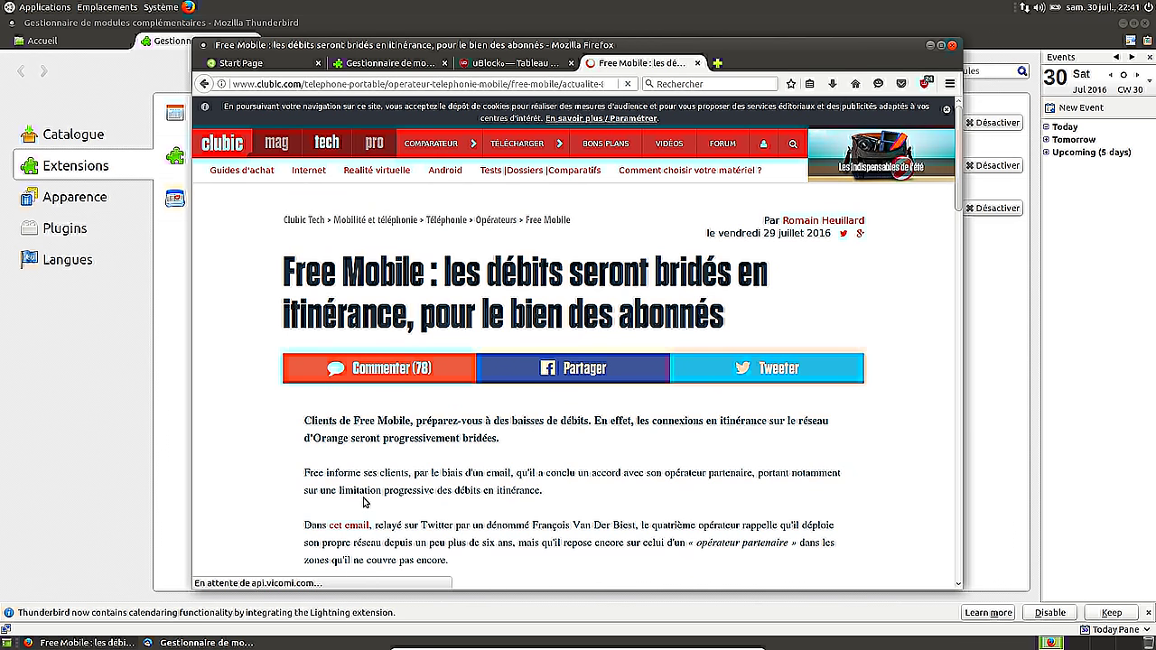
scroll(365, 502, "down", 3)
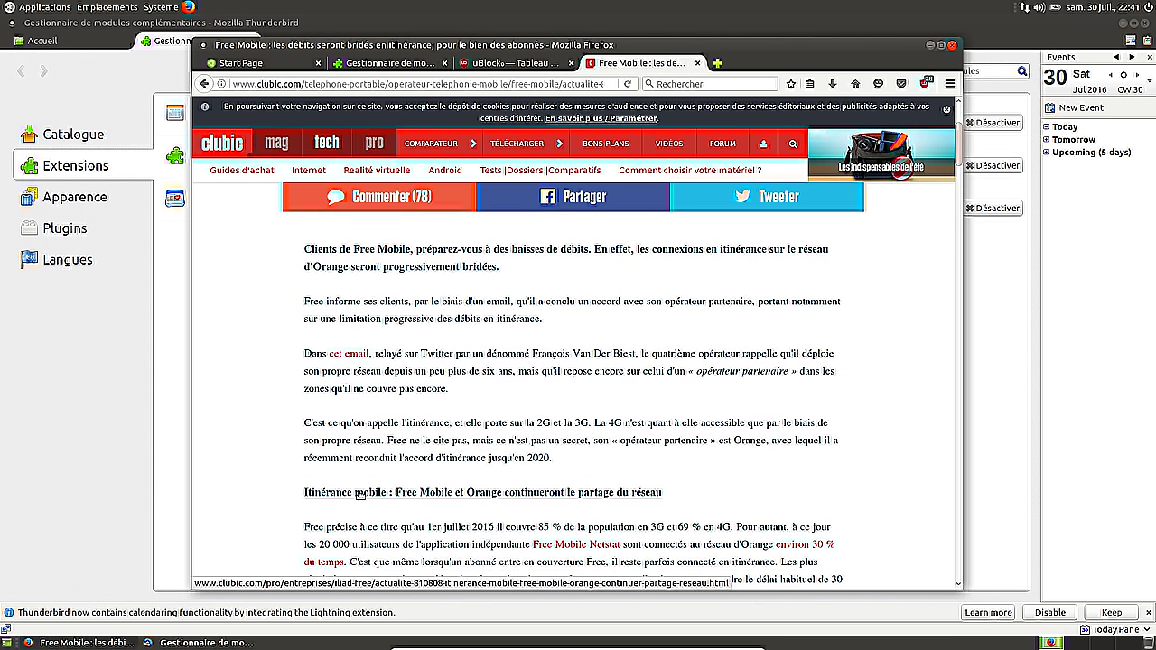
scroll(360, 495, "up", 3)
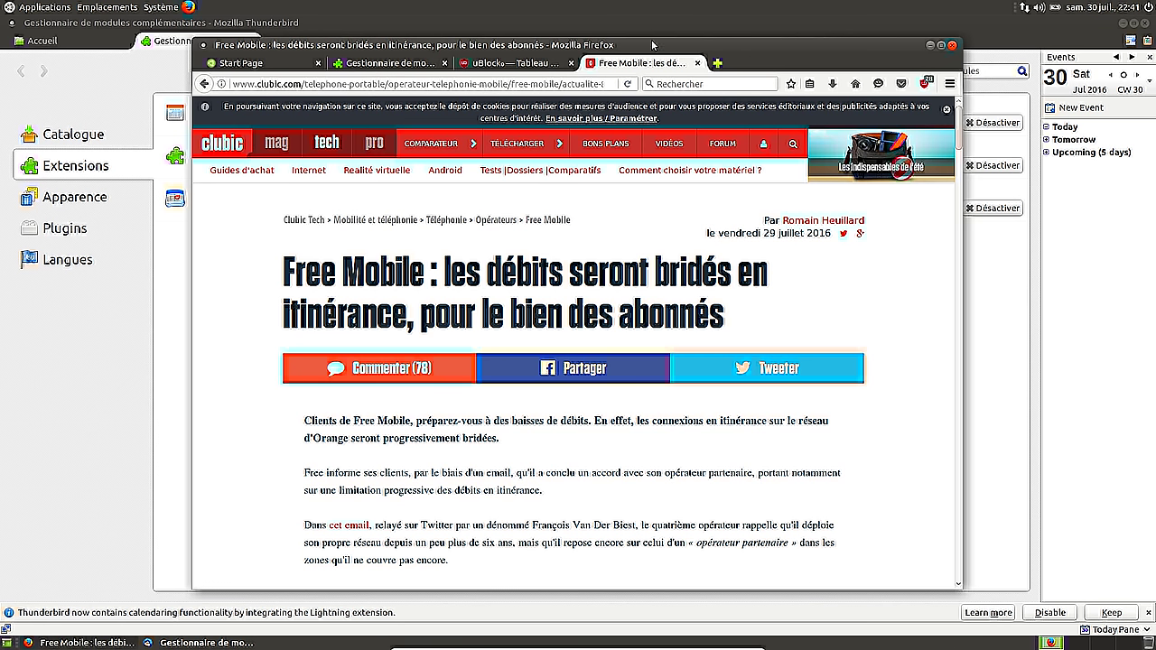
left_click(697, 62)
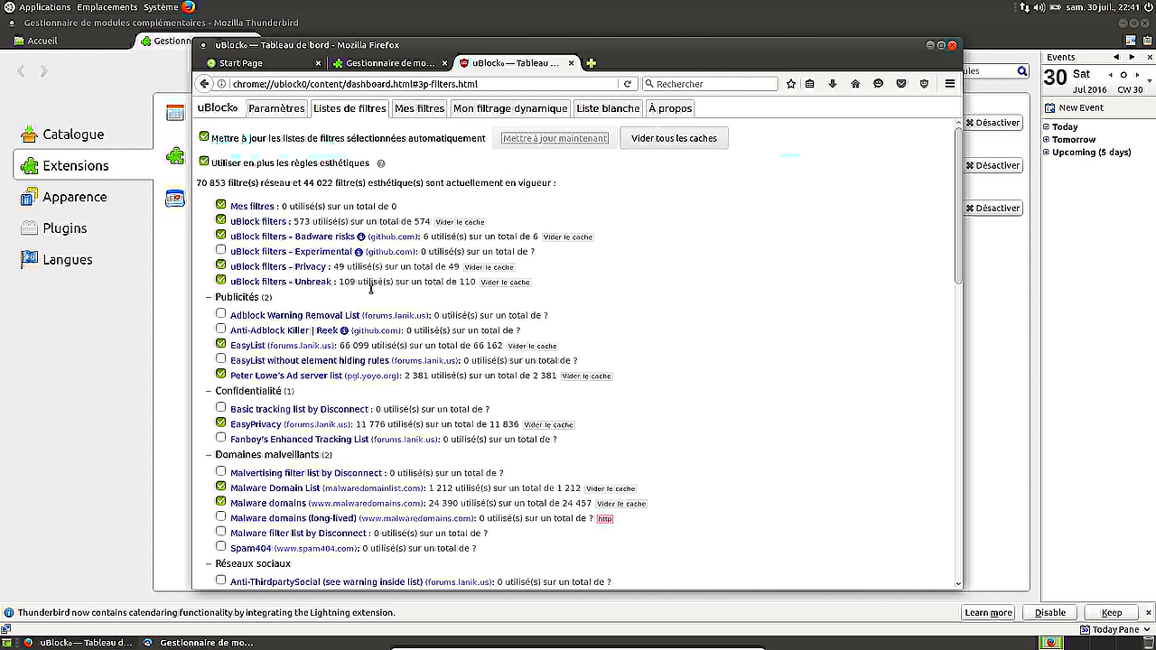
Enable the Adblock Warning Removal List, Anti-Adblock Killer and EasyList without element hiding rules filter lists and apply the changes
left_click(221, 359)
left_click(220, 330)
left_click(220, 314)
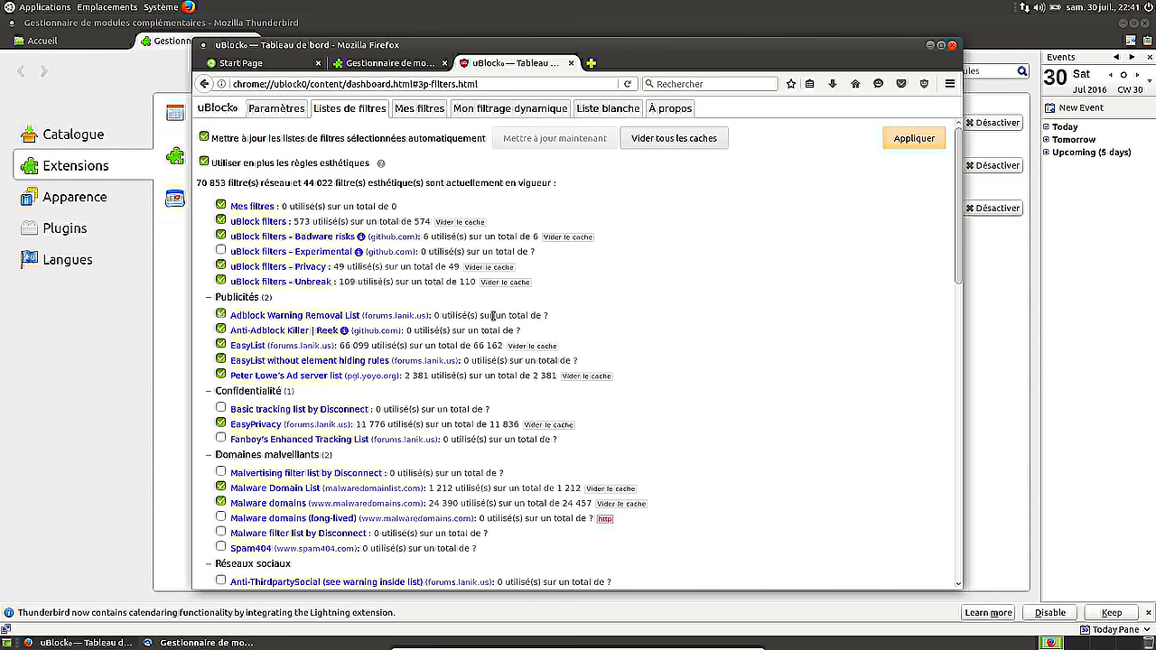
left_click(921, 141)
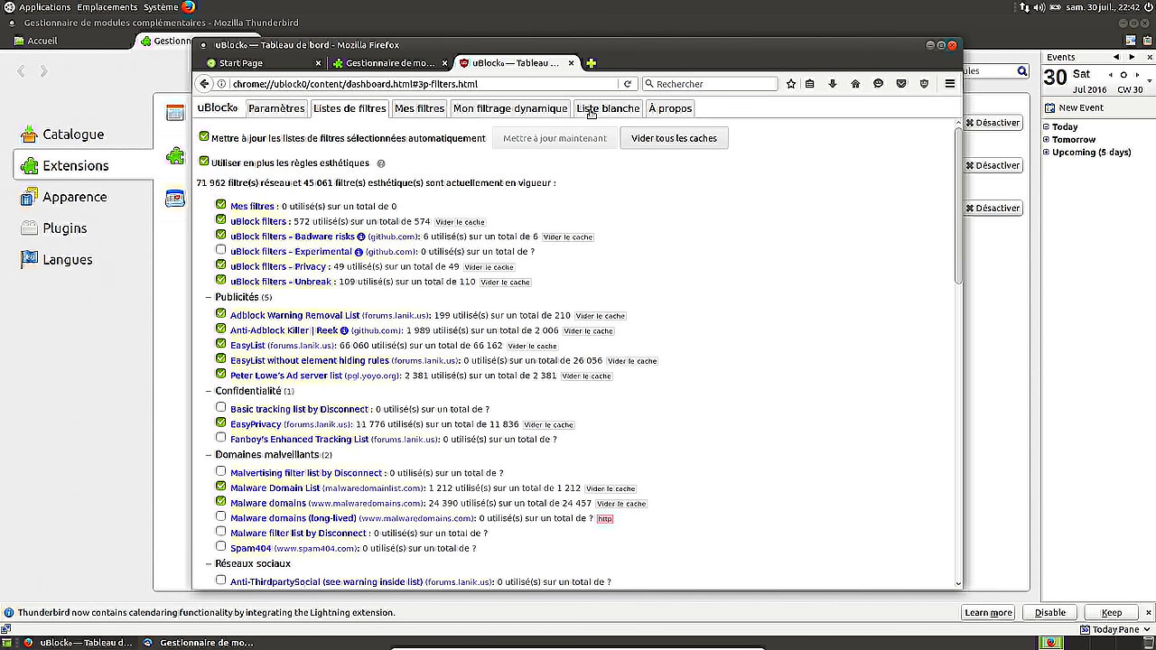
Close the uBlock dashboard and add-ons manager tabs, and close Firefox
left_click(571, 62)
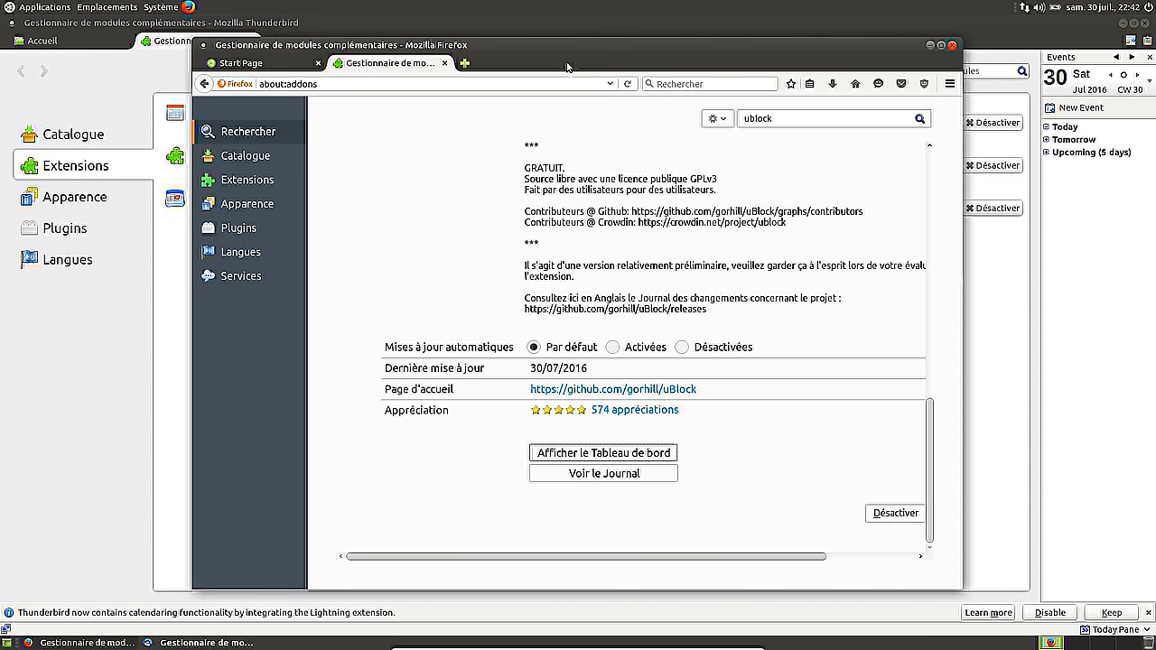
left_click(444, 63)
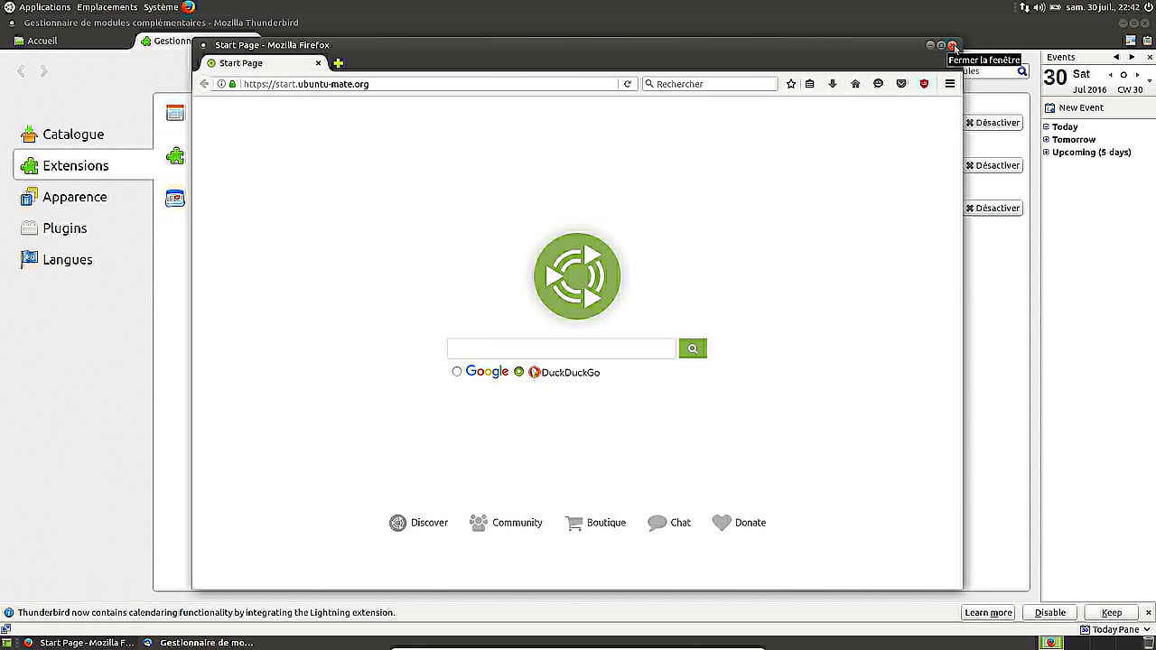
left_click(953, 45)
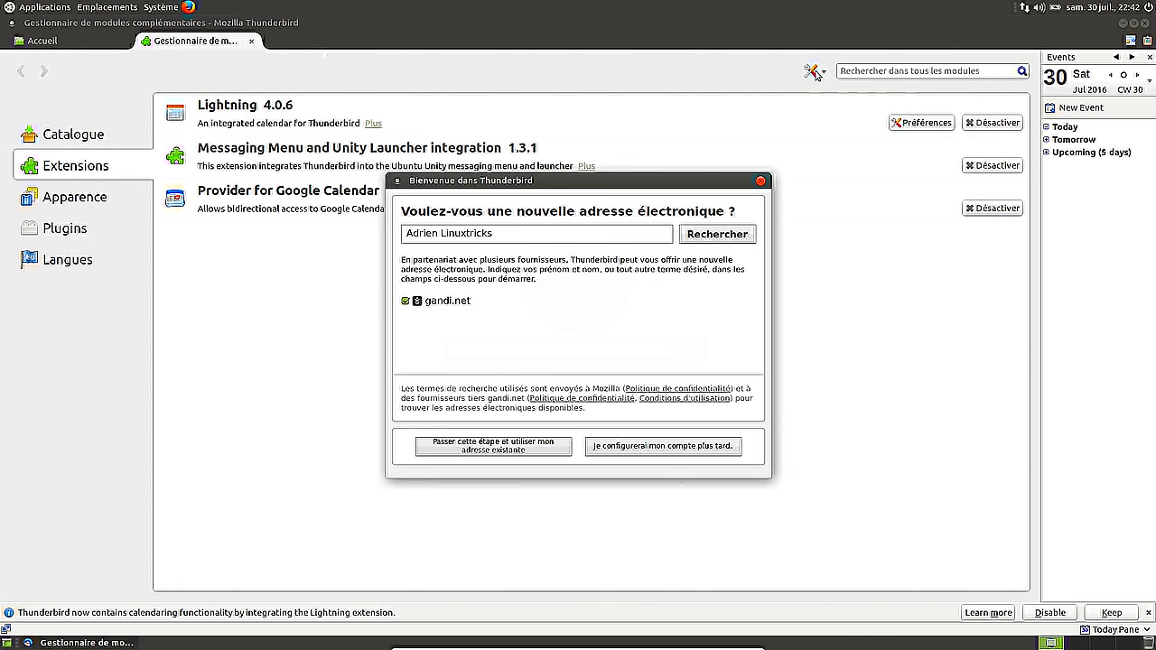
Dismiss Thunderbird's welcome dialog and add-ons manager, and view the new calendar wizard without creating a calendar
left_click(760, 182)
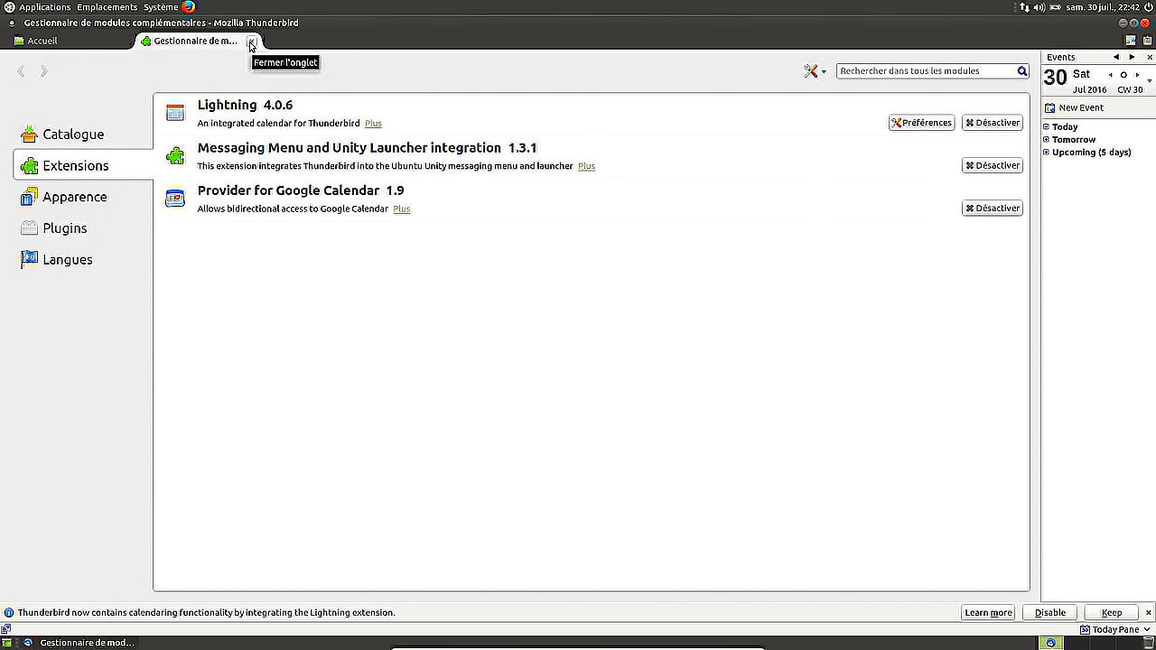
left_click(252, 41)
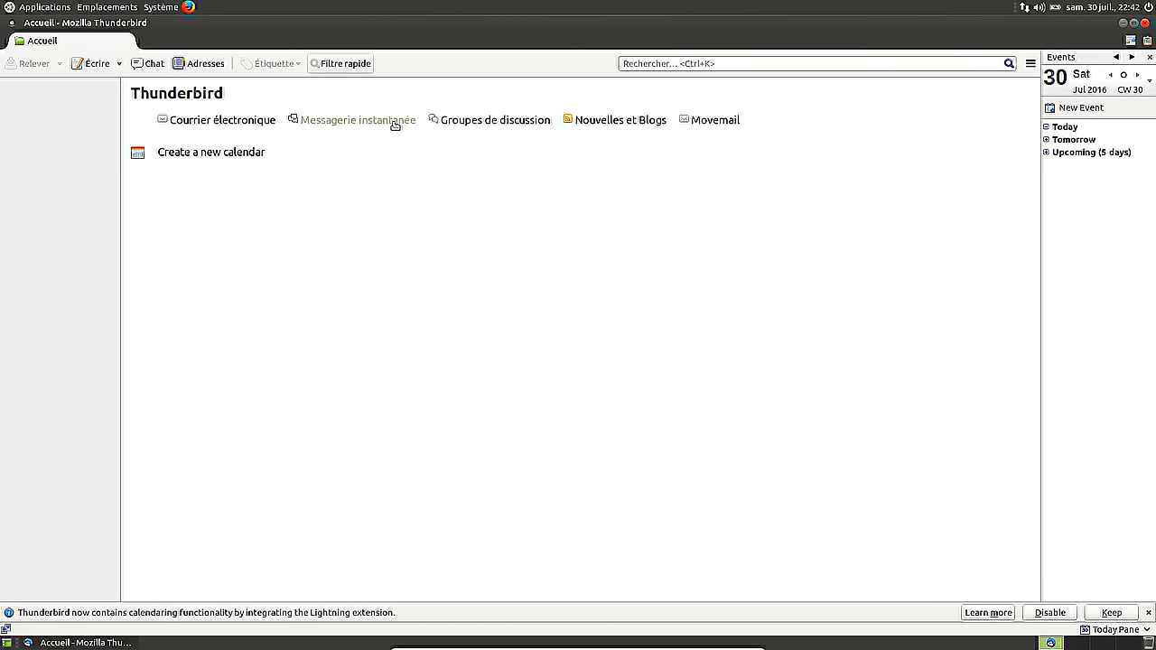
left_click(233, 154)
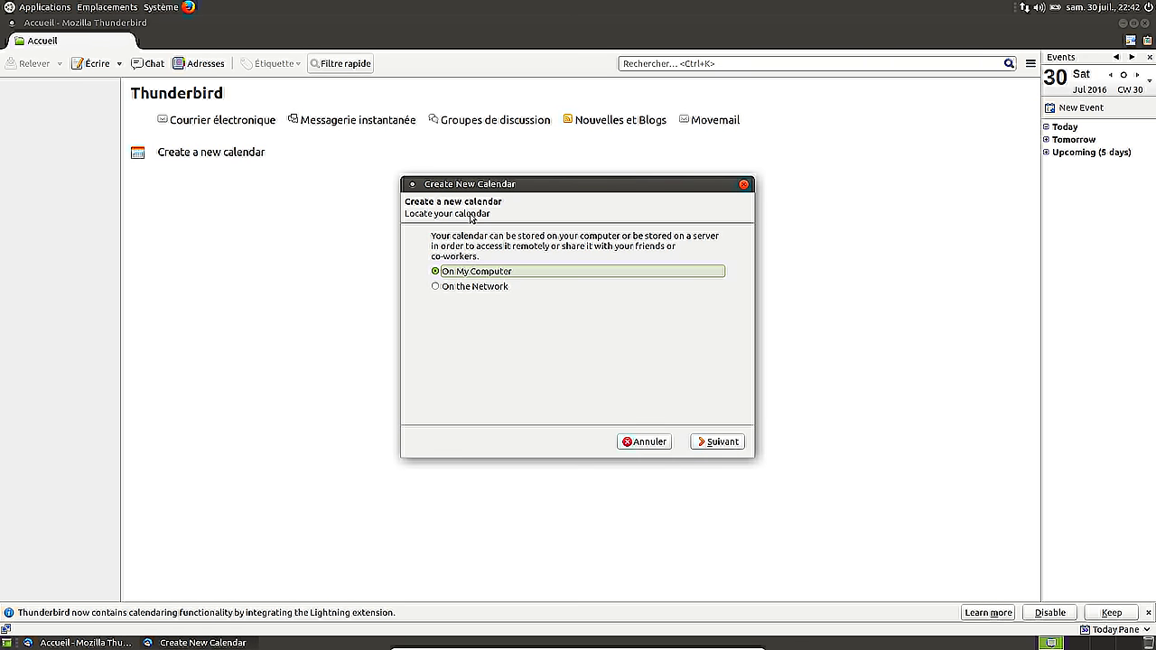
left_click(645, 442)
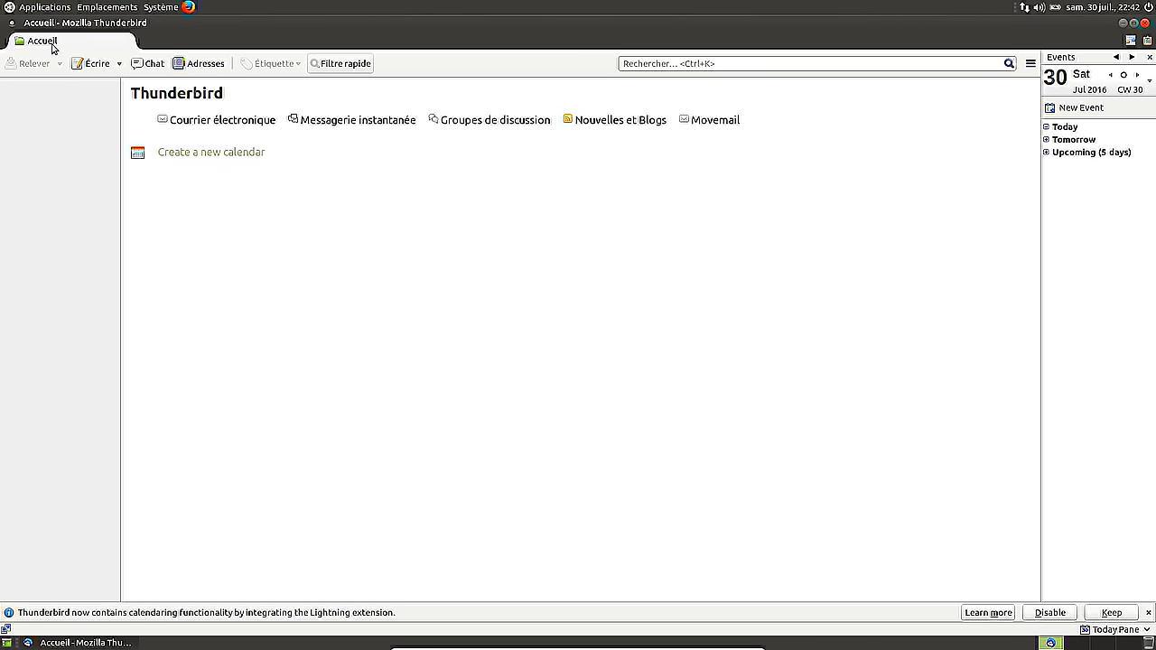
Reopen Thunderbird's add-ons manager to view the preinstalled extensions
left_click(44, 6)
key("Escape")
left_click(1030, 63)
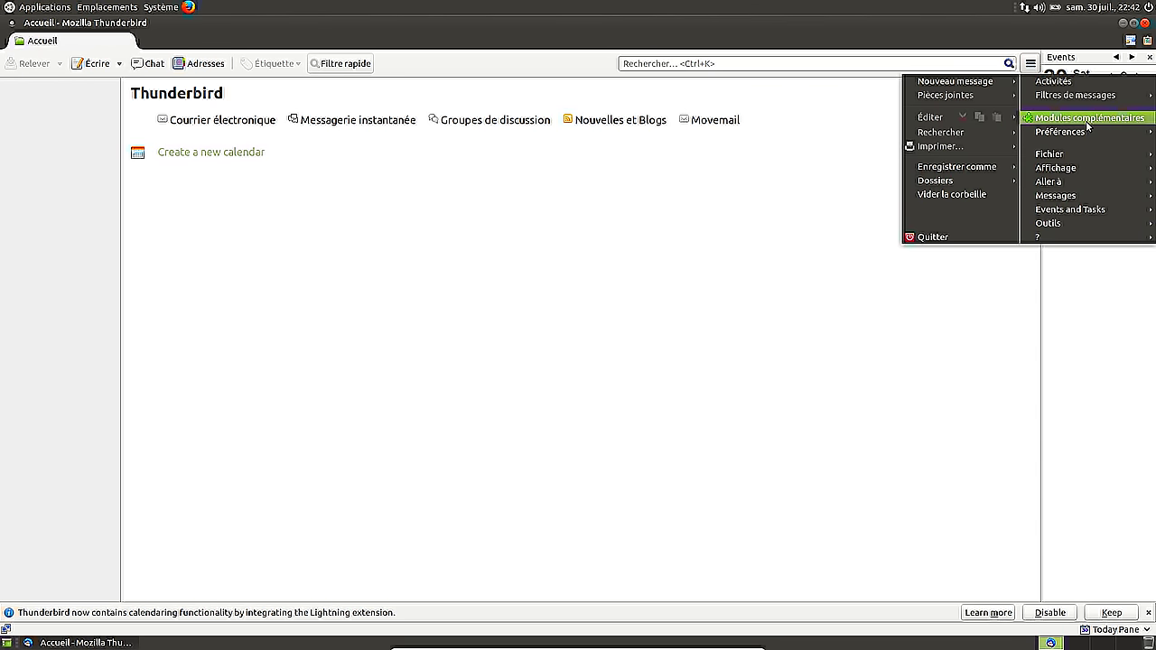
left_click(1088, 119)
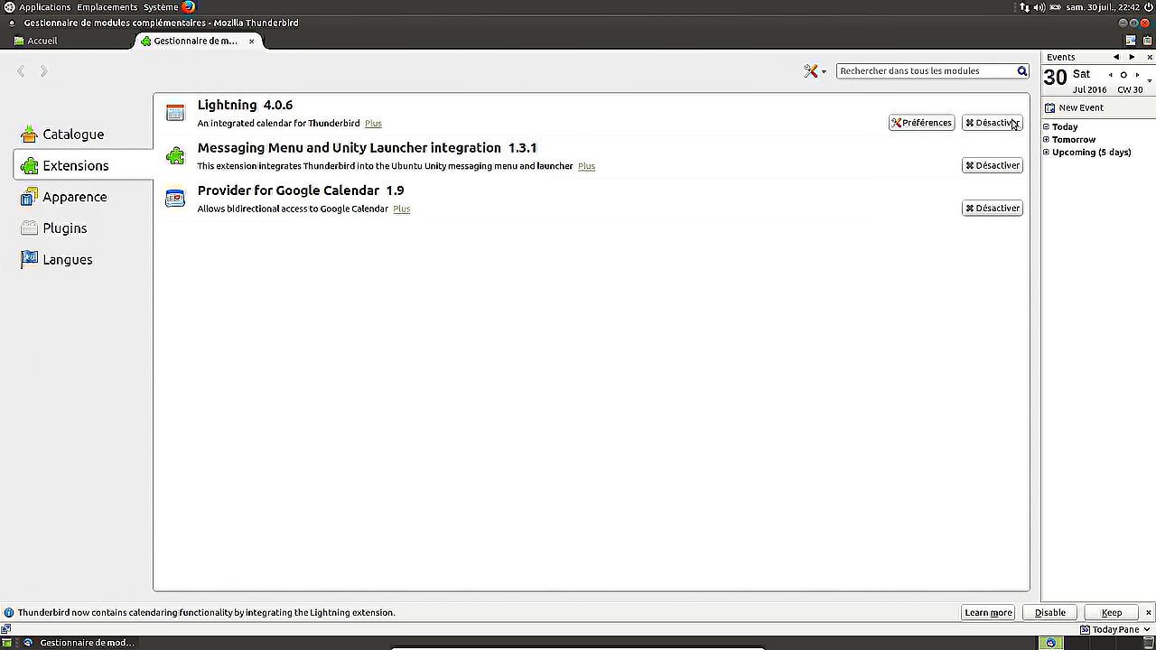
left_click(45, 7)
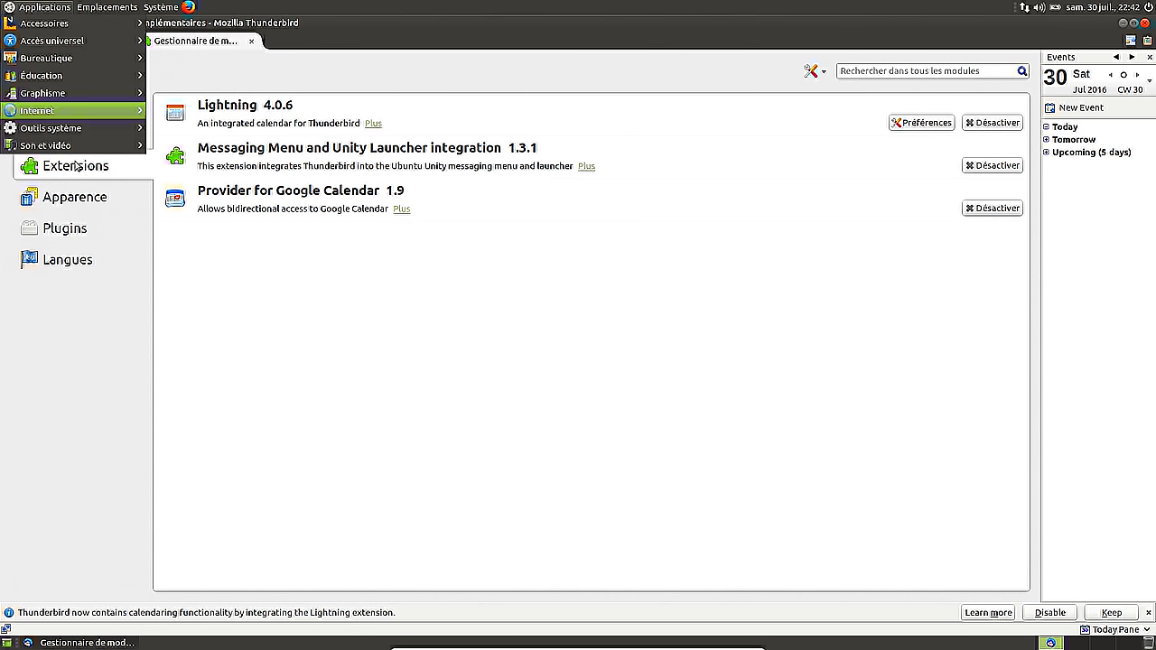
left_click(244, 238)
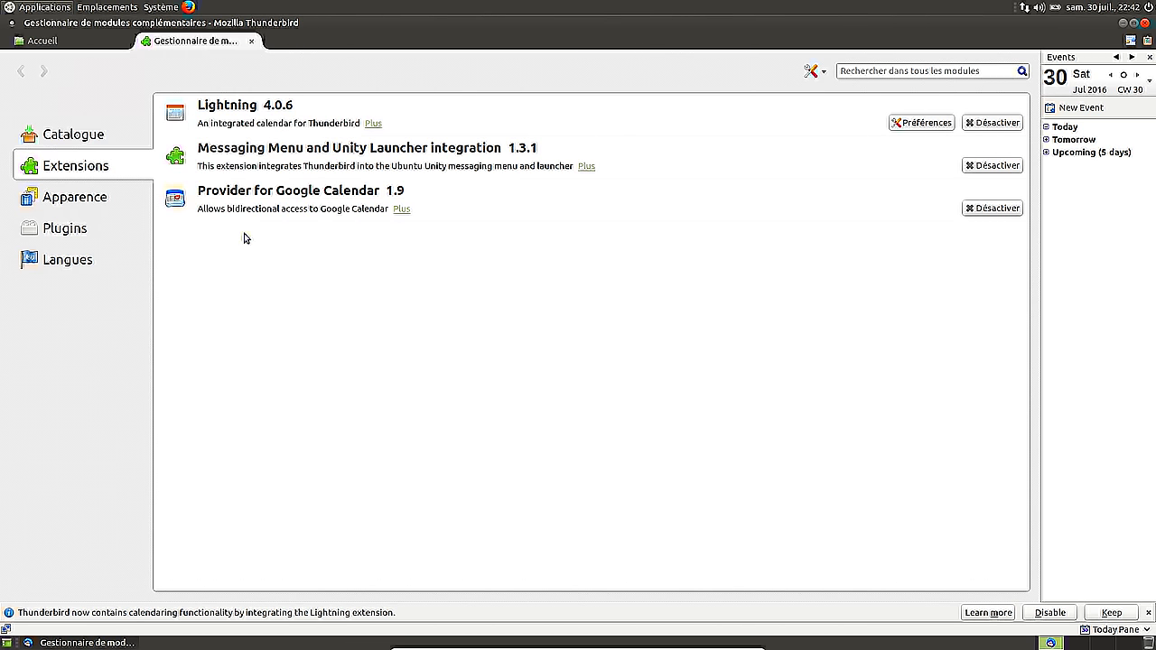
Close Thunderbird and start a root shell in a terminal with sudo -i, entering the account password
left_click(1145, 23)
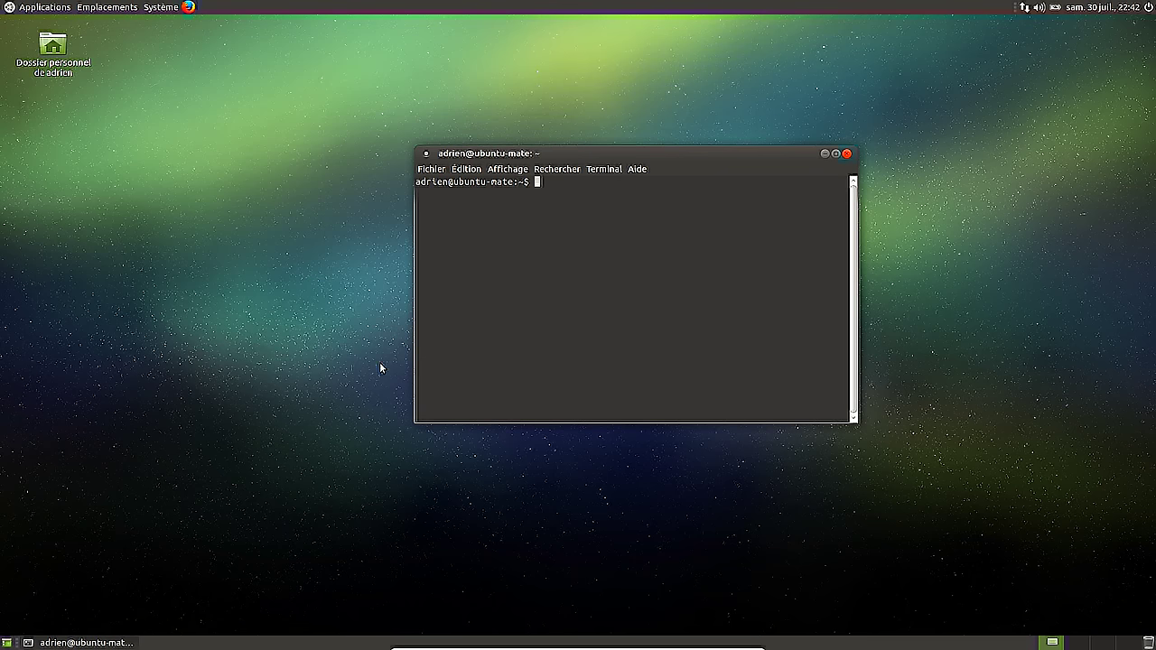
type("sudo -i")
key("Return")
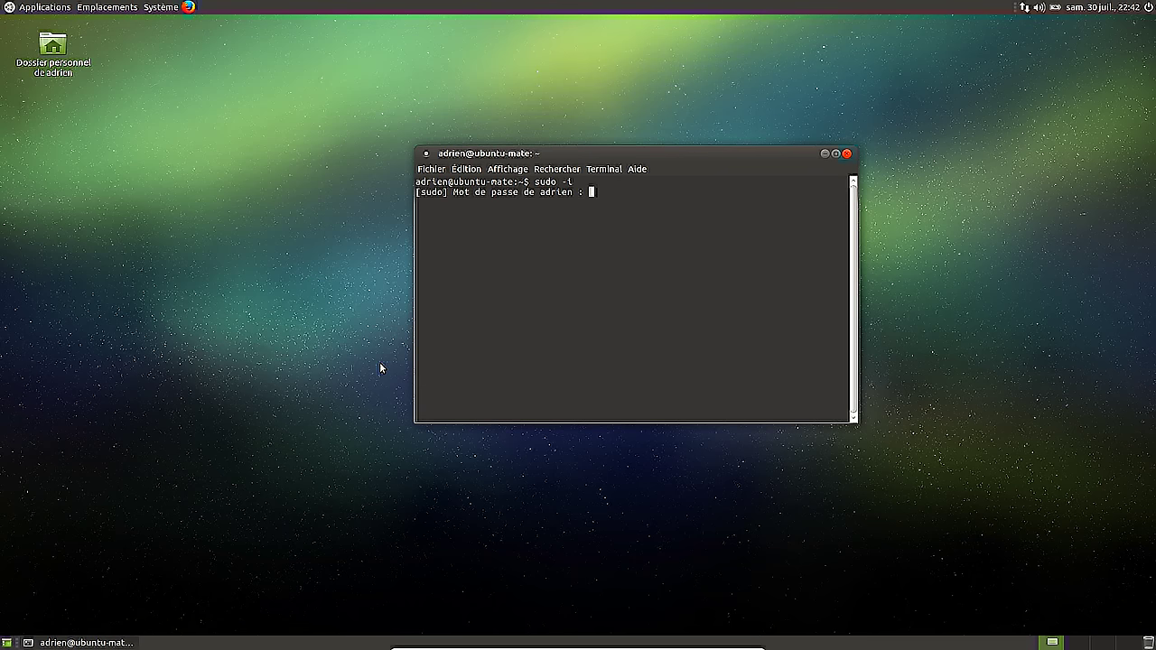
key("Return")
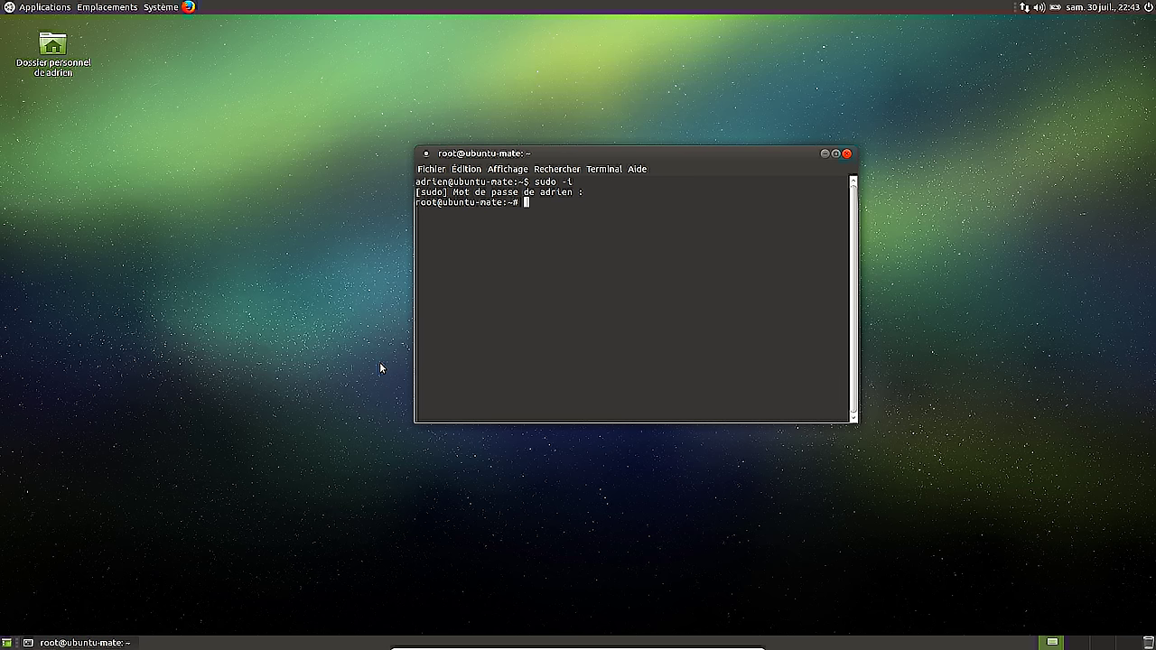
Remove the xul-ext-lightning package with apt and confirm the removal
type("apt remove xul-ext")
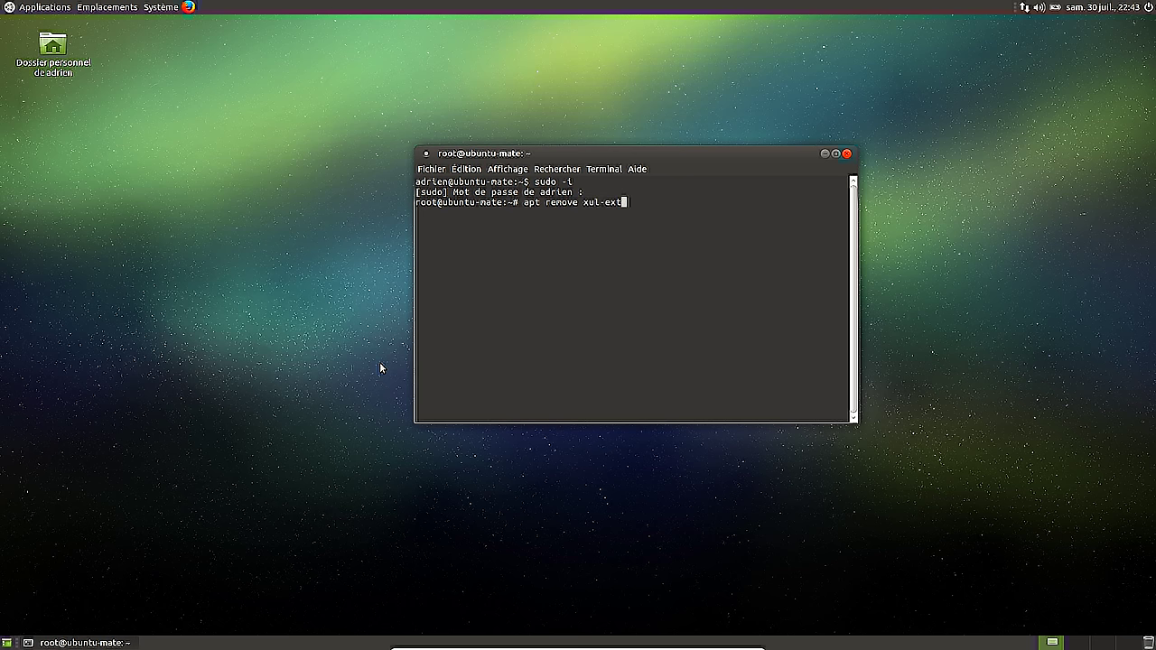
type("-lightning")
key("Return")
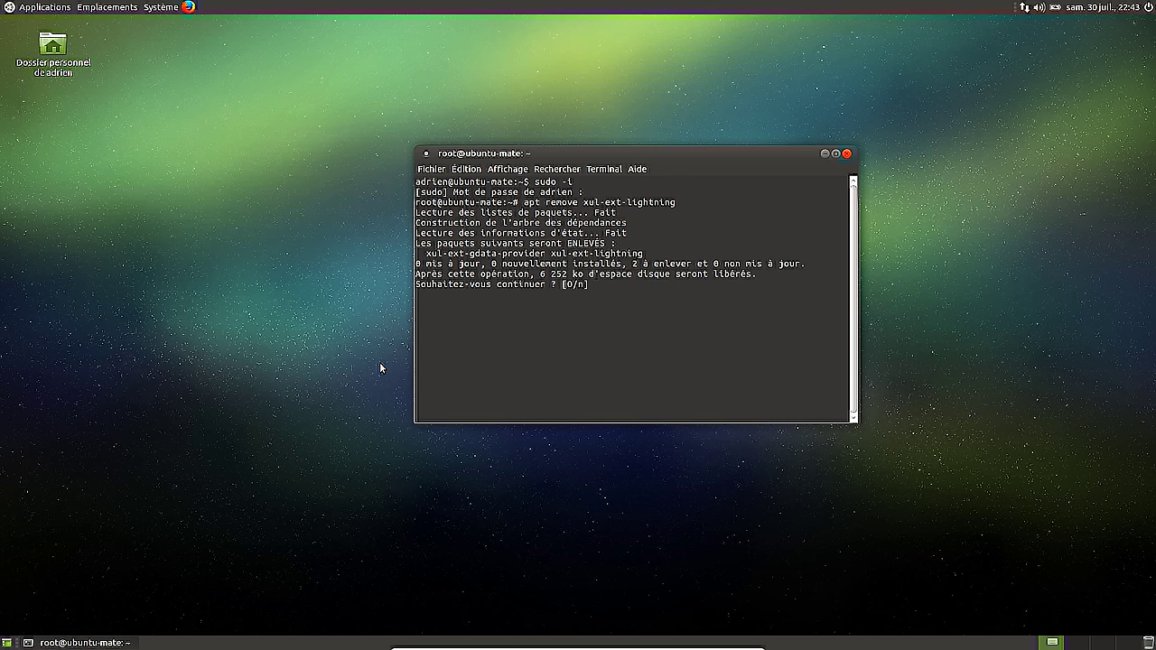
type("o")
key("Return")
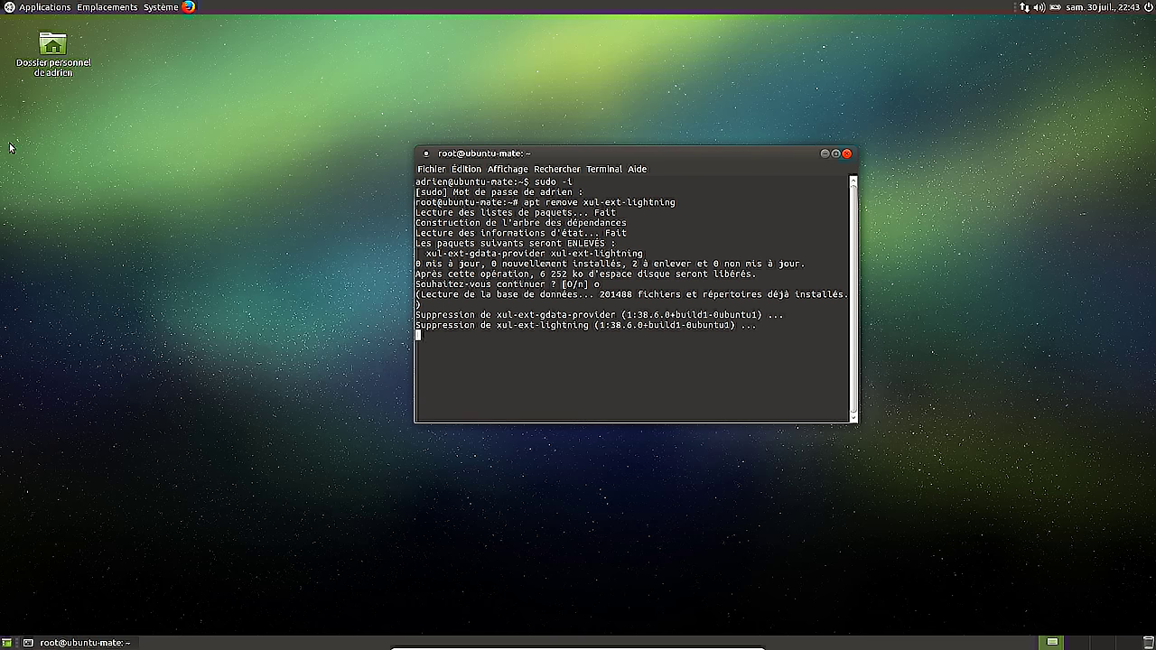
Launch Thunderbird again and dismiss its welcome dialog
left_click(44, 7)
mouse_move(94, 105)
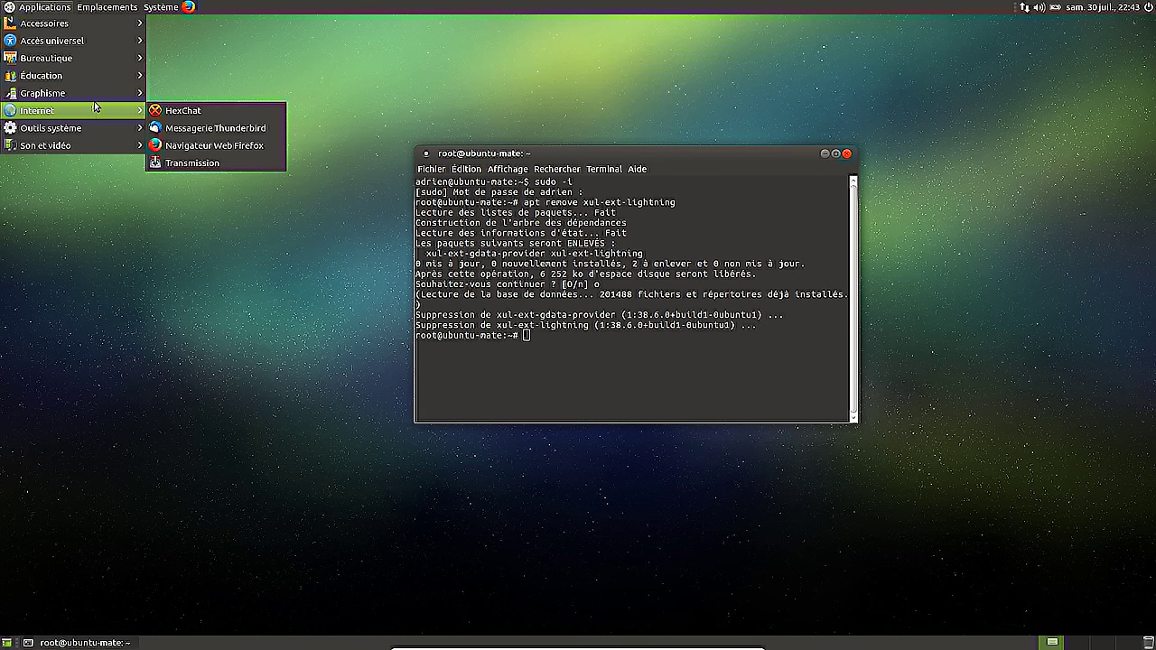
left_click(217, 128)
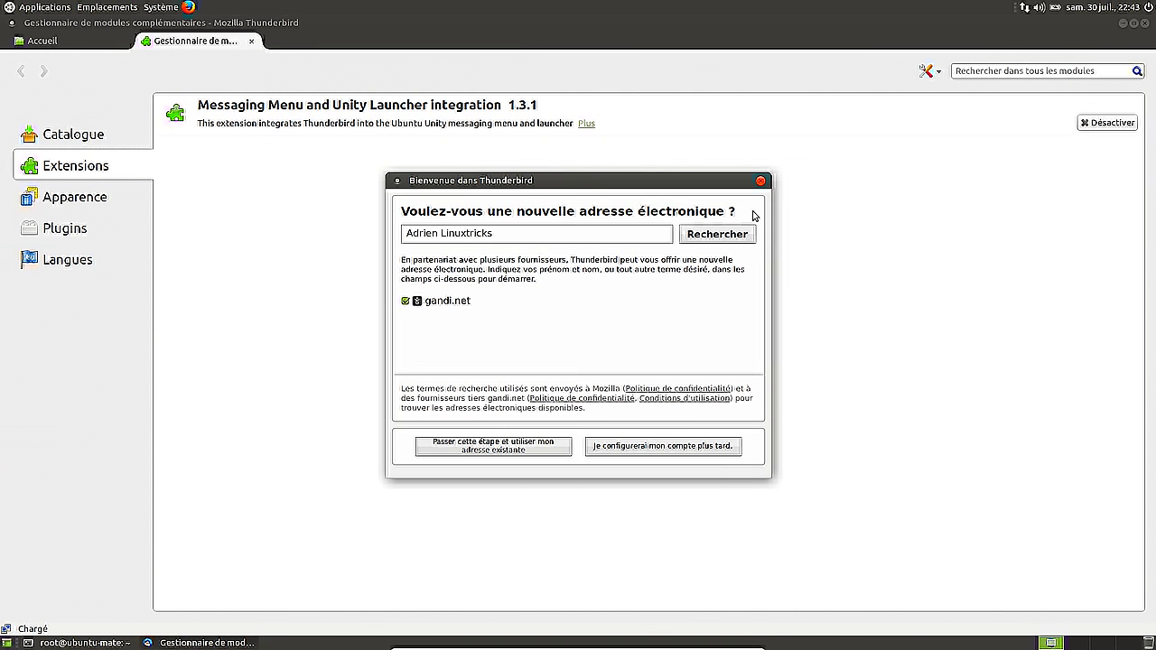
left_click(760, 181)
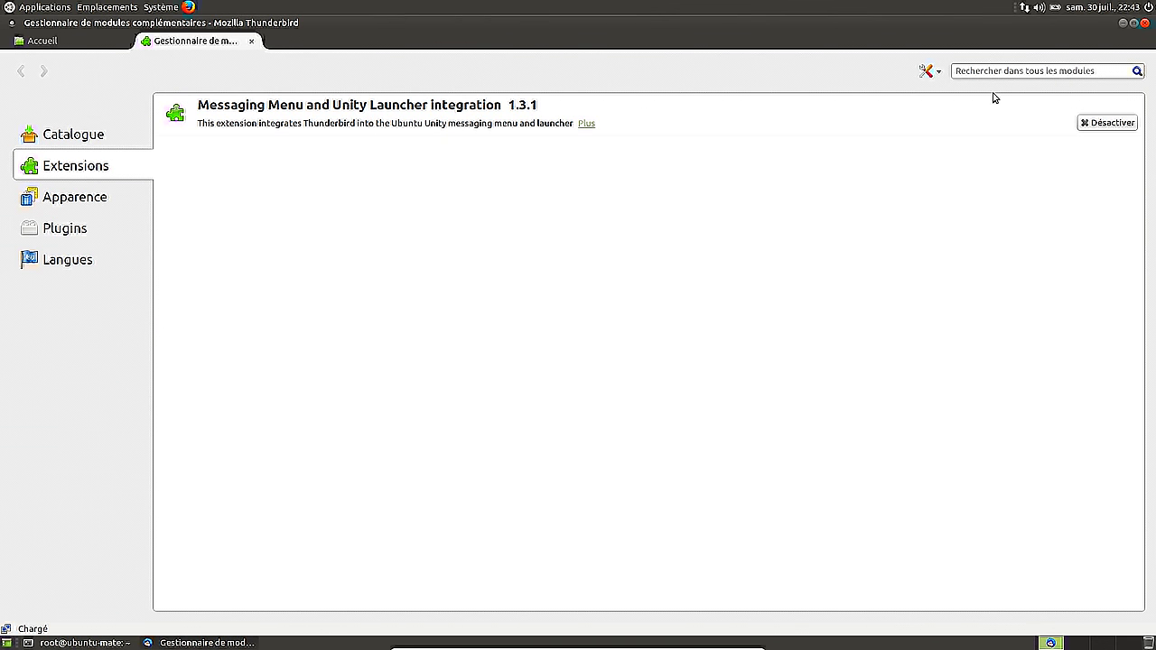
Search Thunderbird's available add-ons for "lightni" and install Lightning 4.0.5.2
left_click(1048, 72)
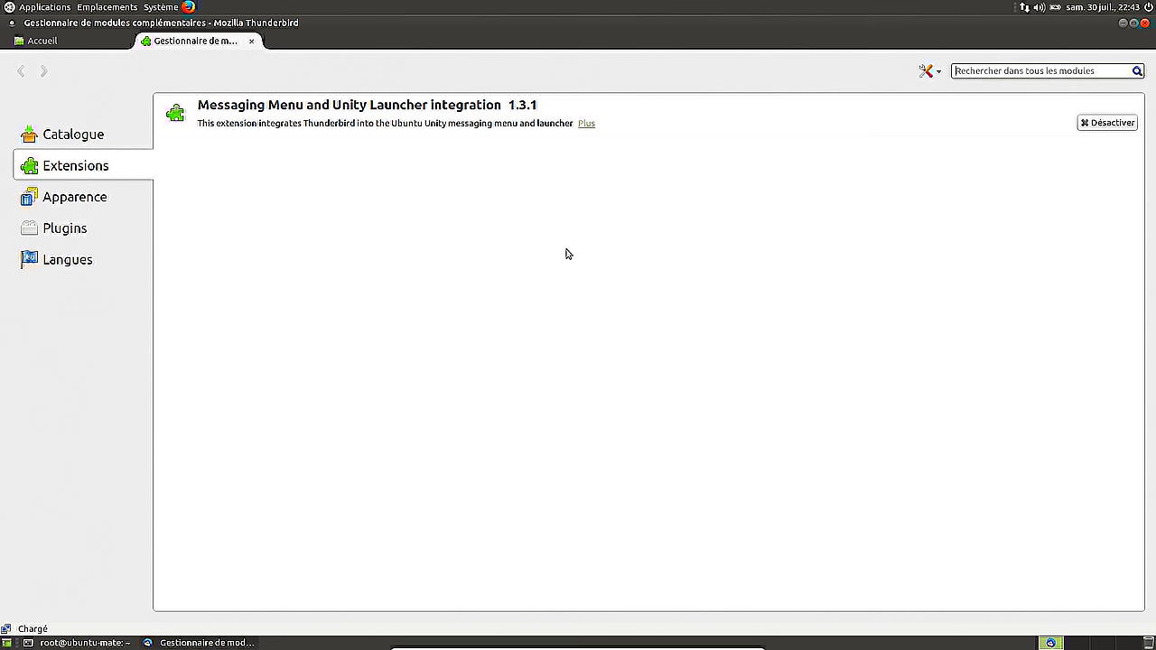
type("lightni")
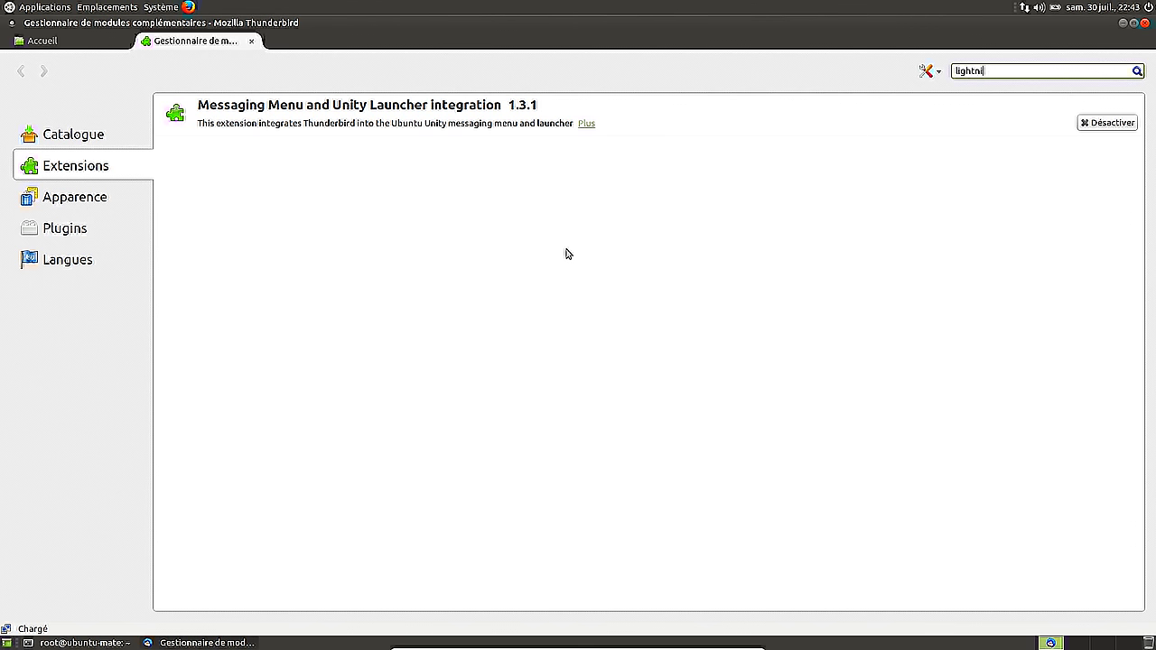
key("Return")
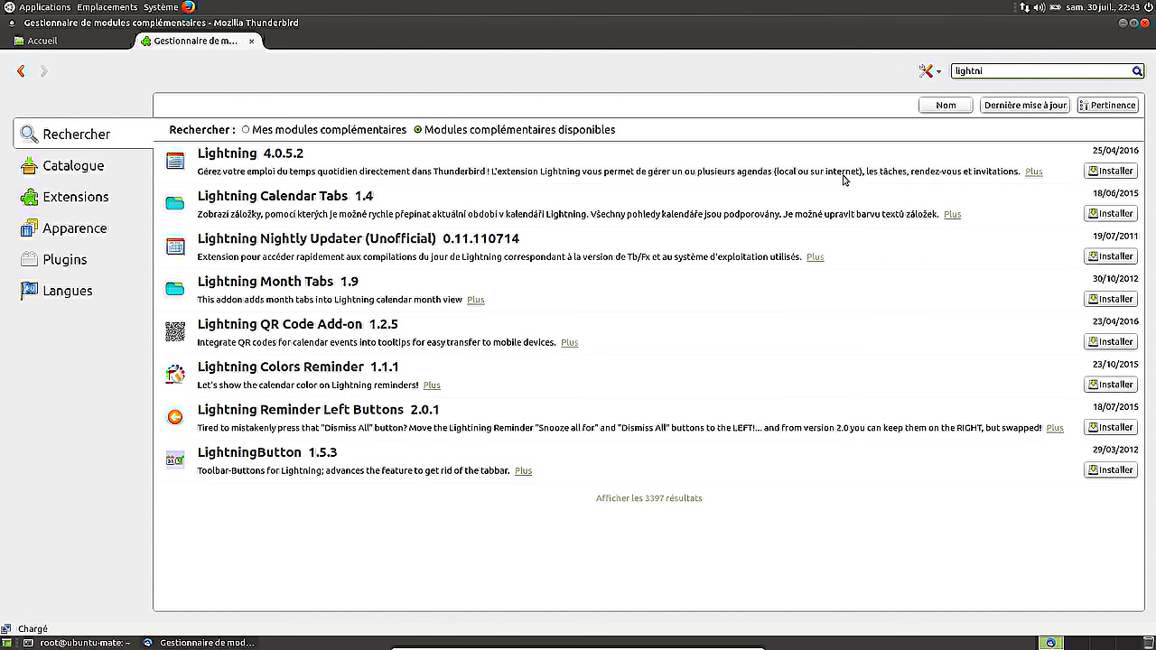
left_click(1111, 171)
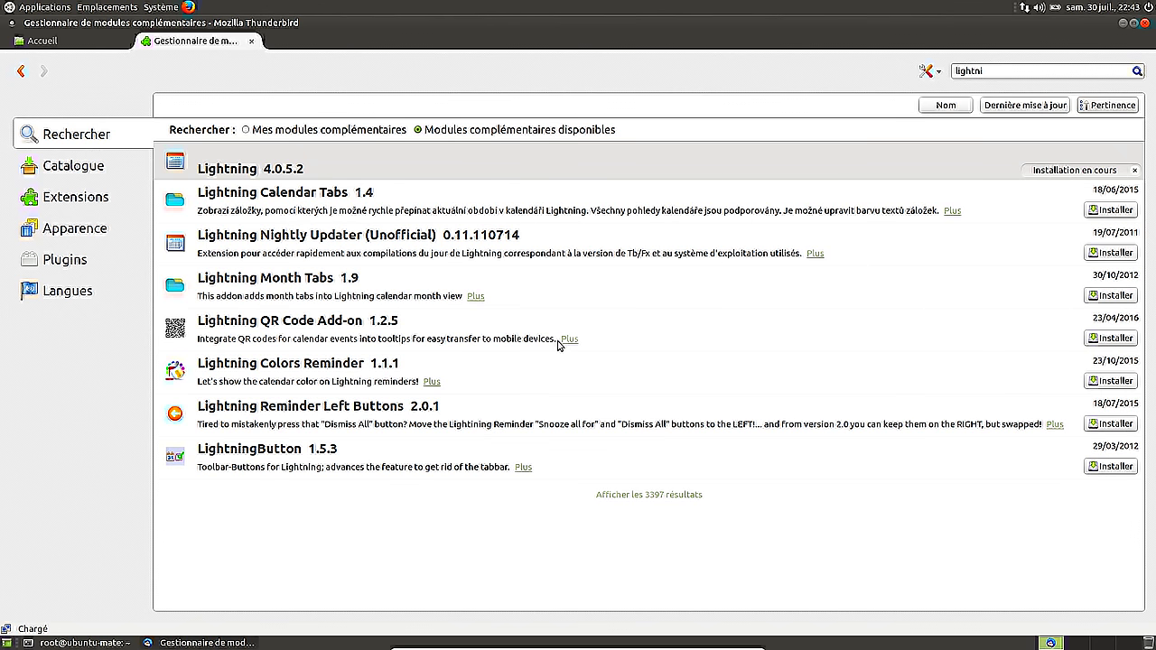
left_click(1008, 72)
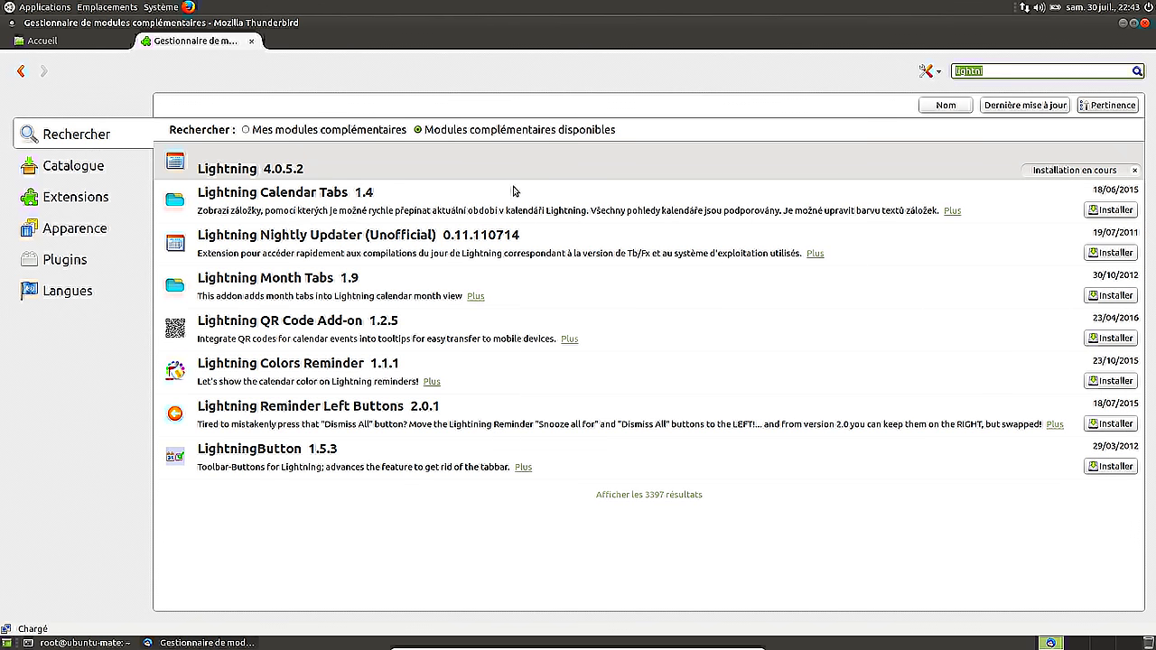
Search the available add-ons for "google pro", install Provider for Google Calendar 2.7, and restart Thunderbird, dismissing its welcome dialog
type("google pro")
key("Return")
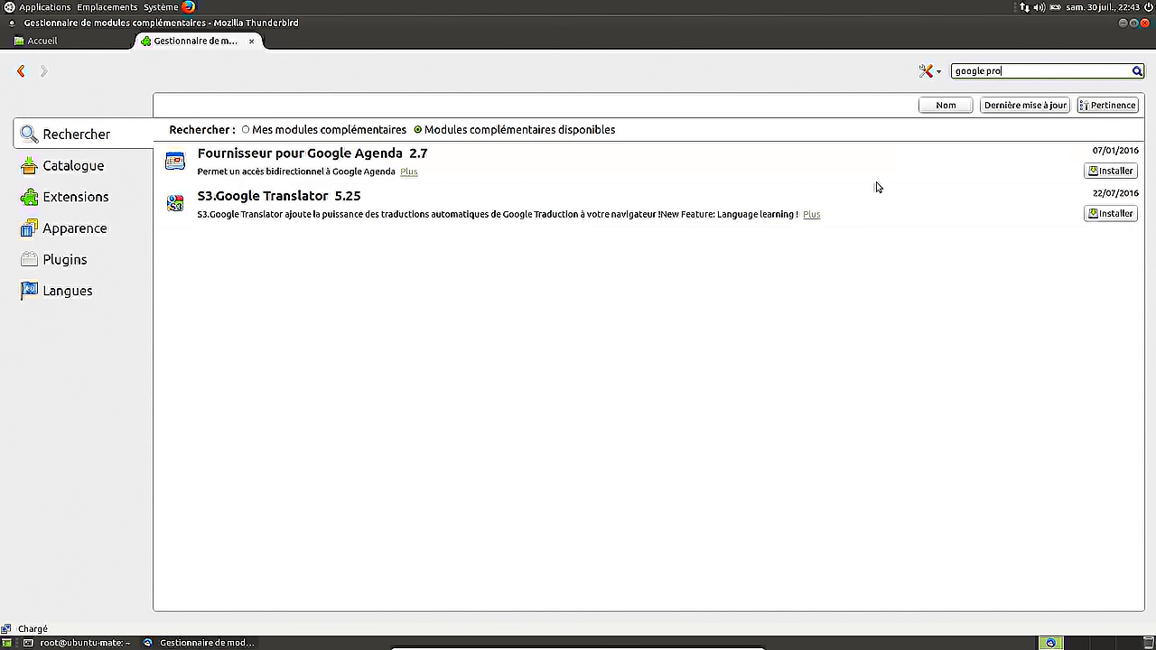
left_click(1104, 174)
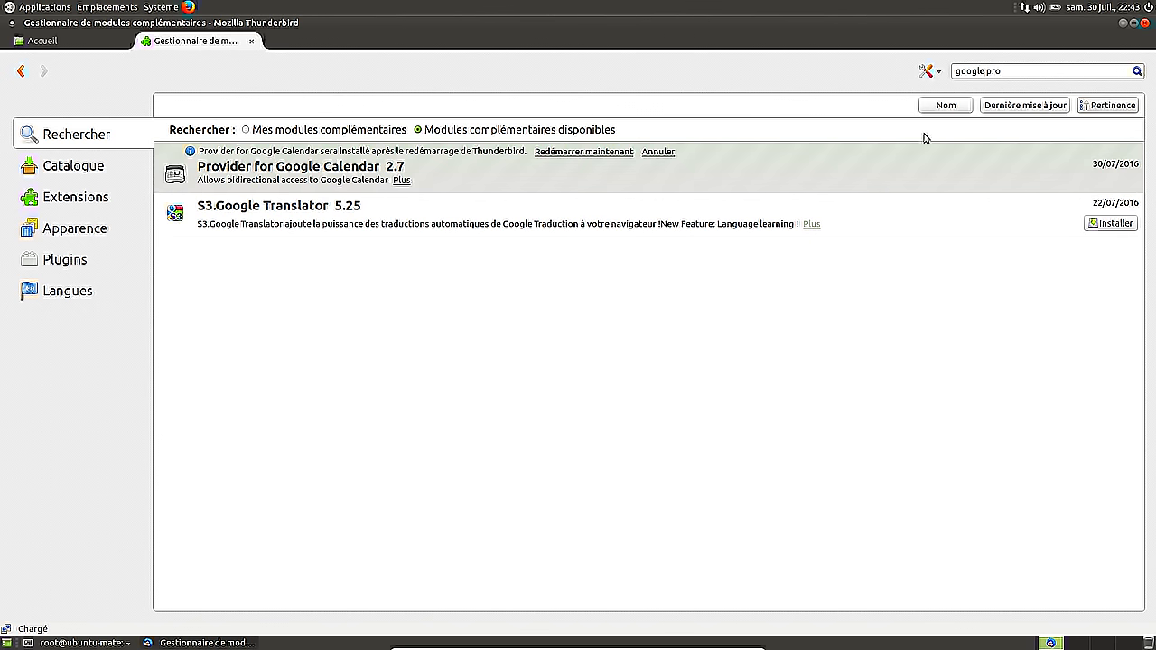
left_click(567, 150)
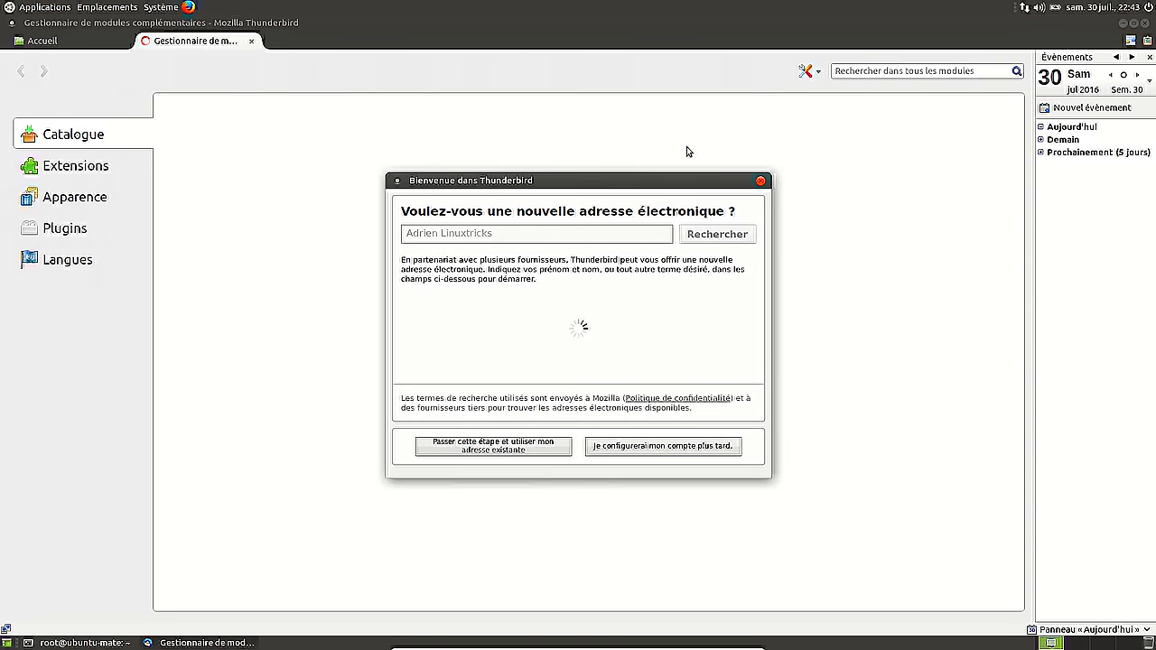
left_click(761, 181)
Check the Google Agenda format among the network options for creating a new calendar, and leave the wizard without creating one
left_click(72, 40)
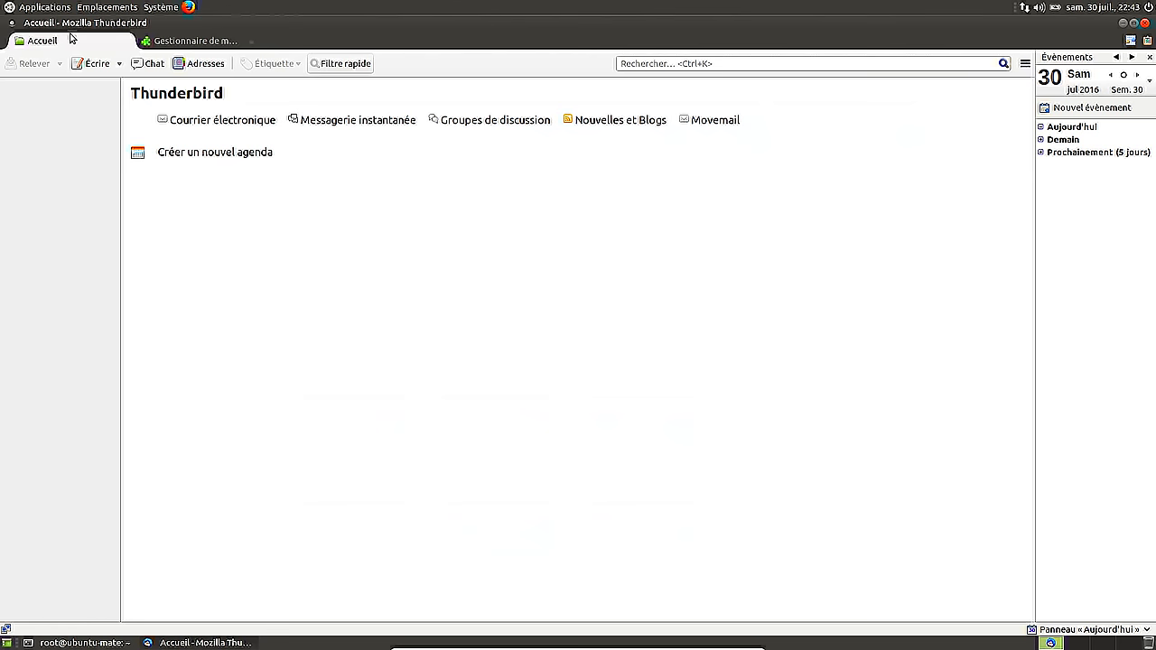
left_click(220, 152)
left_click(488, 287)
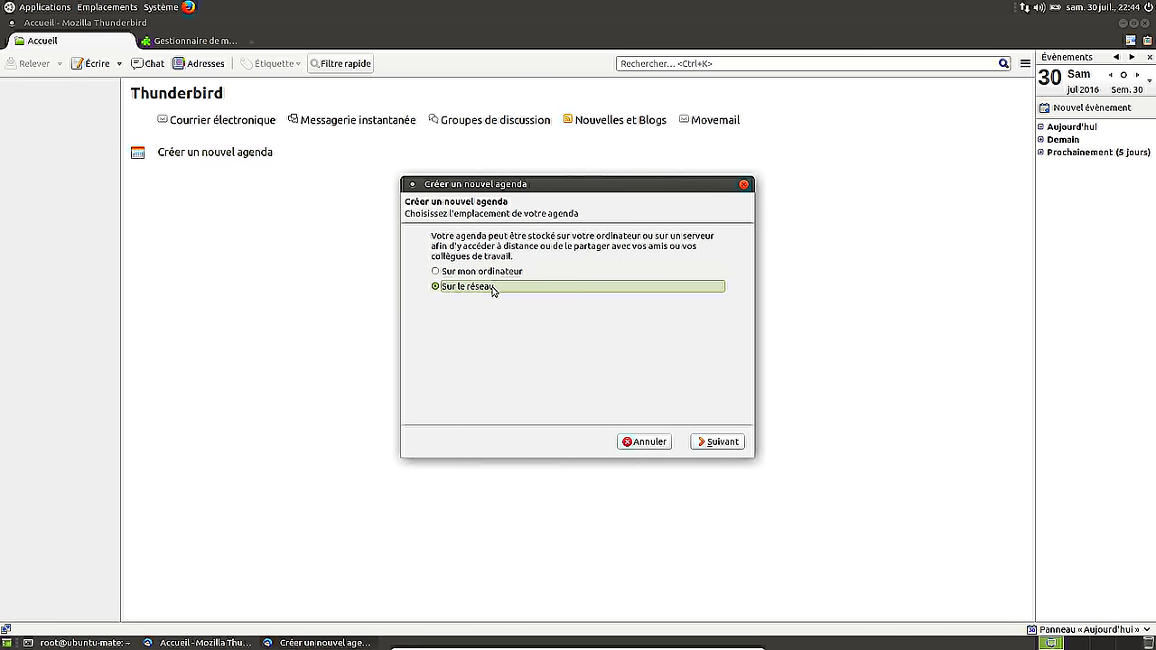
left_click(716, 441)
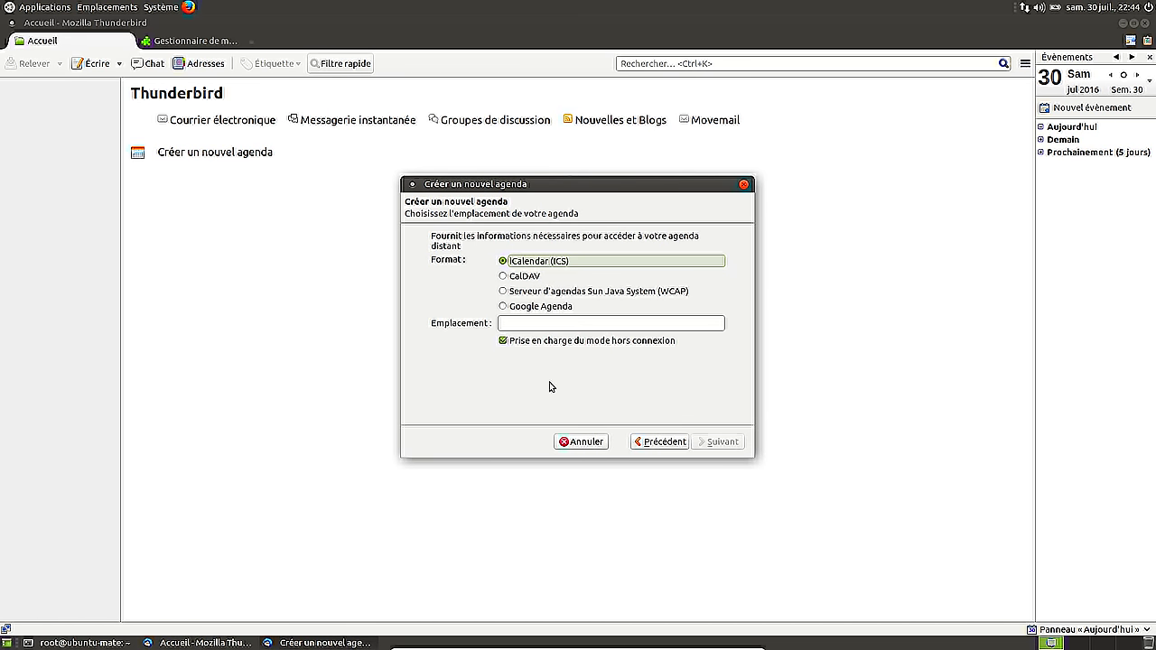
left_click(531, 308)
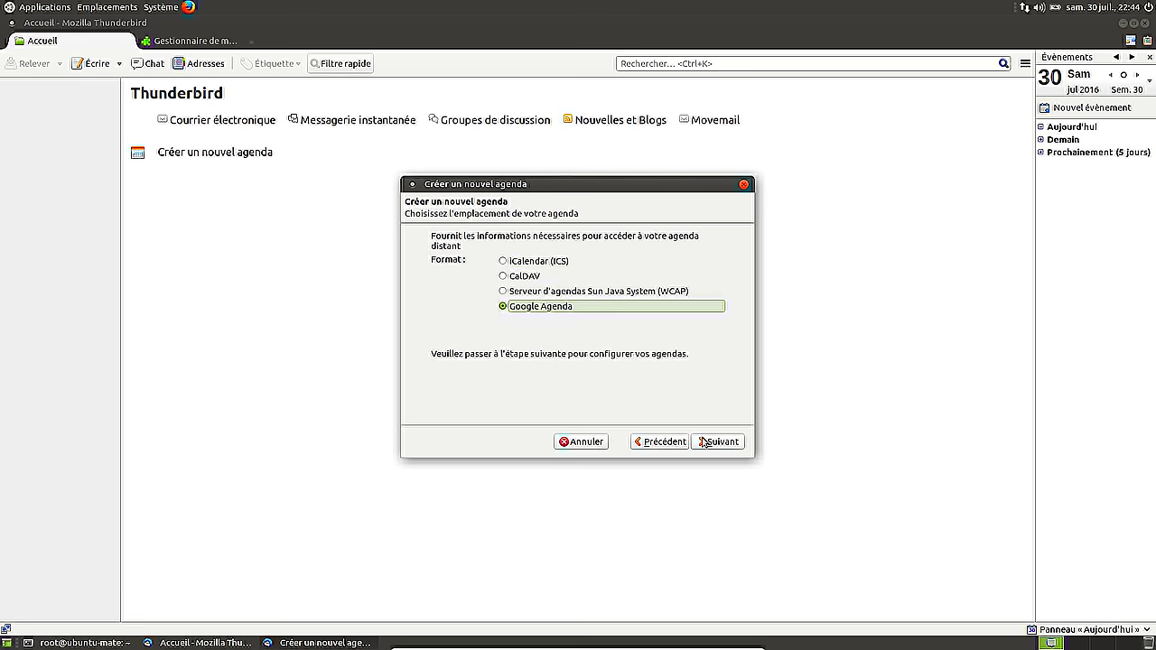
left_click(560, 445)
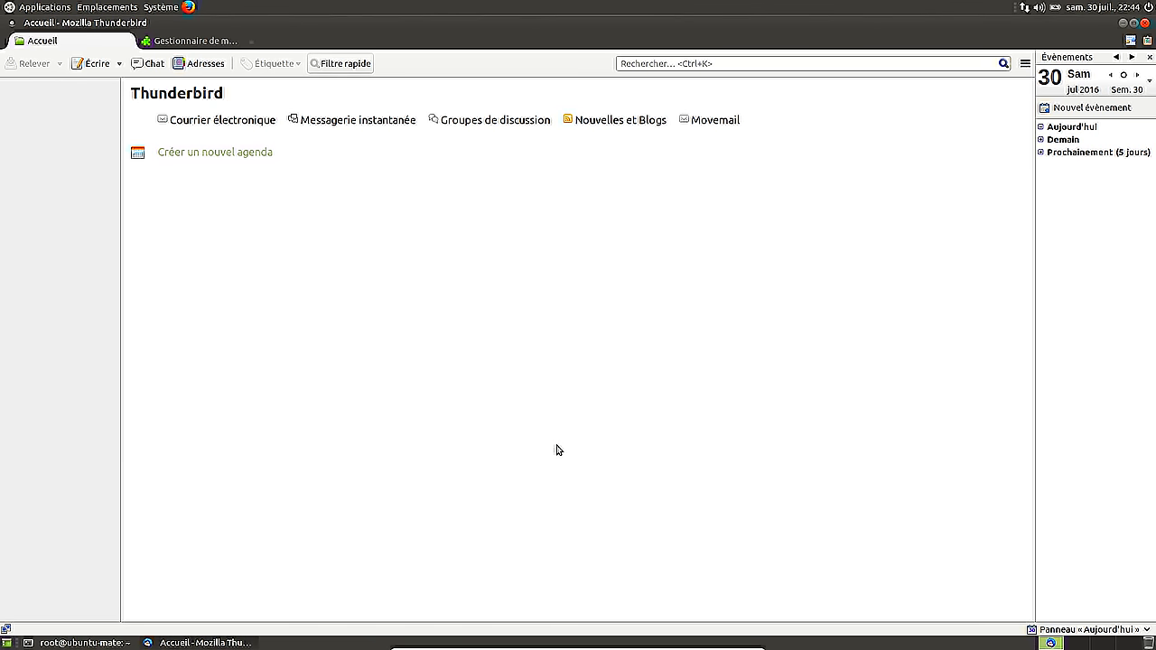
Close Thunderbird and the root terminal, and launch the VLC media player
left_click(1145, 23)
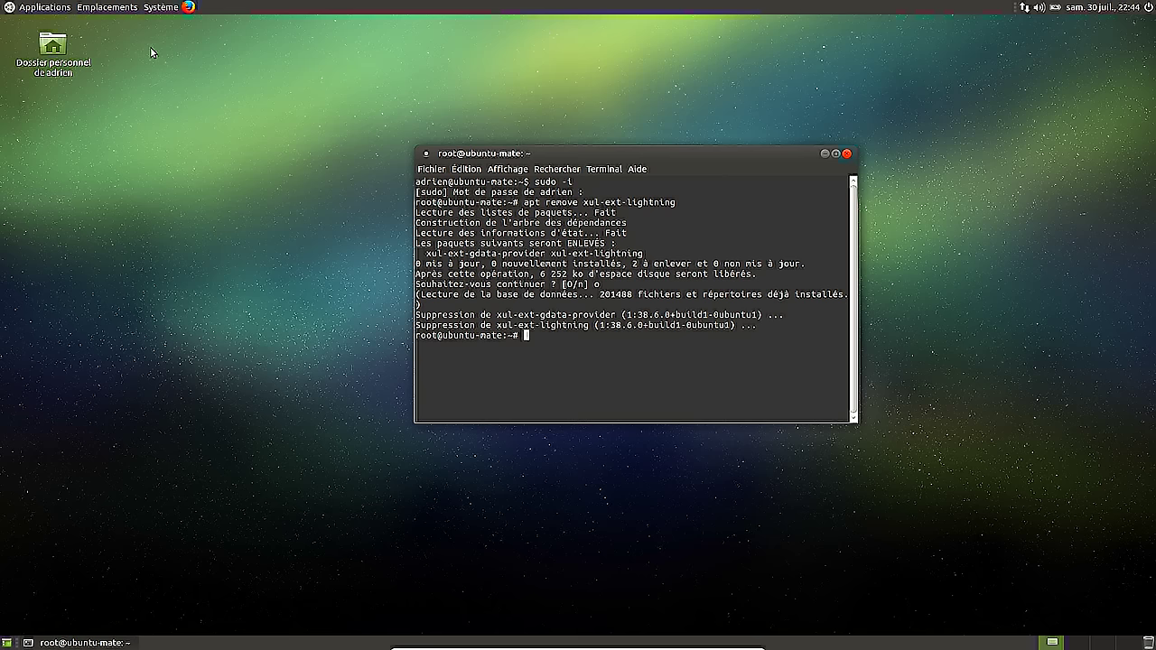
left_click(847, 154)
left_click(43, 7)
mouse_move(45, 94)
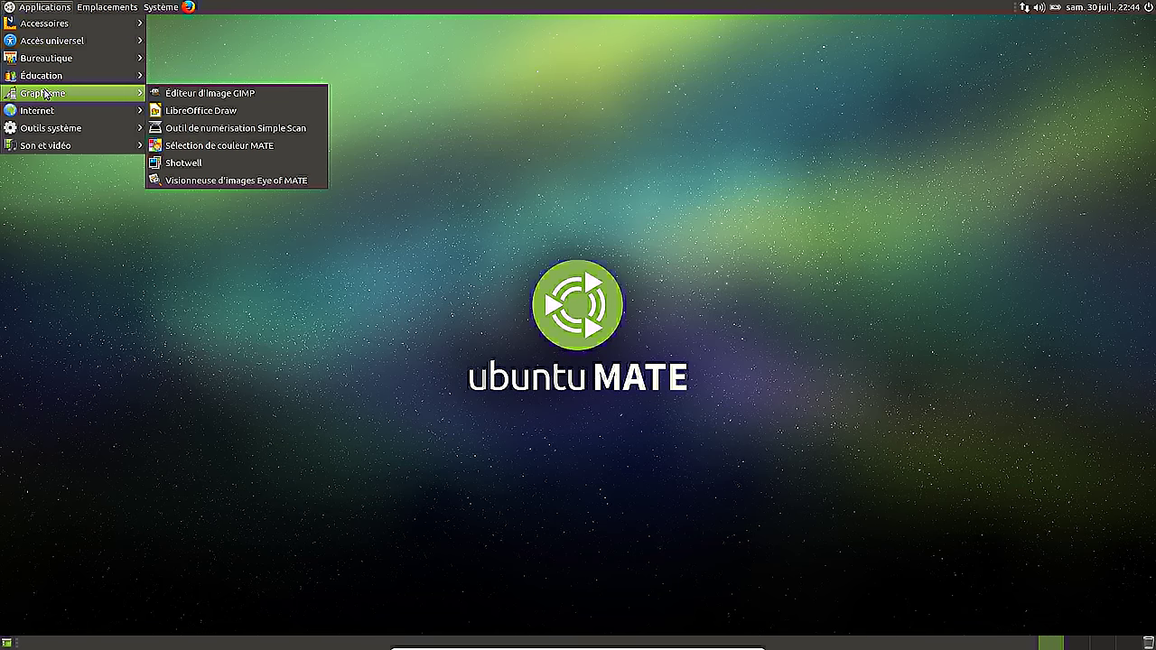
mouse_move(70, 133)
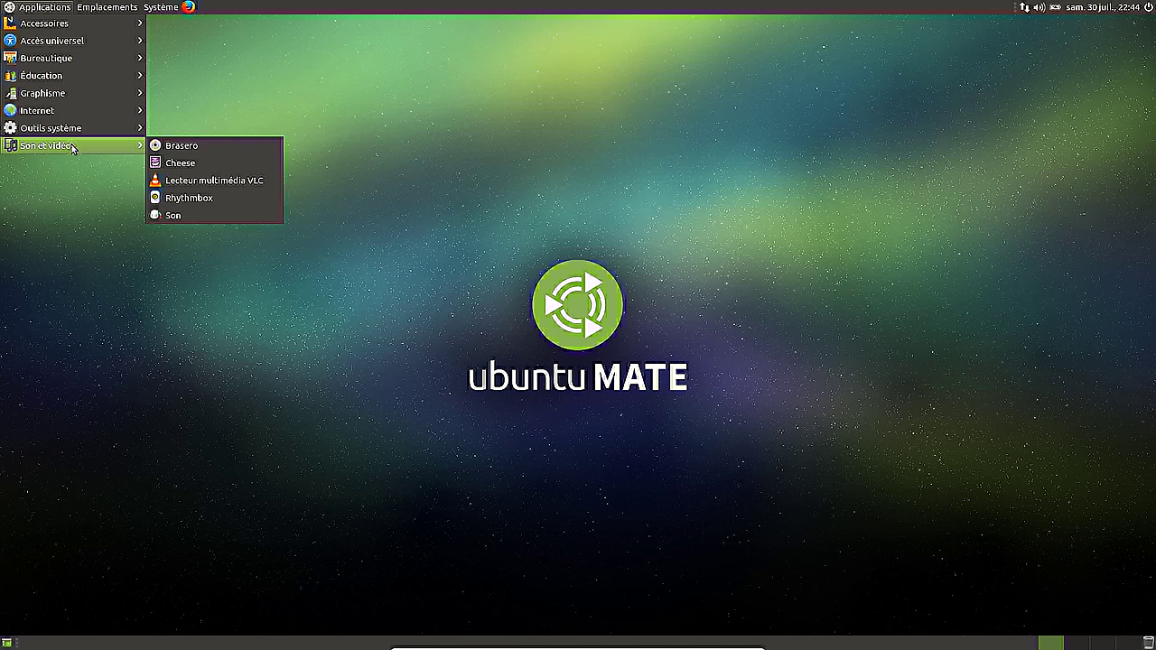
left_click(195, 181)
Launch Rhythmbox, view its version information, and close the information dialog
left_click(44, 6)
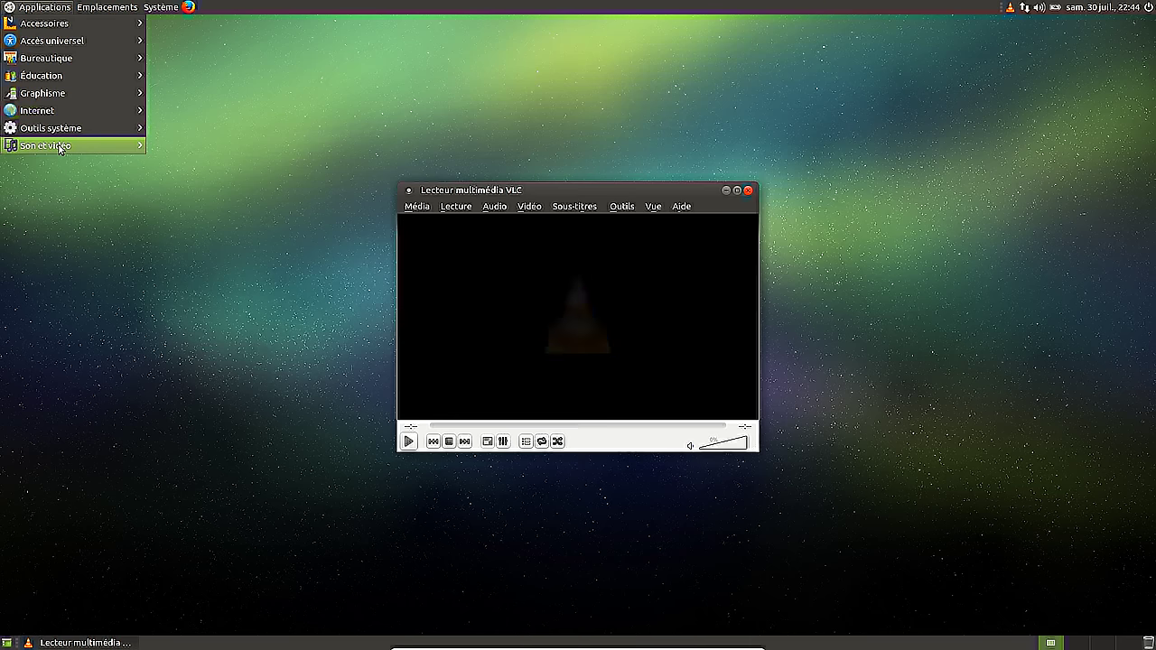
mouse_move(57, 142)
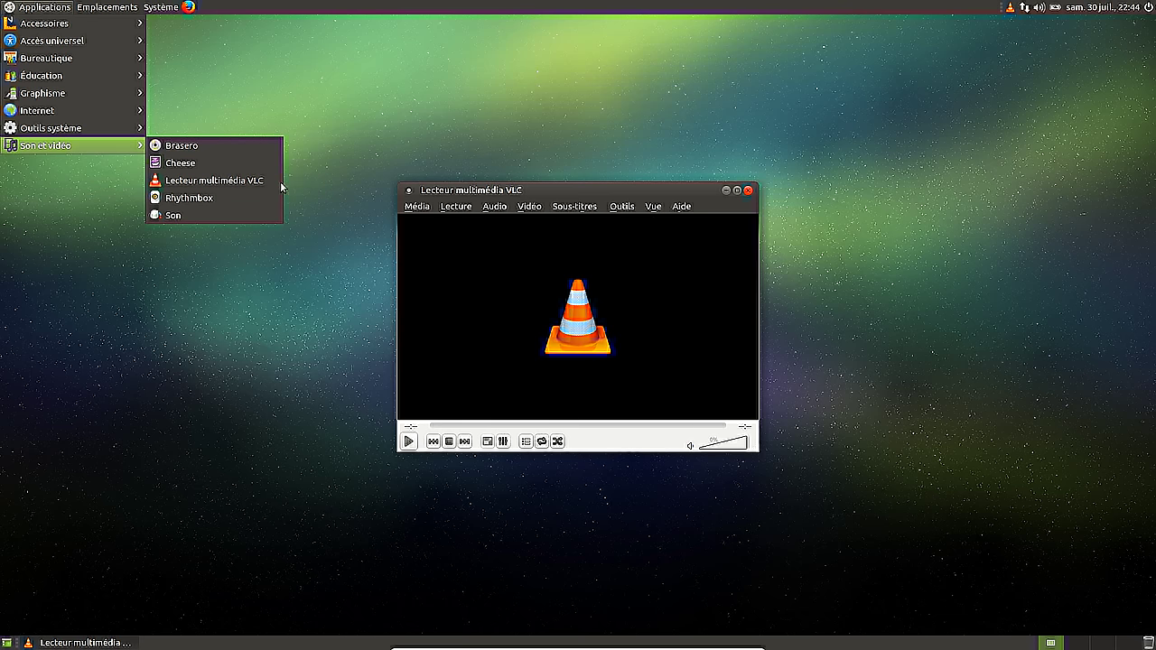
left_click(173, 204)
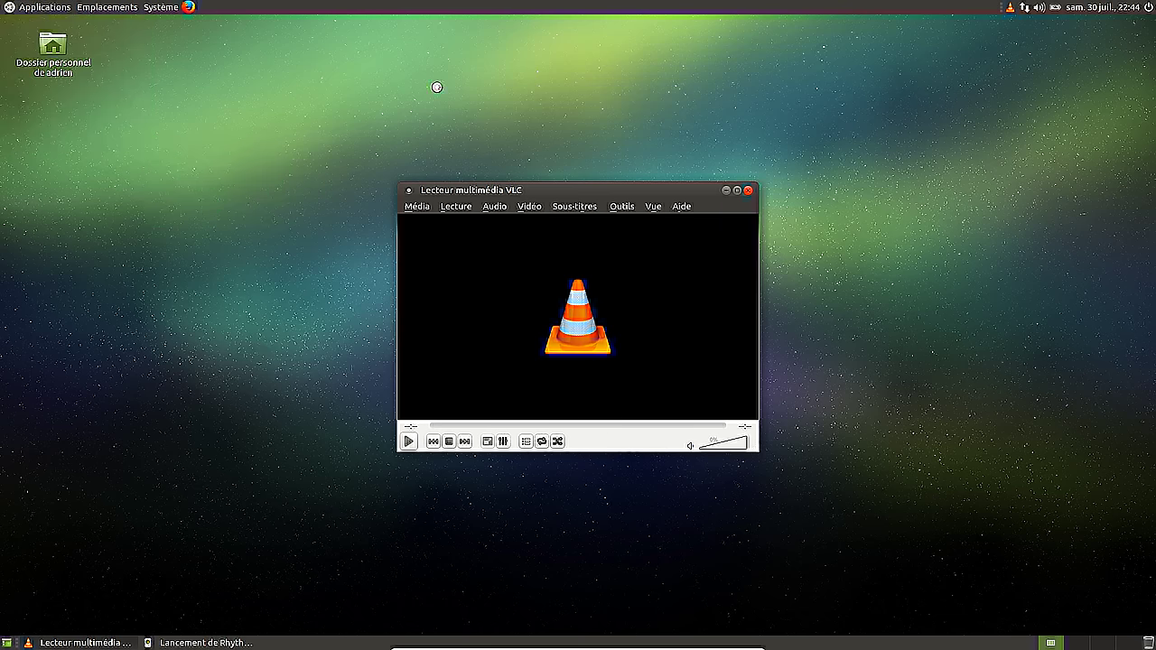
left_click(201, 39)
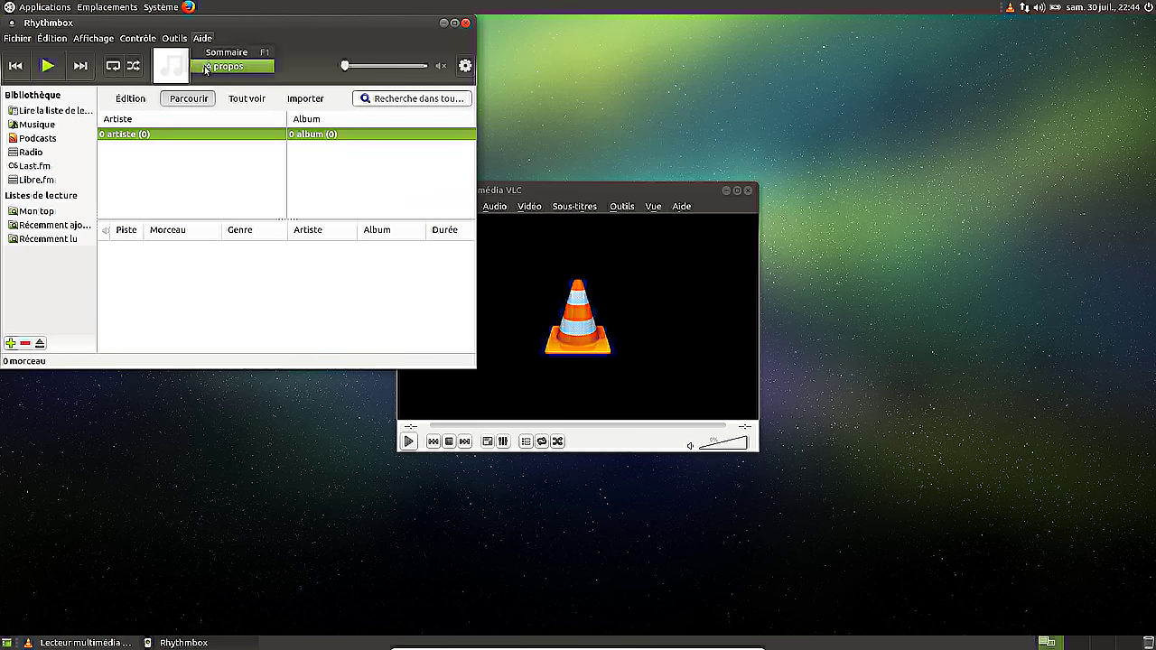
left_click(214, 67)
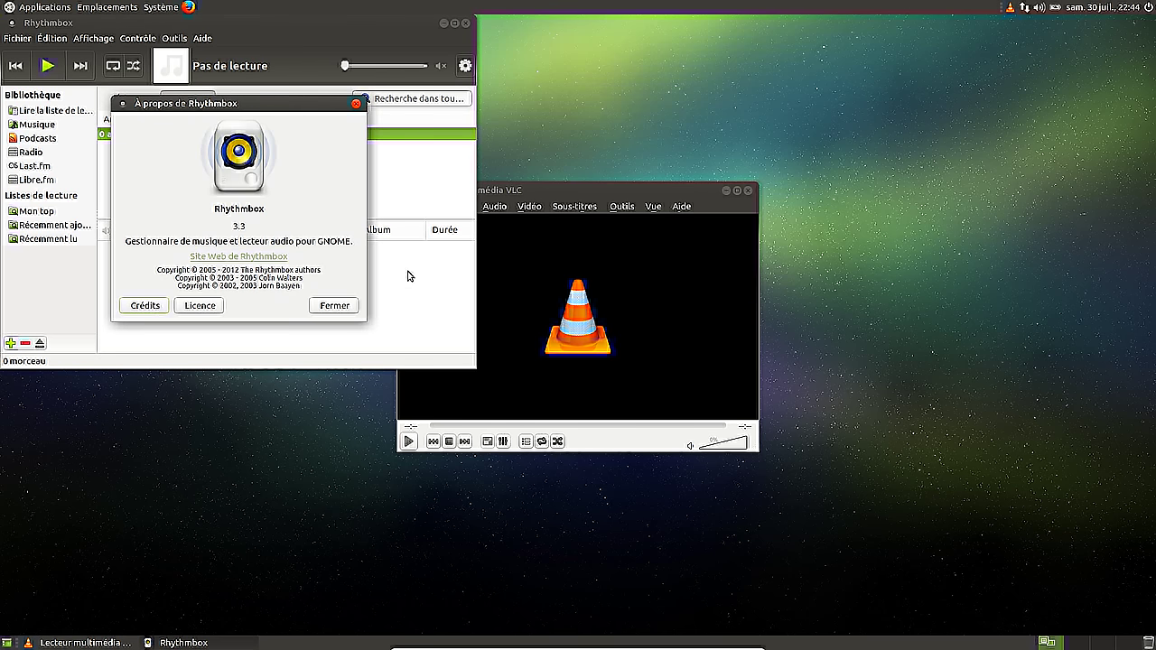
left_click(331, 305)
View VLC's version information, and close both VLC and Rhythmbox
left_click(679, 207)
left_click(699, 238)
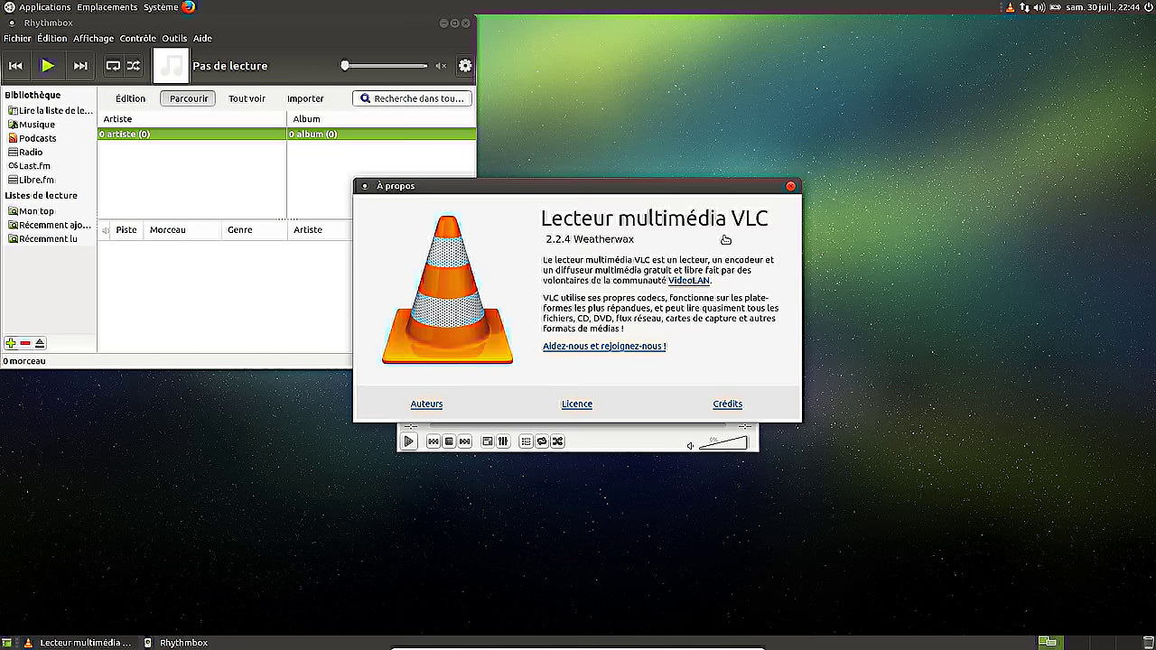
left_click(791, 187)
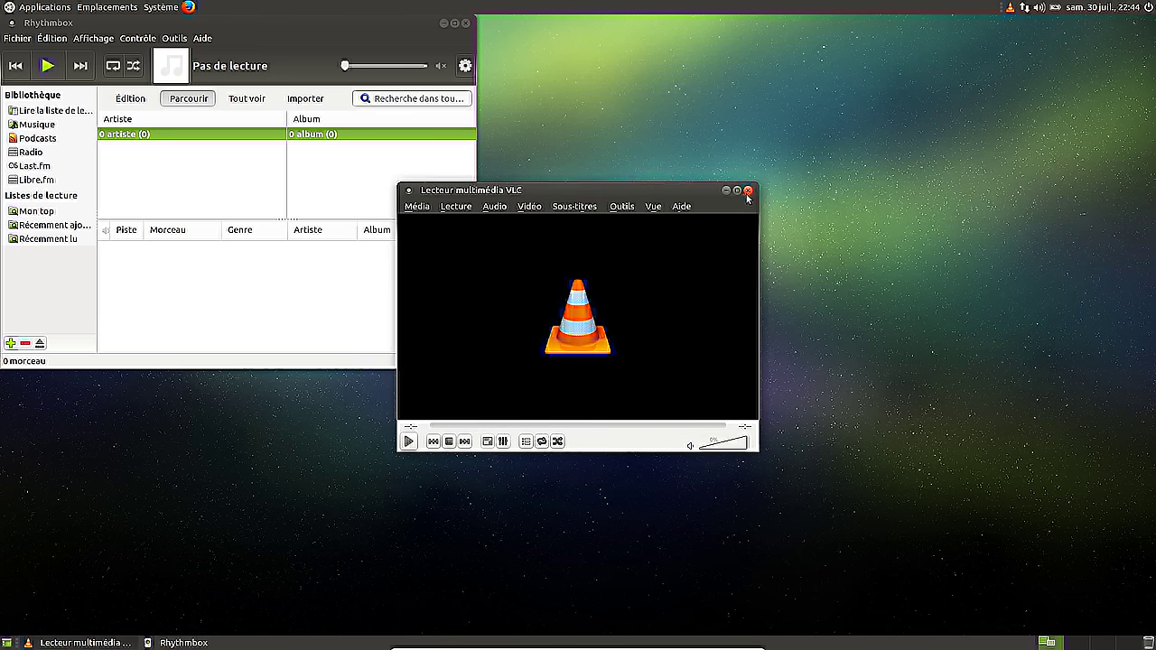
left_click(748, 192)
left_click(463, 23)
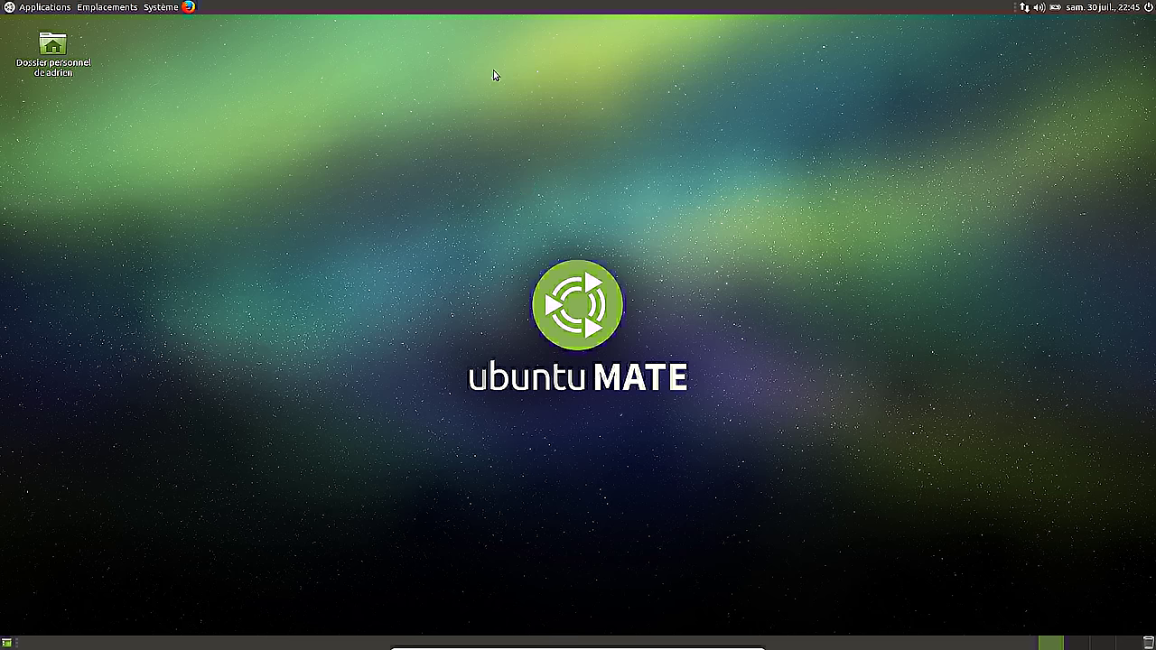
Open the desktop appearance preferences and examine the Ambiant-MATE theme's customization options for controls, colours, window borders and icons
left_click(159, 9)
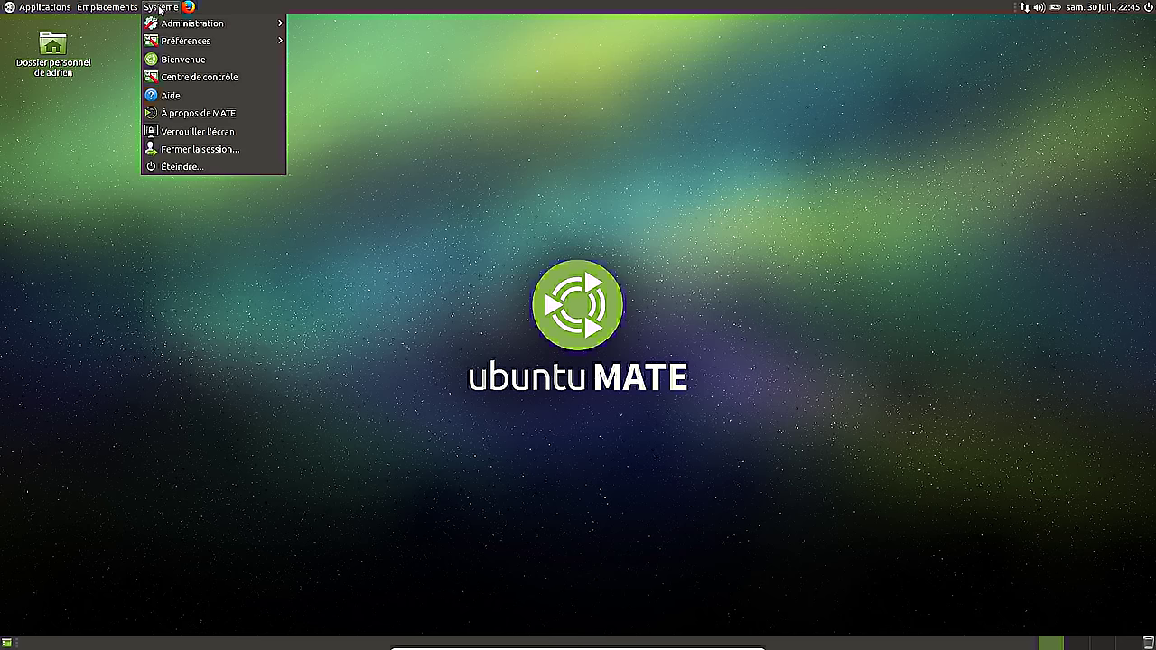
mouse_move(217, 41)
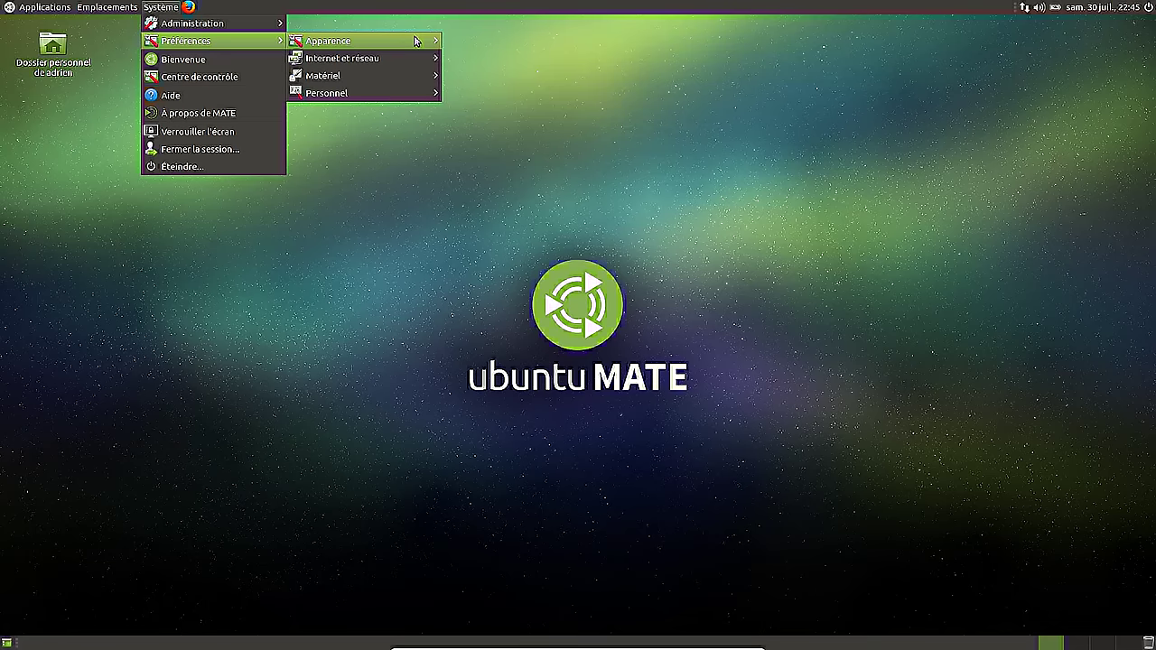
mouse_move(415, 40)
left_click(568, 38)
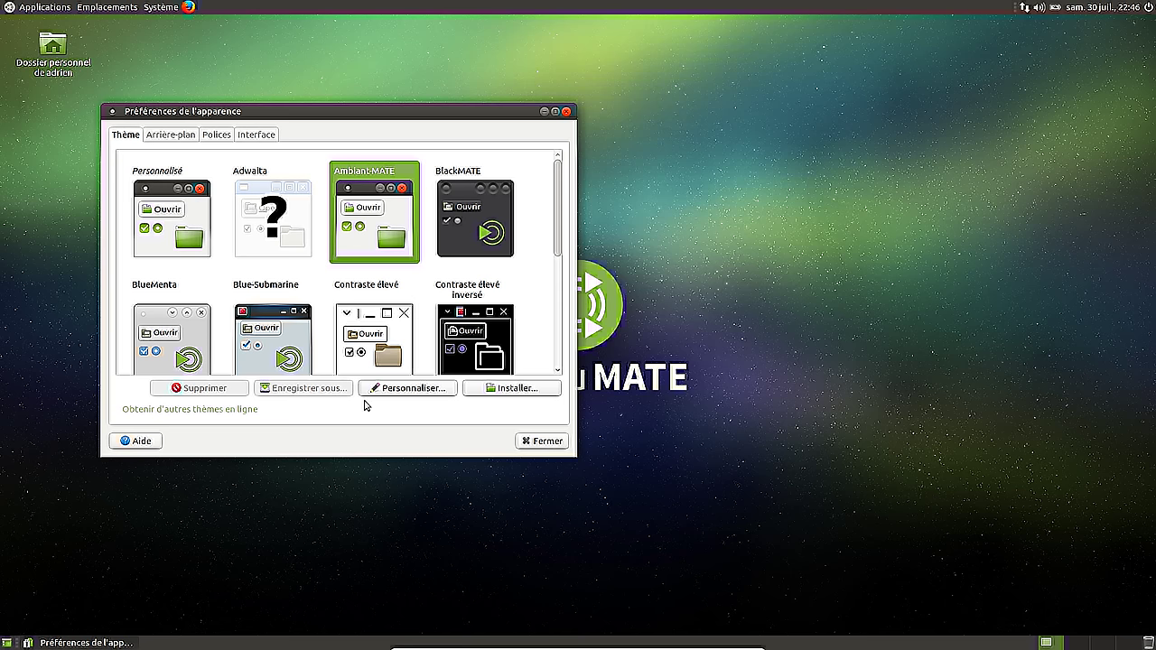
left_click(403, 389)
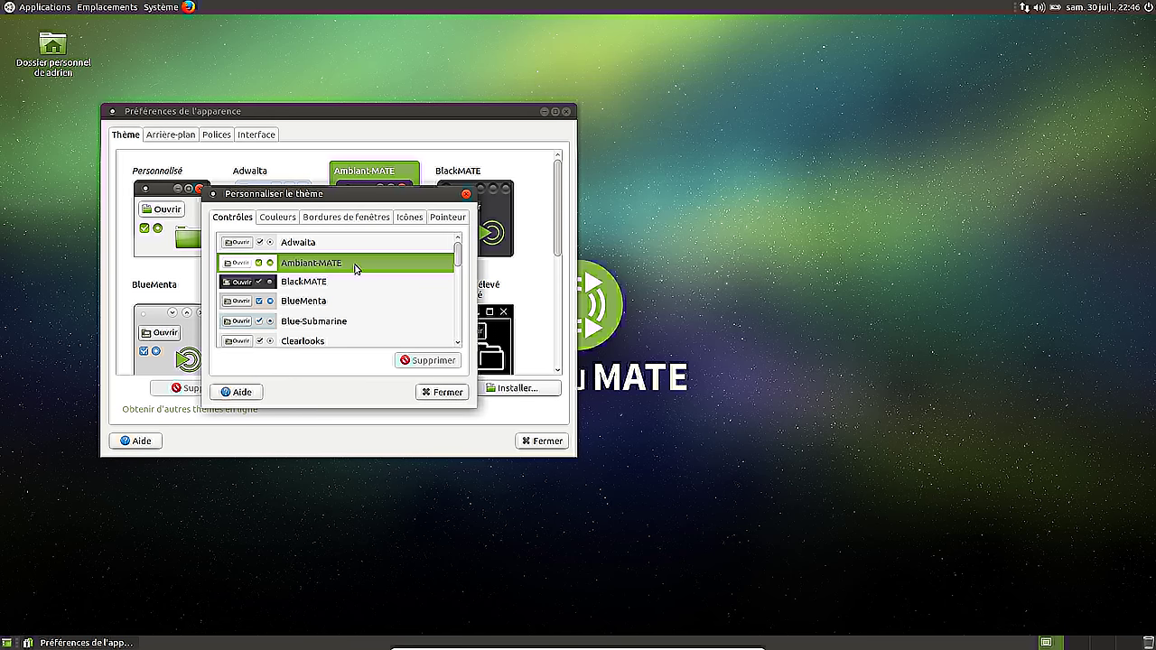
left_click(284, 221)
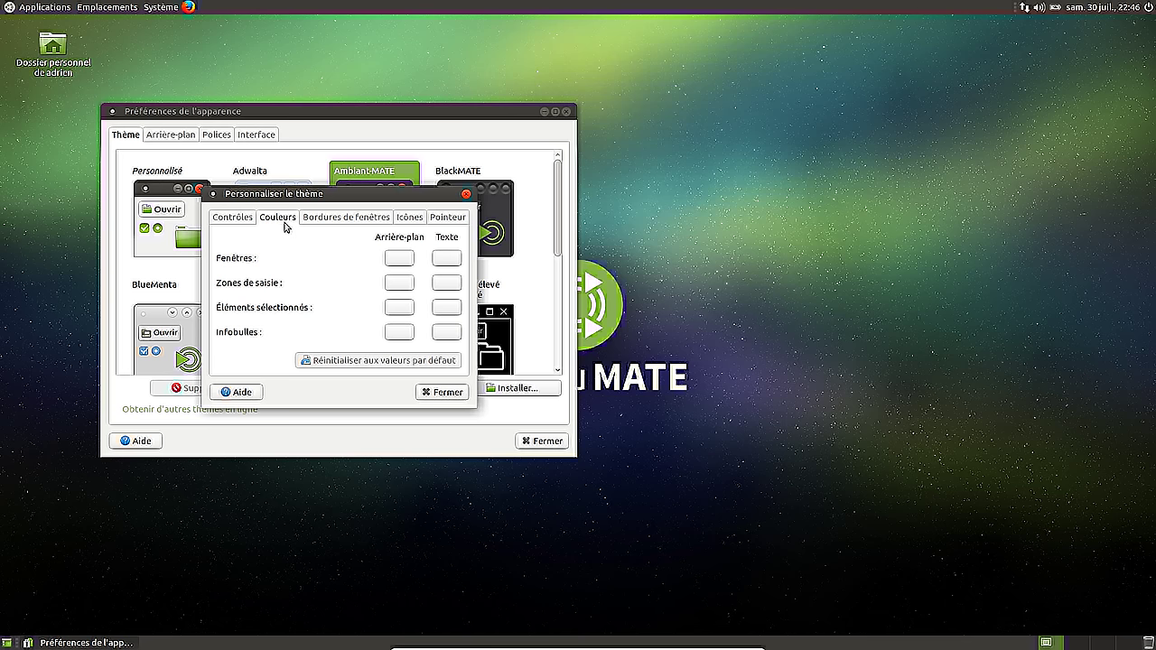
left_click(369, 220)
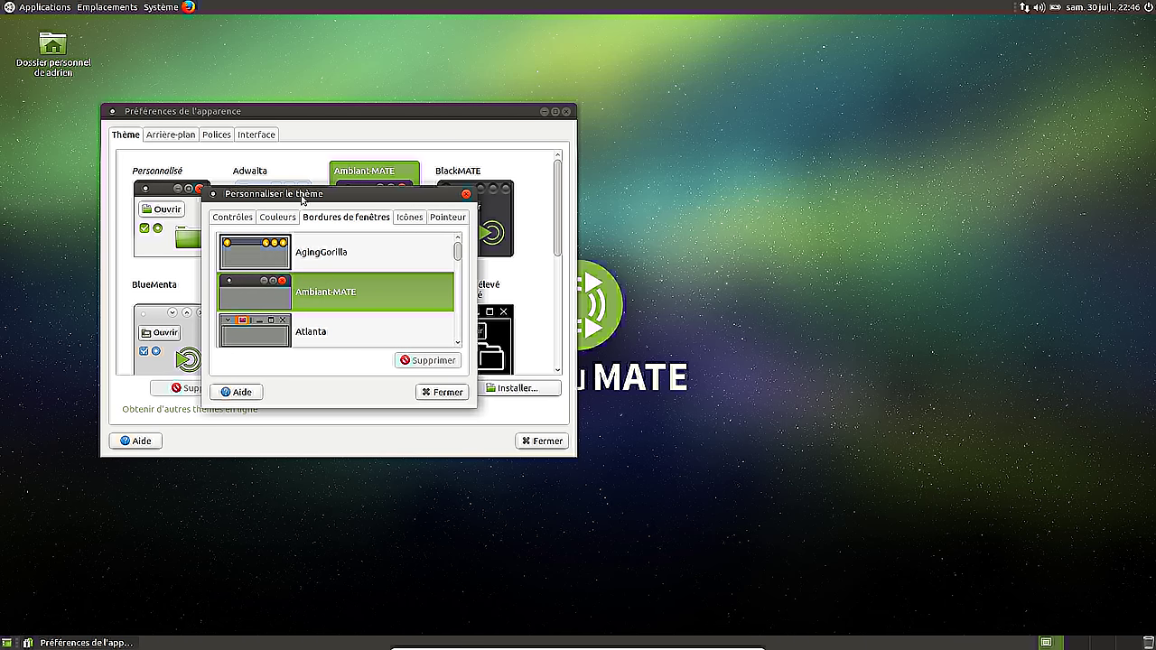
left_click(412, 218)
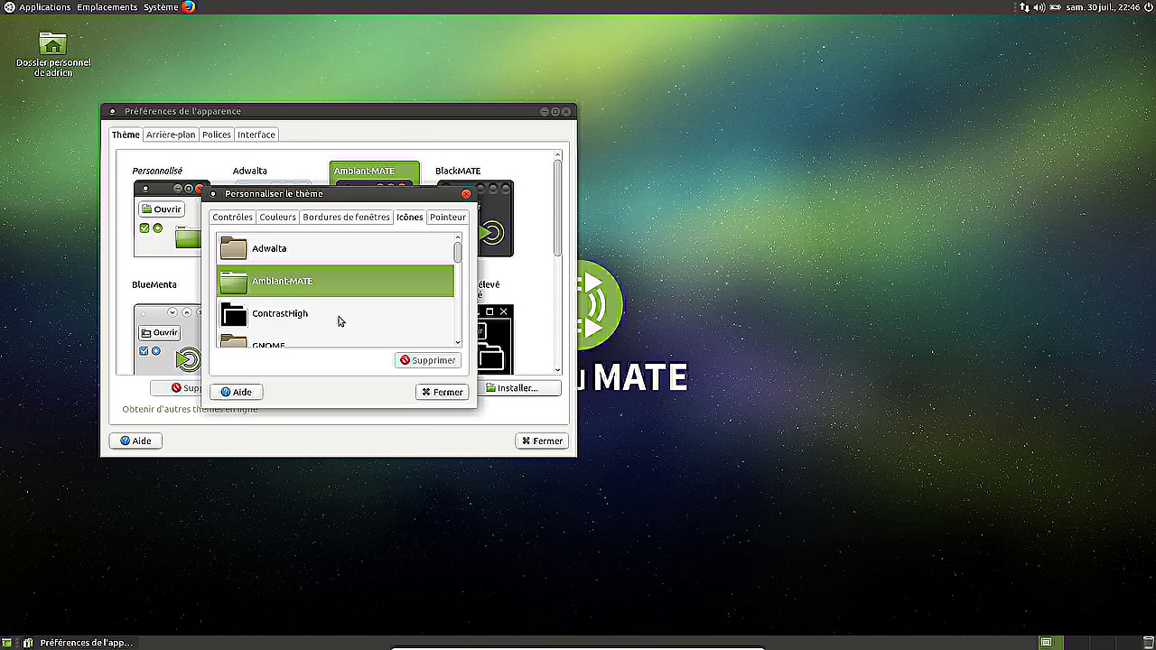
Enlarge the DMZ (White) mouse pointer to about two thirds of the size range and close the appearance preferences
left_click(457, 222)
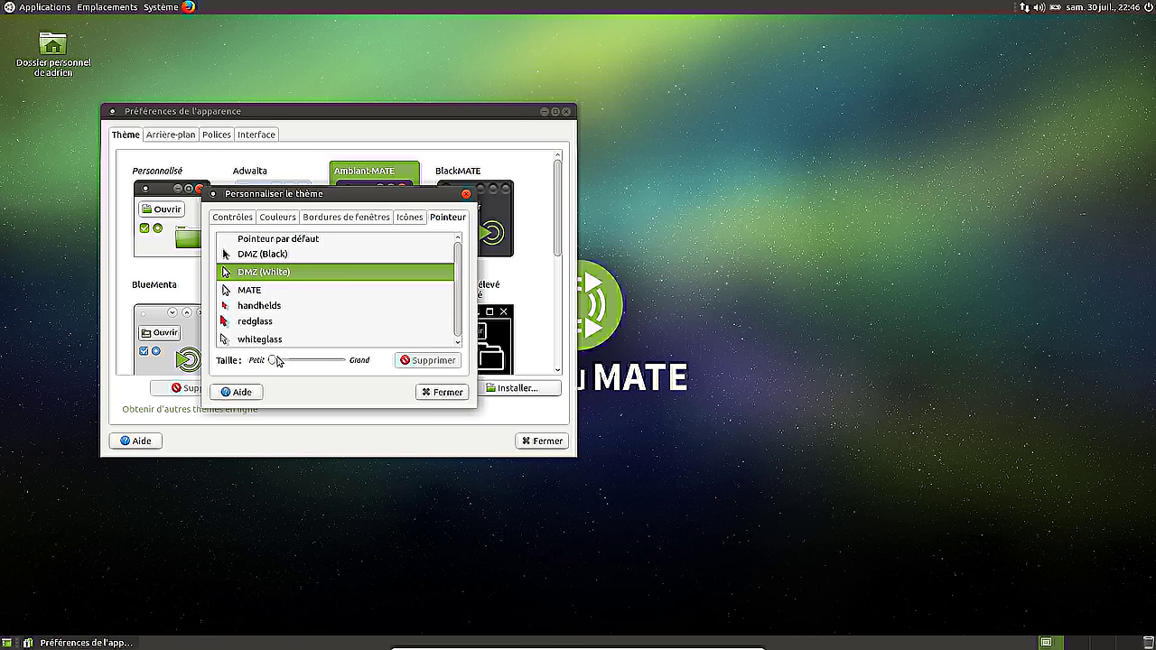
left_click_drag(277, 362, 318, 365)
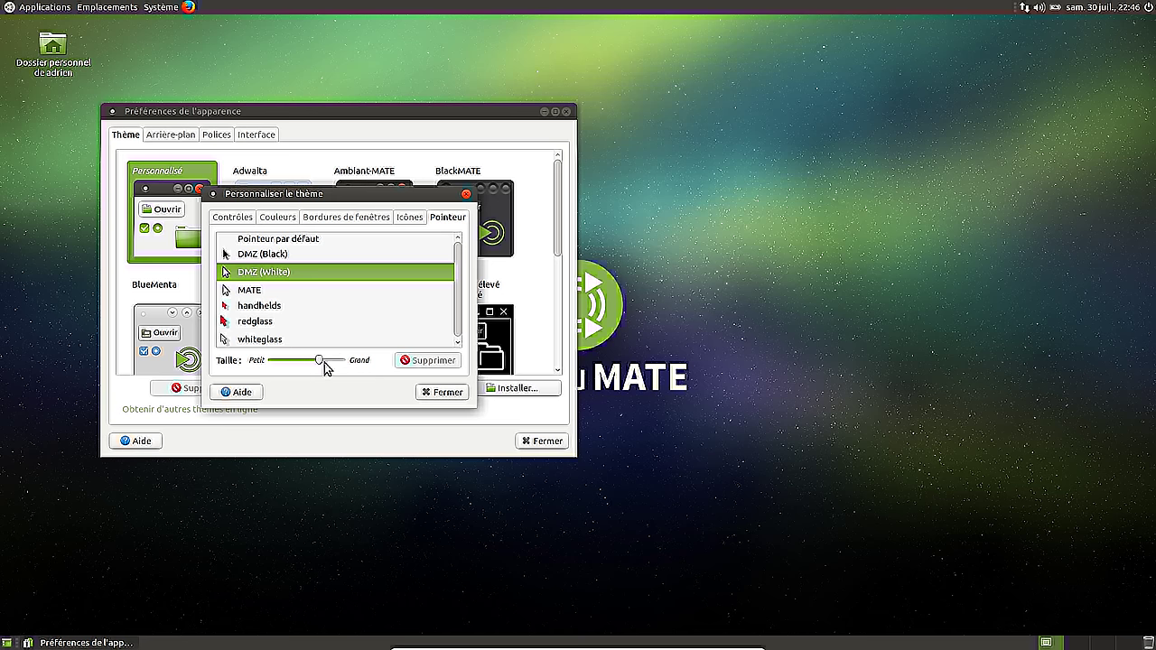
left_click(450, 394)
left_click(552, 439)
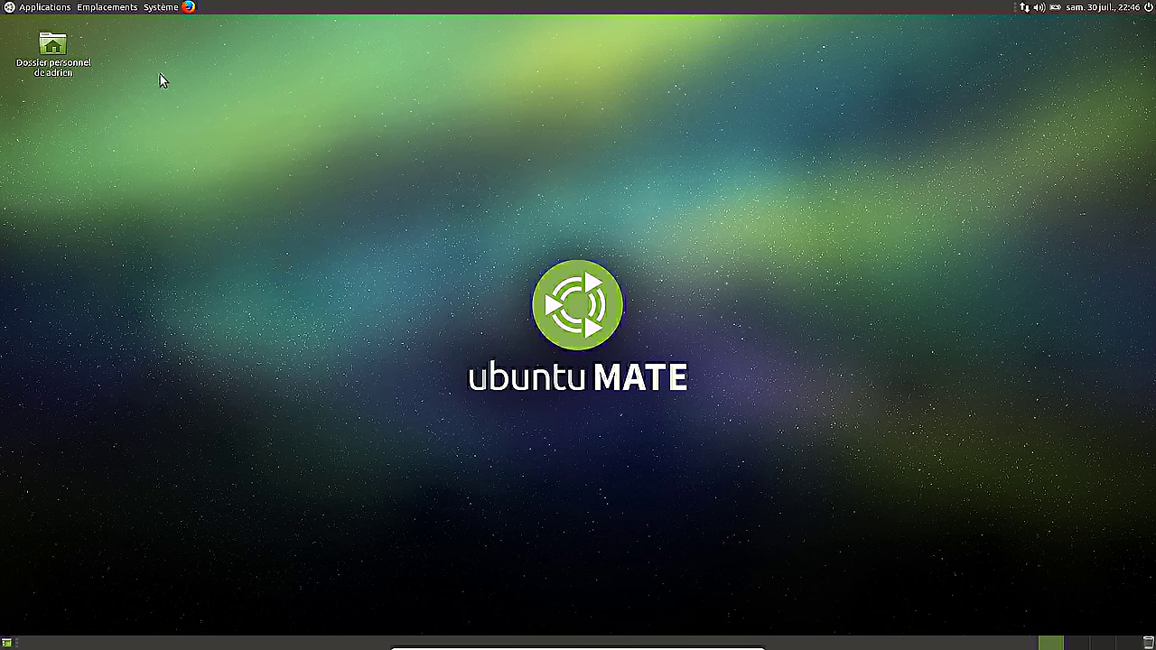
Shut down the computer and confirm the shutdown
left_click(161, 8)
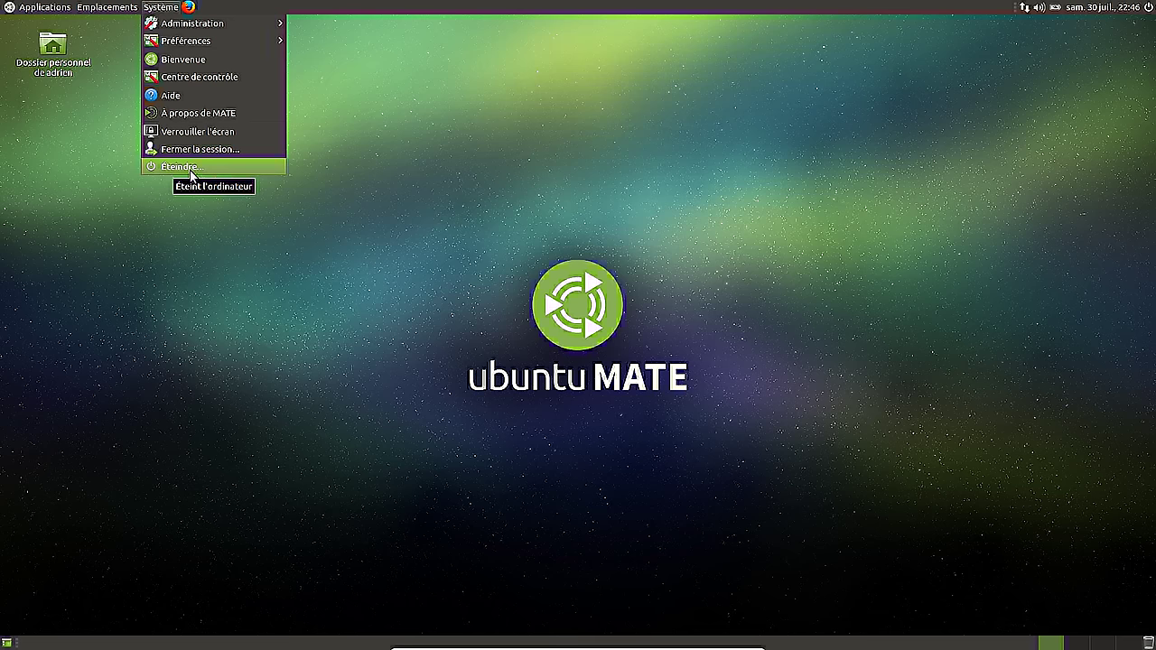
left_click(192, 168)
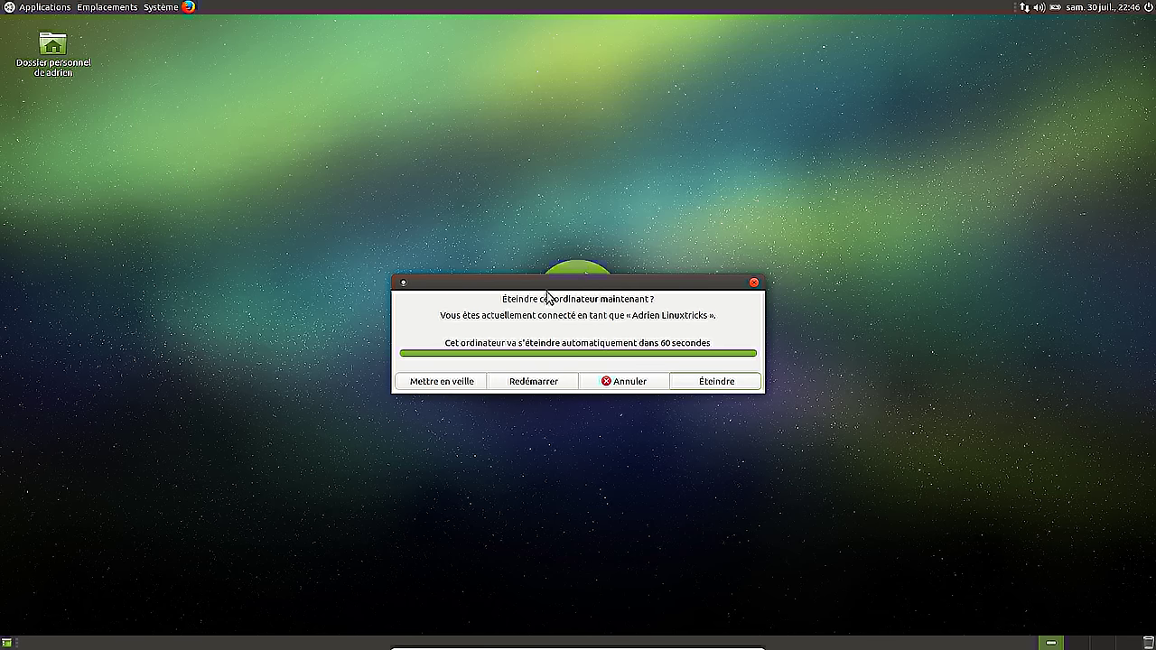
left_click(710, 382)
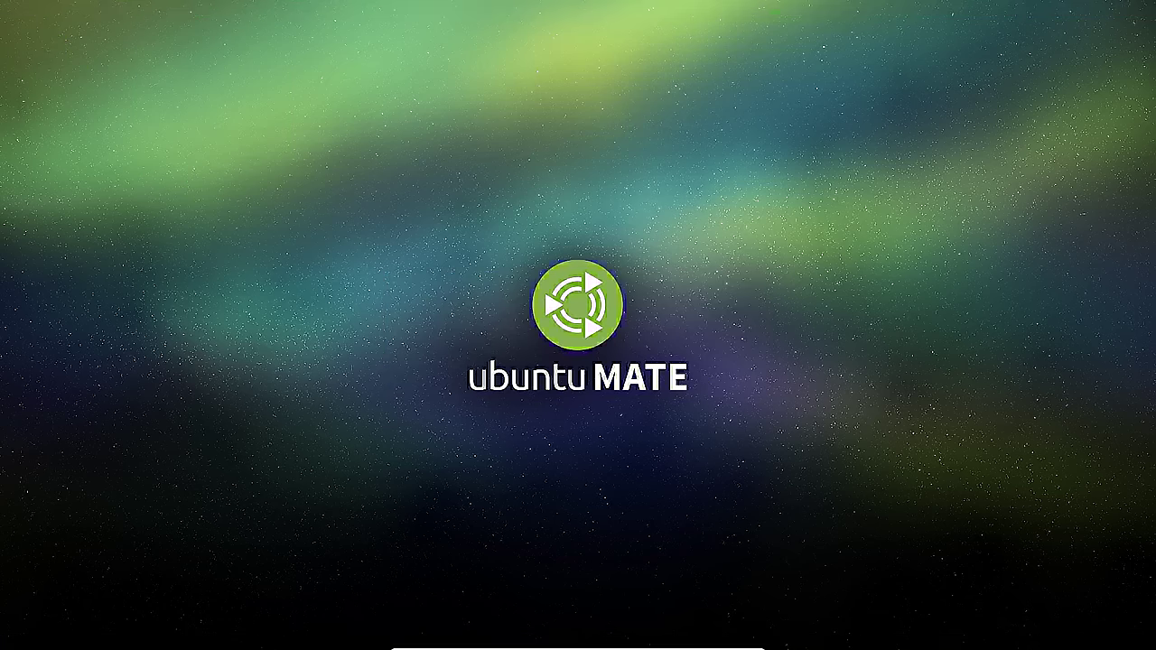